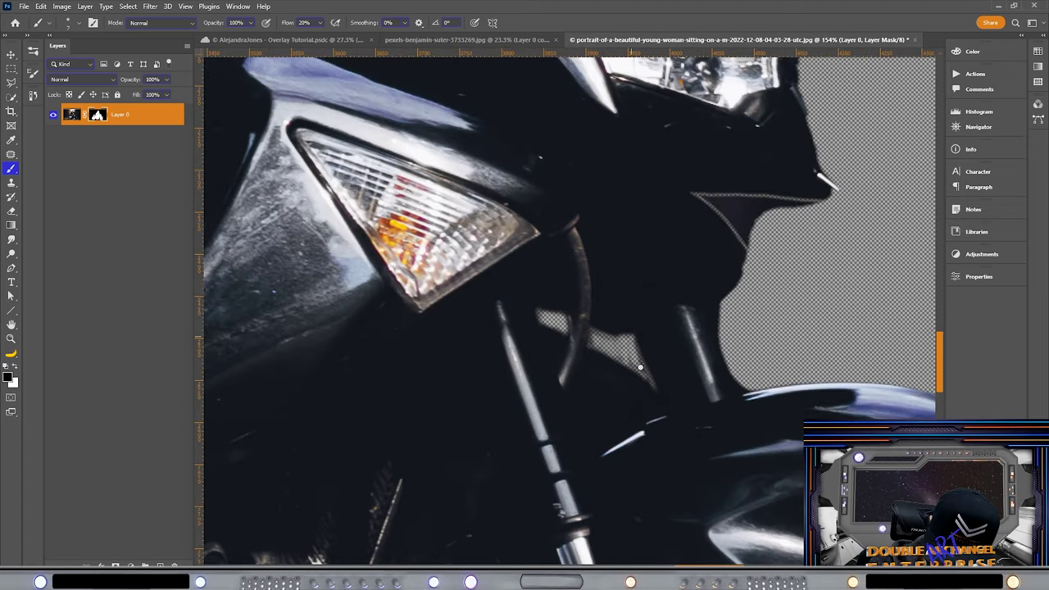
Clean the layer mask edge along the motorcycle windshield
left_click_drag(787, 246, 727, 197)
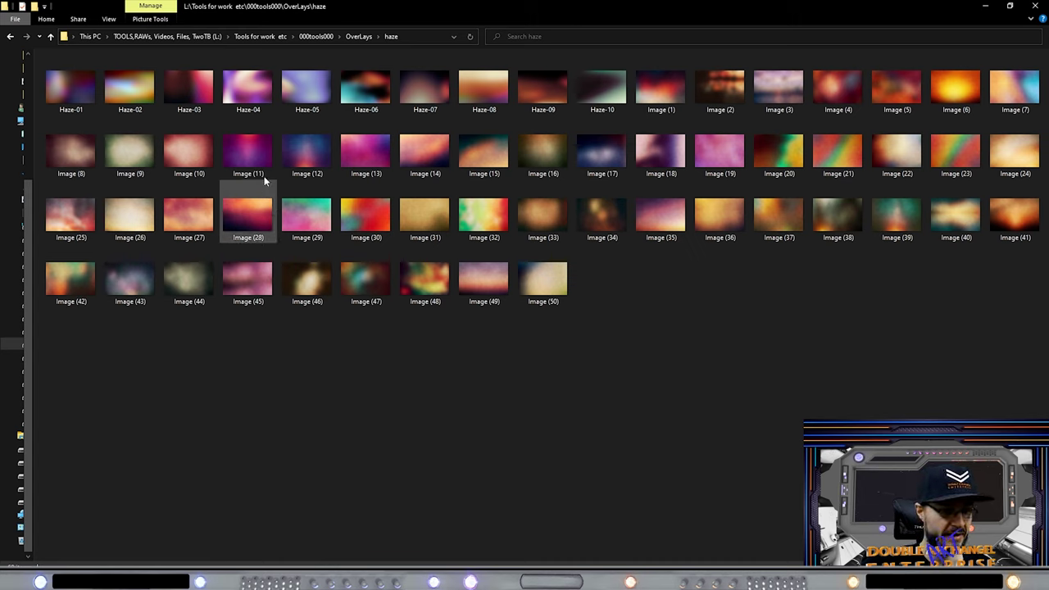
Select the Image (11) and Image (12) haze overlays in OverLays\haze
left_click(253, 155)
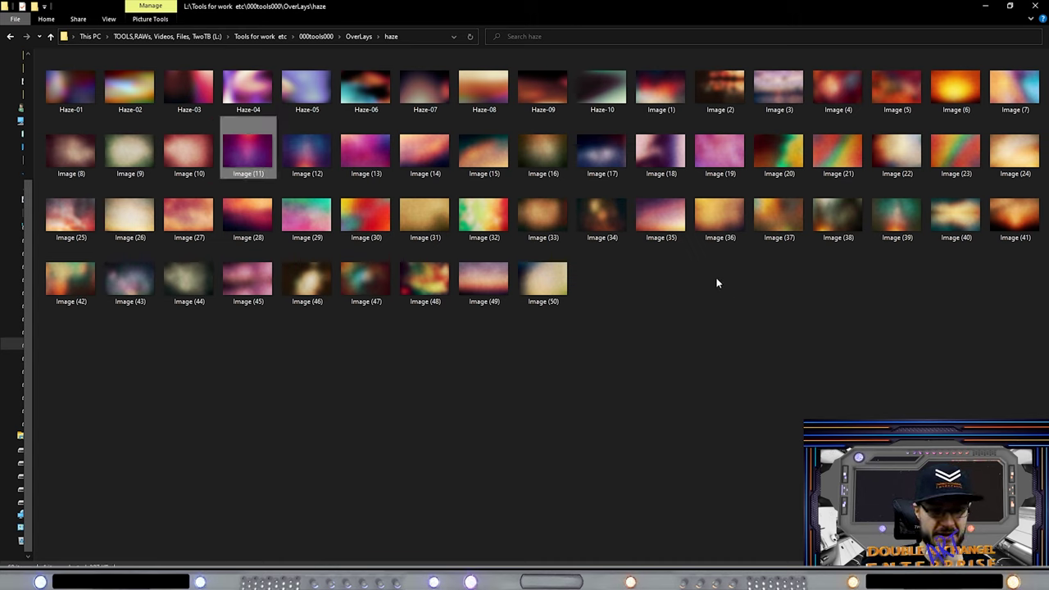
left_click(295, 133, "shift")
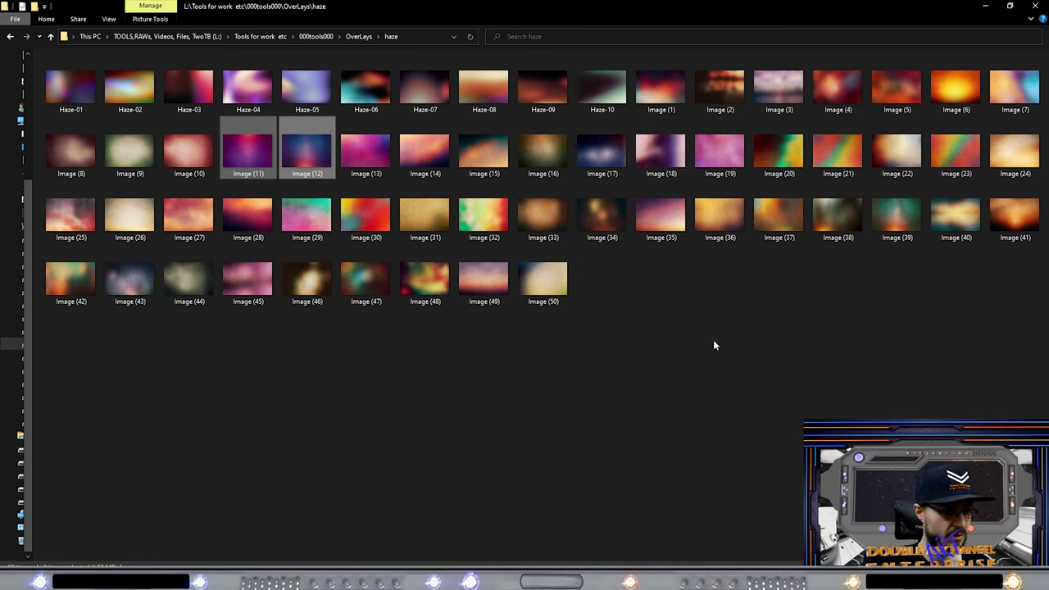
Place the Image (43) haze on the composite and scale it to cover the canvas
left_click_drag(138, 295, 245, 374)
scroll(687, 381, "down", 3)
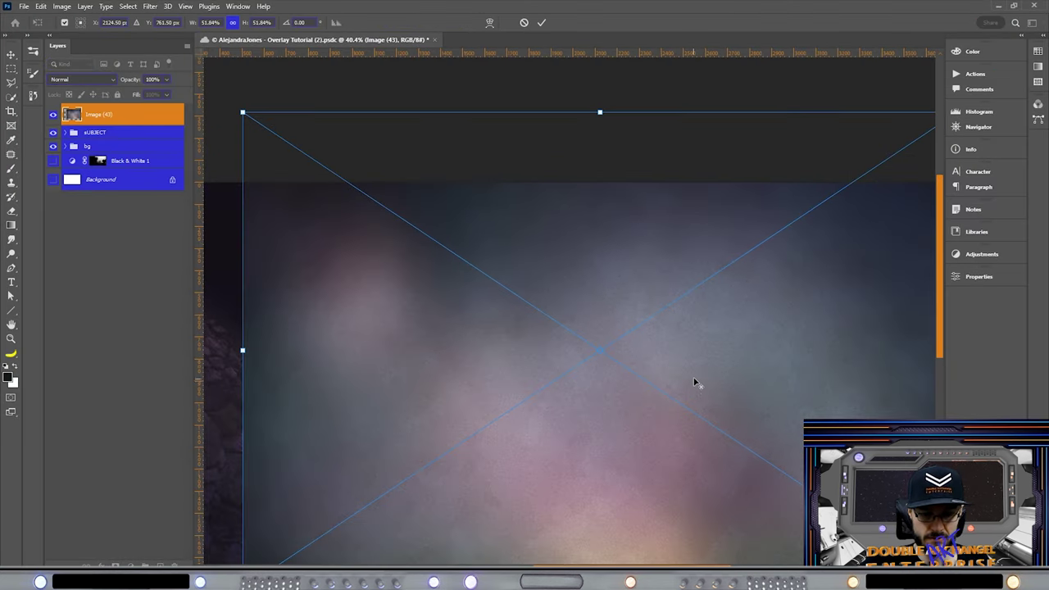
scroll(688, 380, "down", 1)
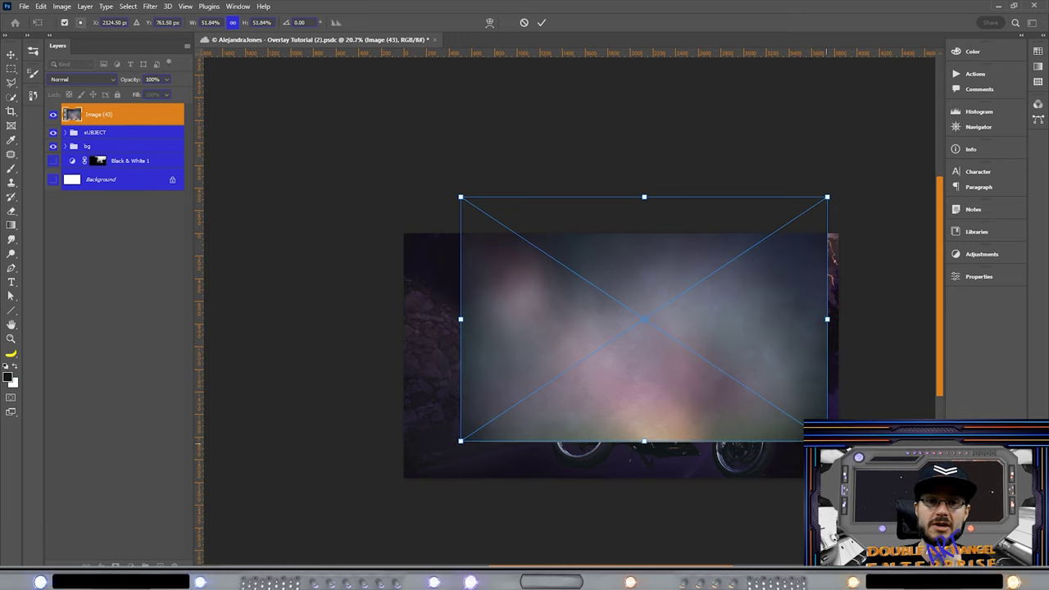
left_click_drag(828, 442, 883, 476)
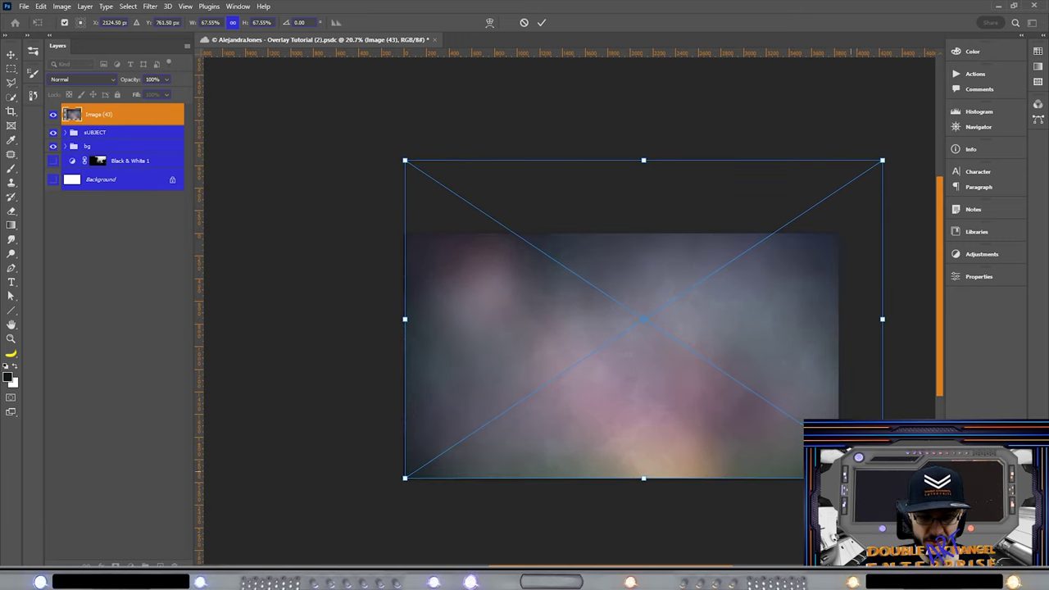
left_click_drag(730, 455, 734, 496)
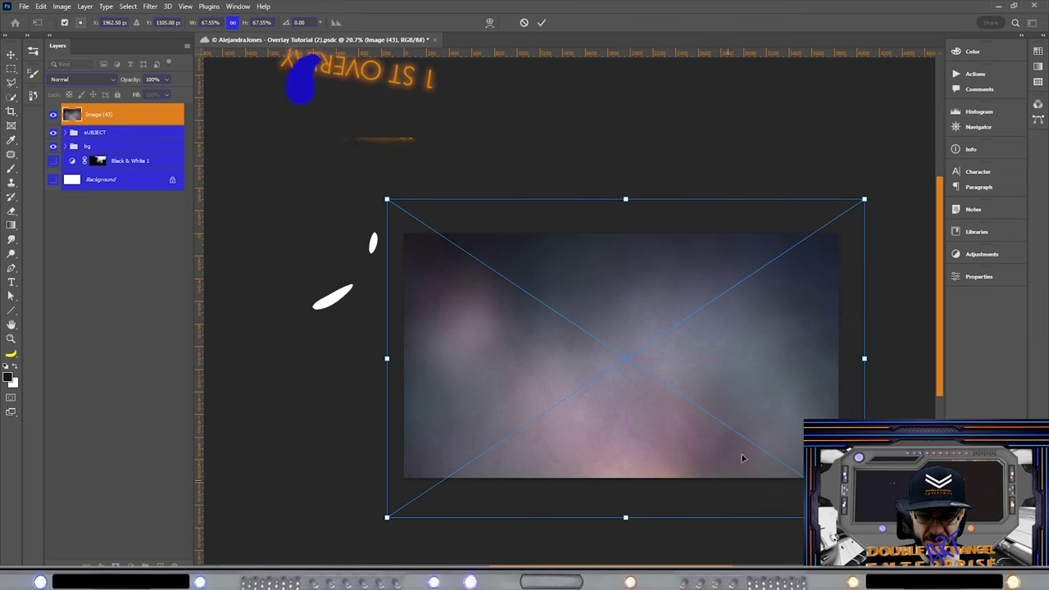
left_click_drag(866, 198, 853, 207)
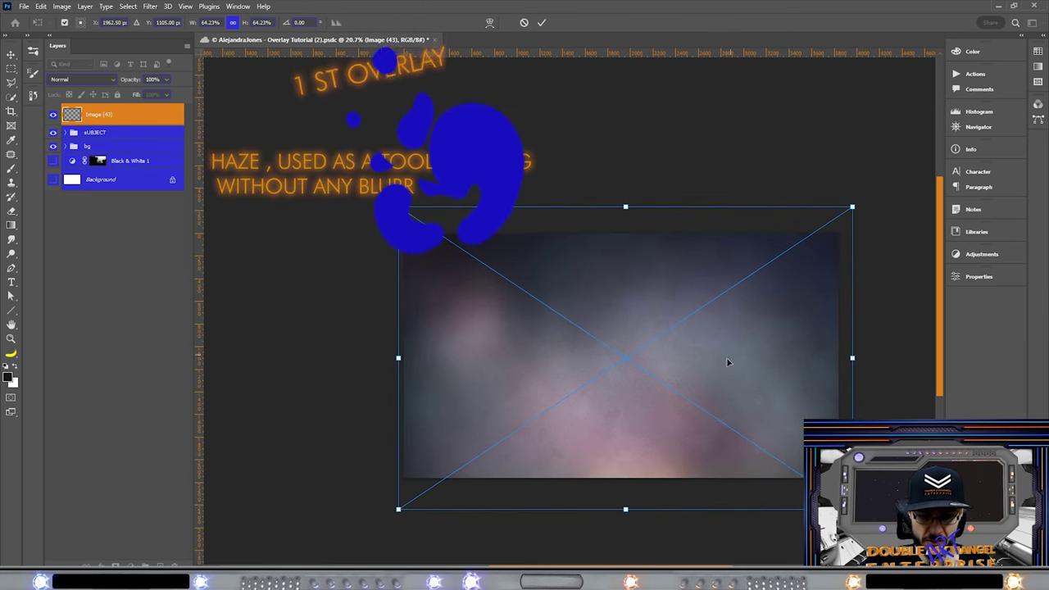
left_click_drag(693, 382, 691, 381)
Flip the haze layer horizontally and vertically
right_click(691, 382)
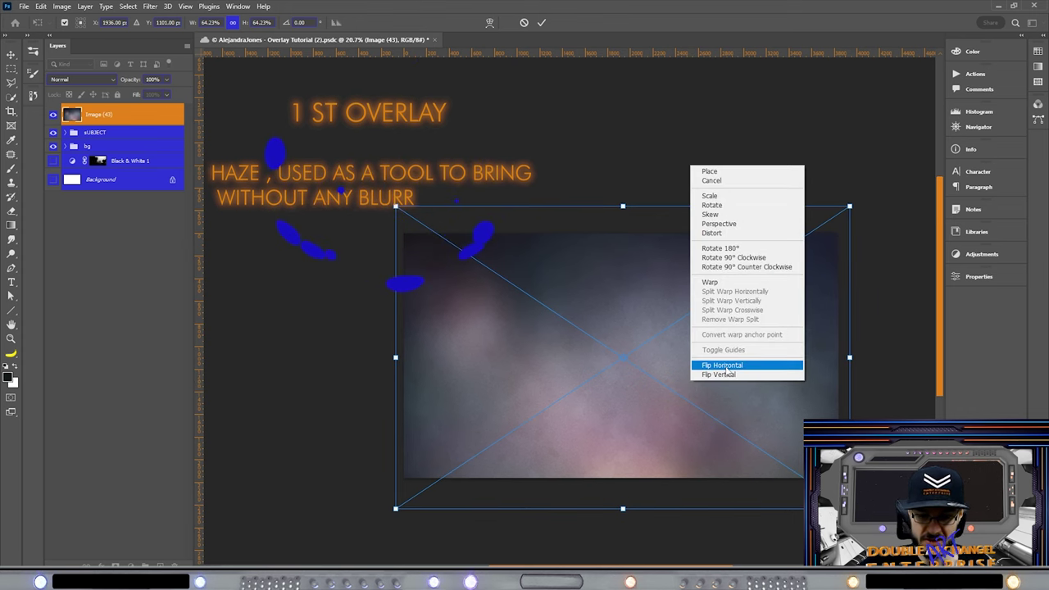
left_click(723, 365)
right_click(700, 395)
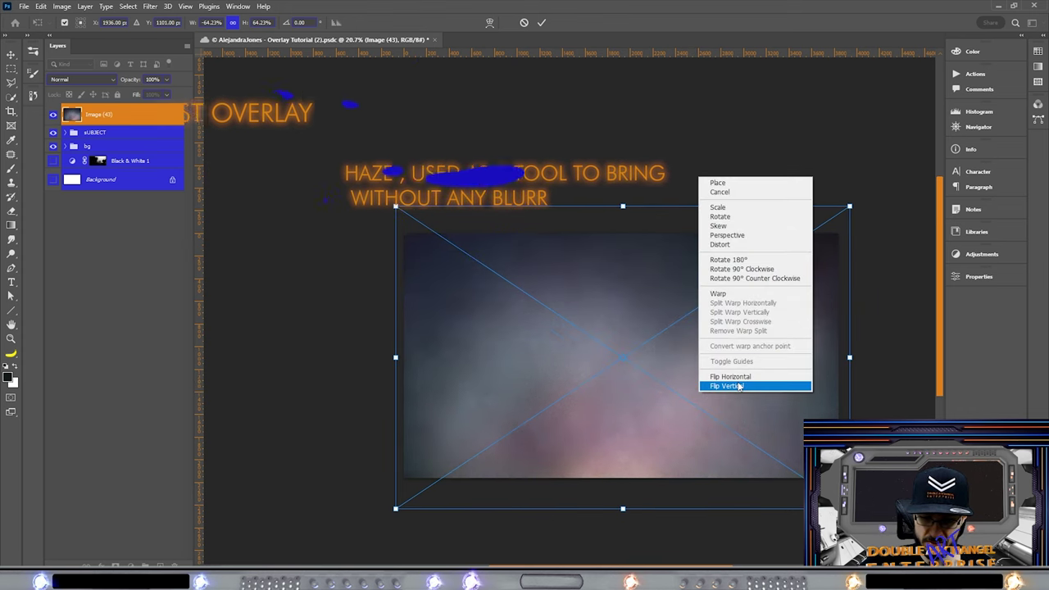
left_click(739, 386)
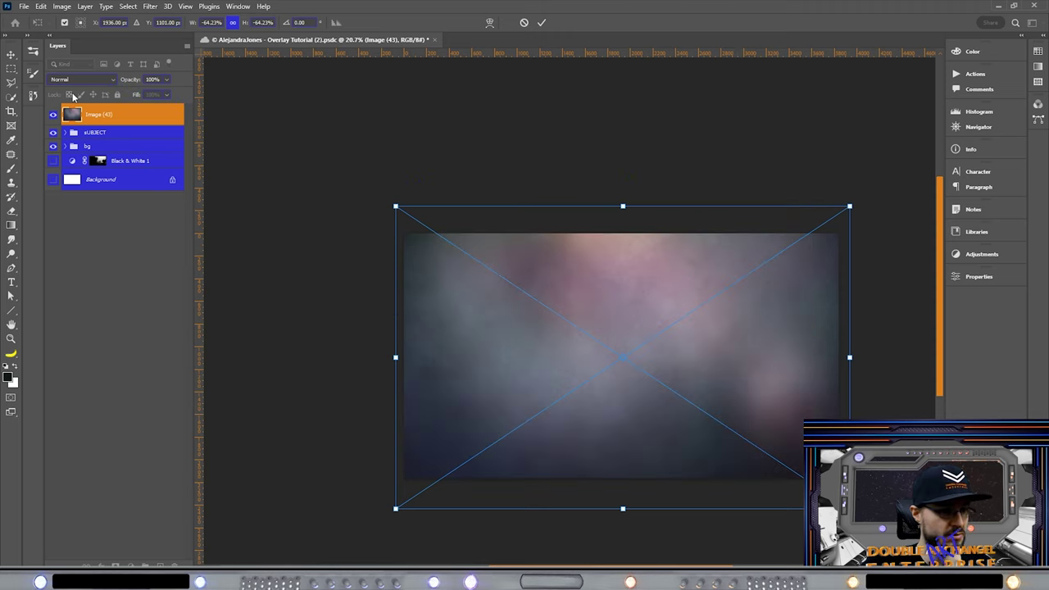
left_click(115, 81)
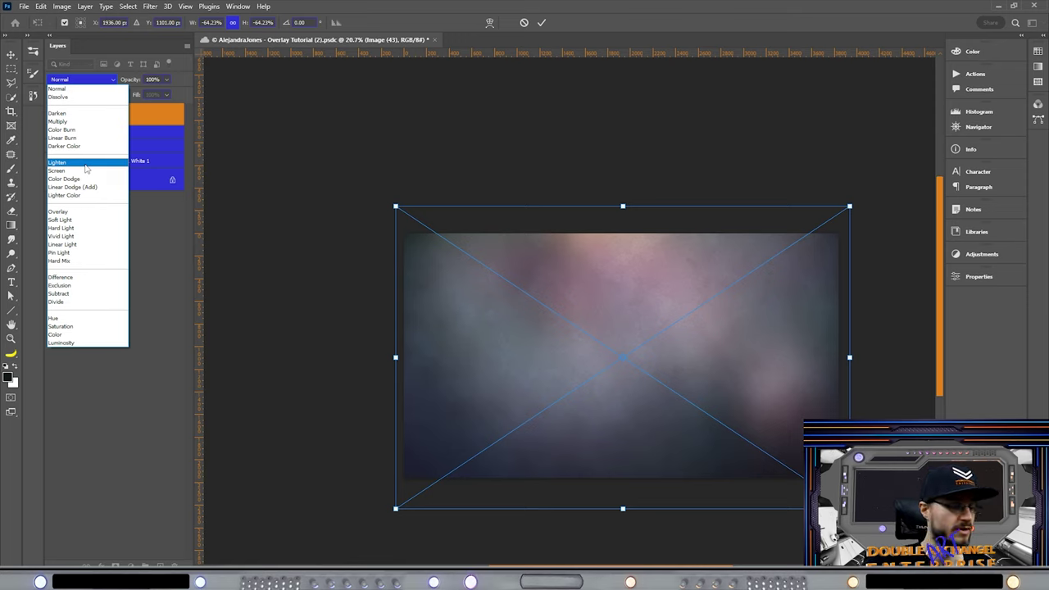
Commit the haze transform, move it below the SUBJECT group and blend it in Overlay mode
left_click(85, 165)
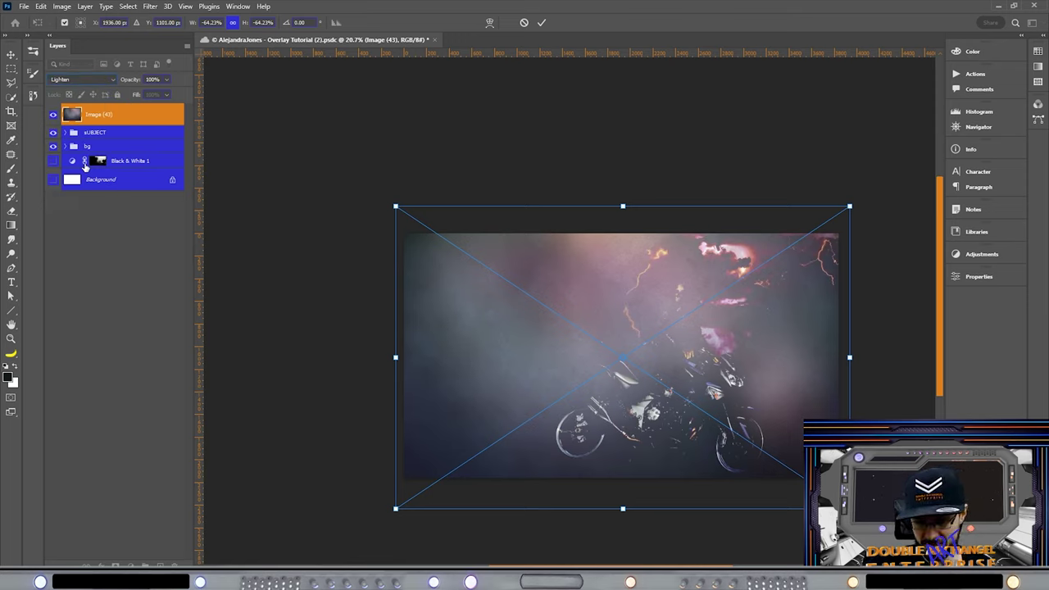
key("b")
left_click_drag(118, 116, 123, 137)
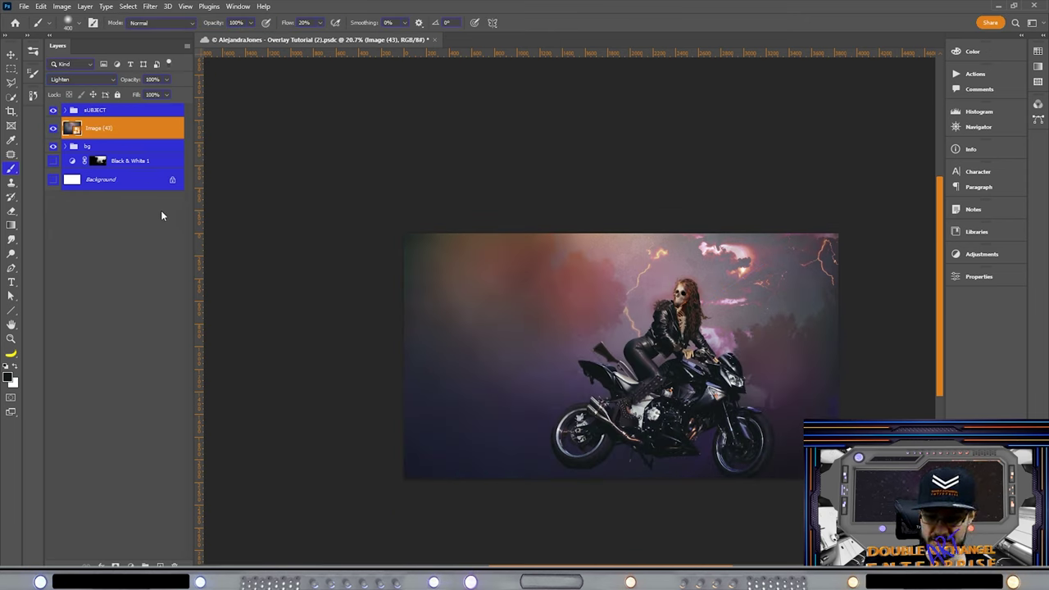
left_click(82, 79)
left_click(82, 220)
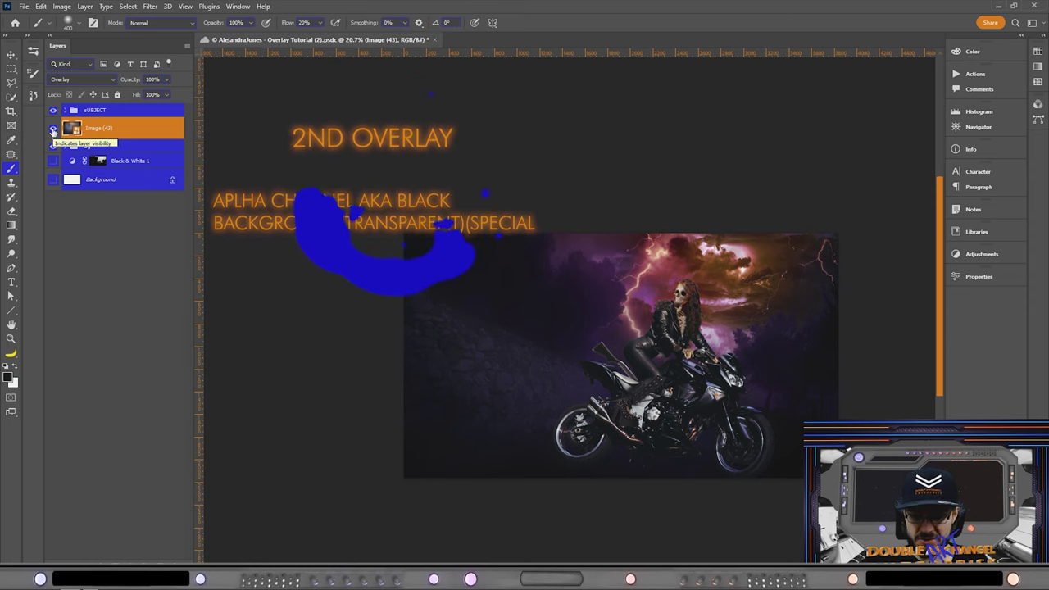
Add a layer mask to the haze layer with black as the painting colour
scroll(722, 386, "up", 3)
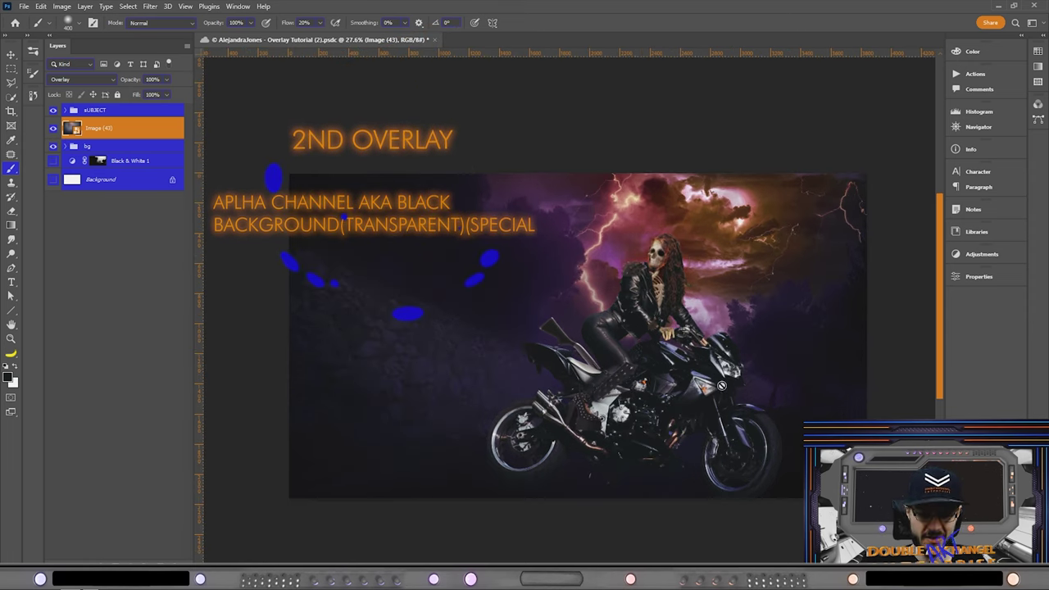
left_click(128, 576)
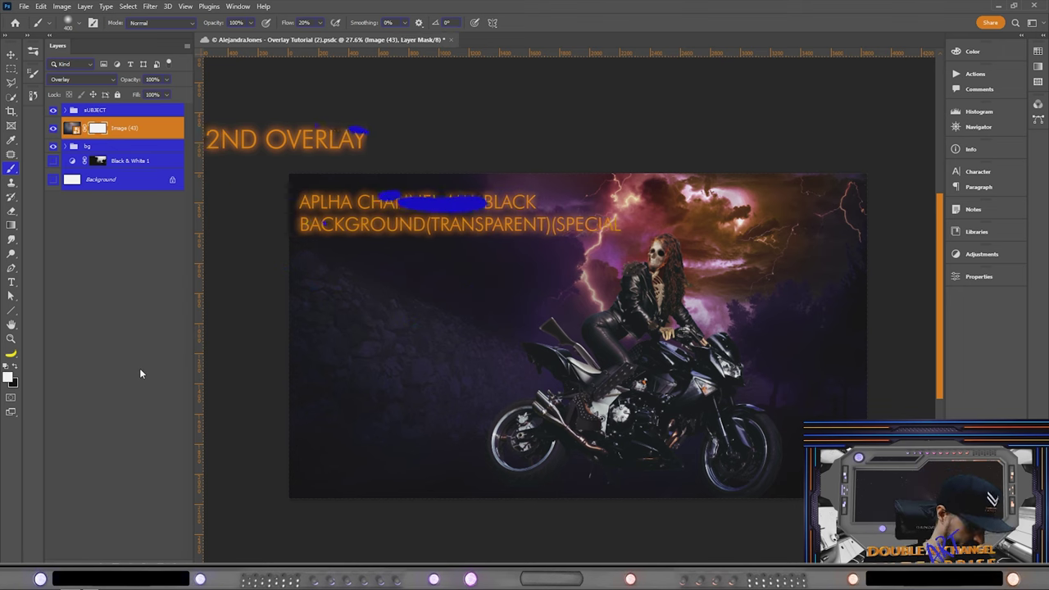
key("x")
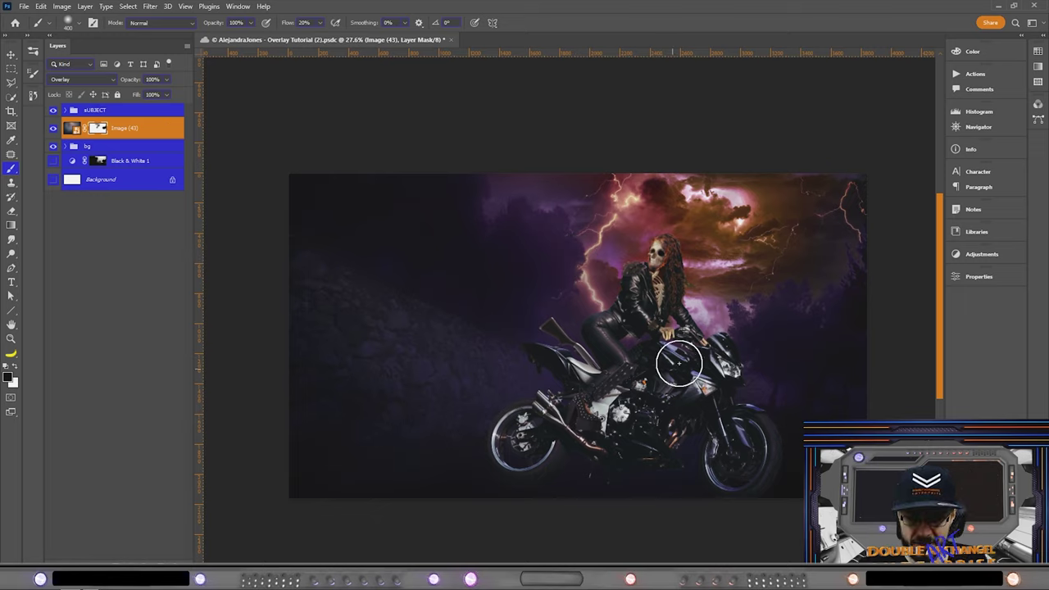
Select the bg group, then open the 30 Lightning Effect Overlays\Jpeg folder in File Explorer
left_click(143, 150)
key("alt+Tab")
scroll(574, 287, "down", 3)
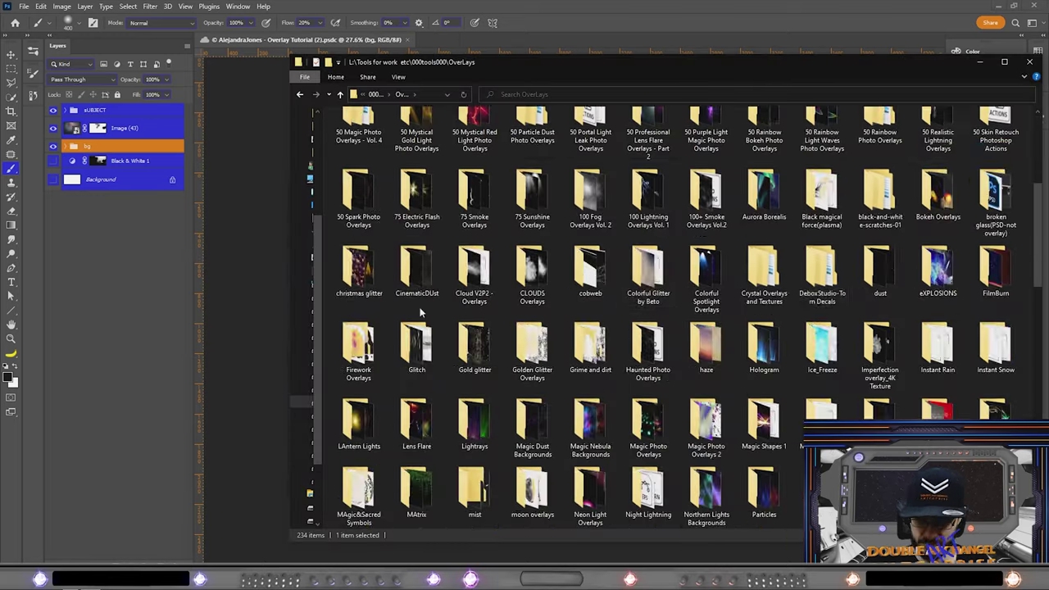
double_click(398, 129)
double_click(399, 129)
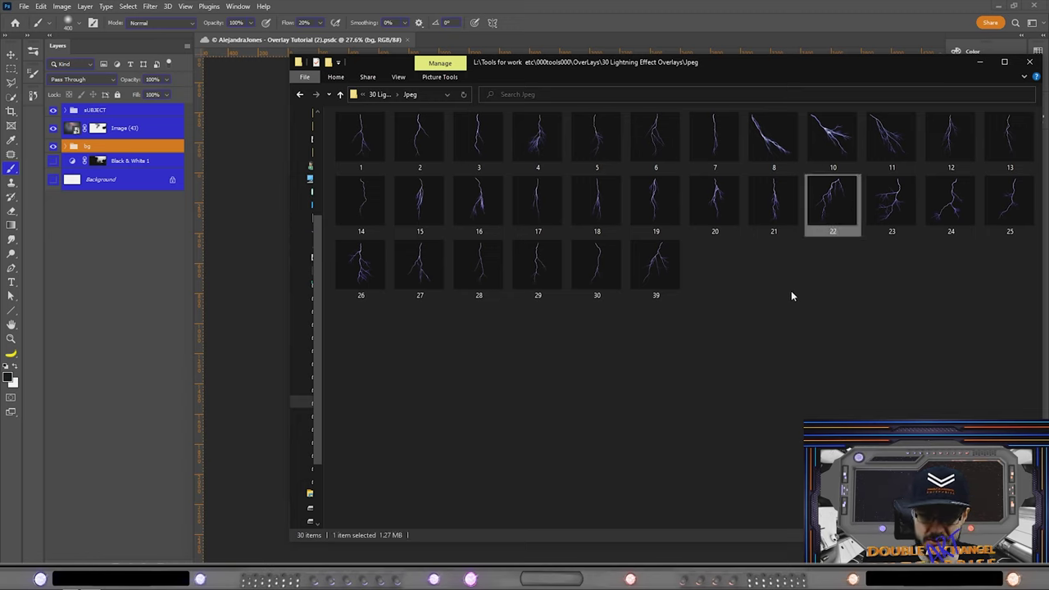
Select lightning images 2, 22, 25, 29 and 30, moving the folder window left
left_click(608, 269, "ctrl")
left_click(538, 267, "ctrl")
left_click(1010, 204, "ctrl")
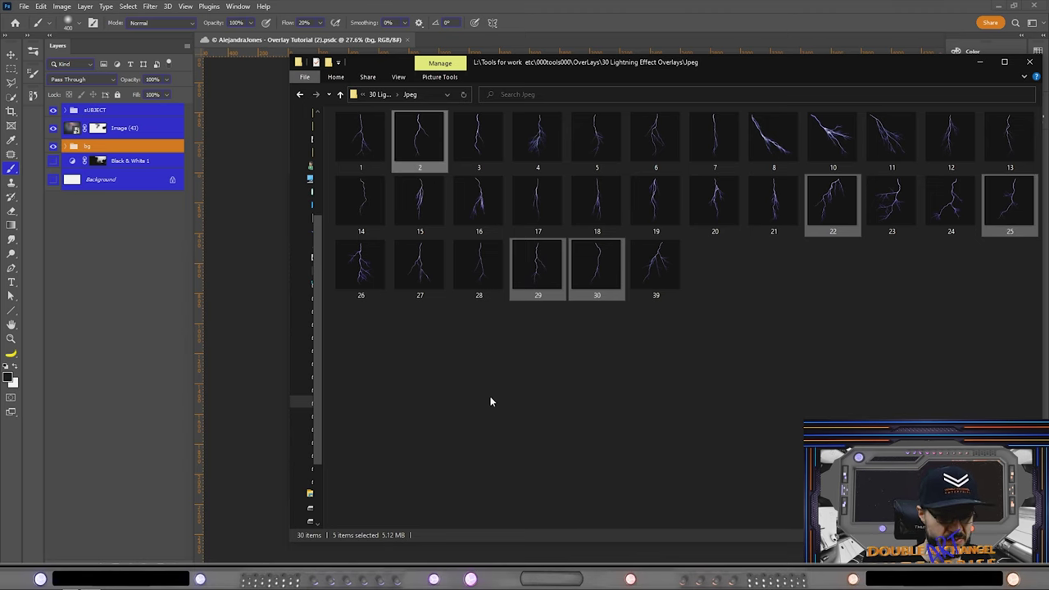
left_click_drag(815, 63, 708, 337)
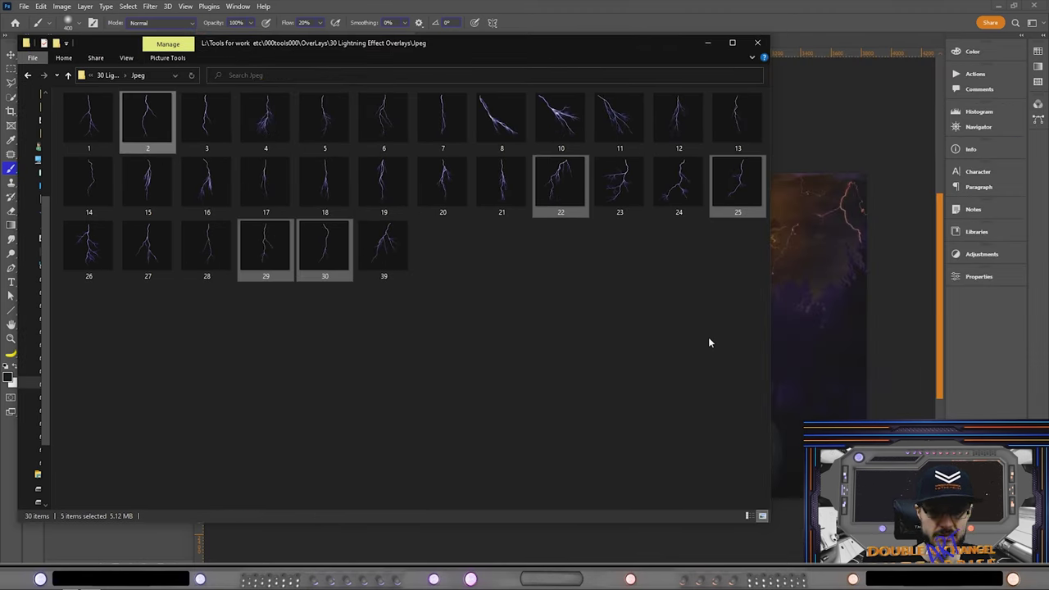
Name the new Libraries group OVERLAY
left_click(946, 336)
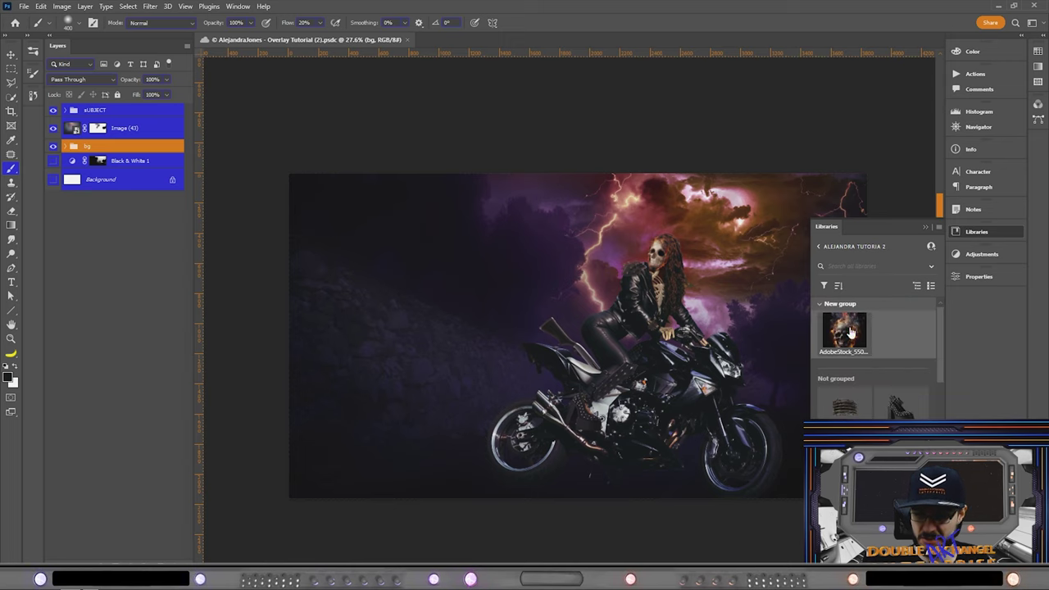
double_click(837, 305)
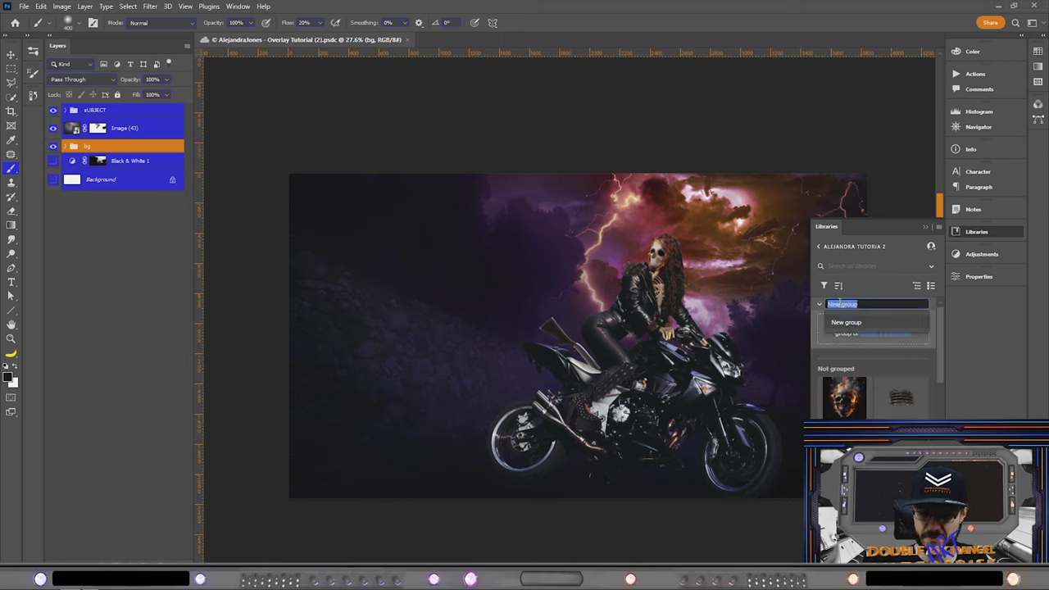
type("OVEL")
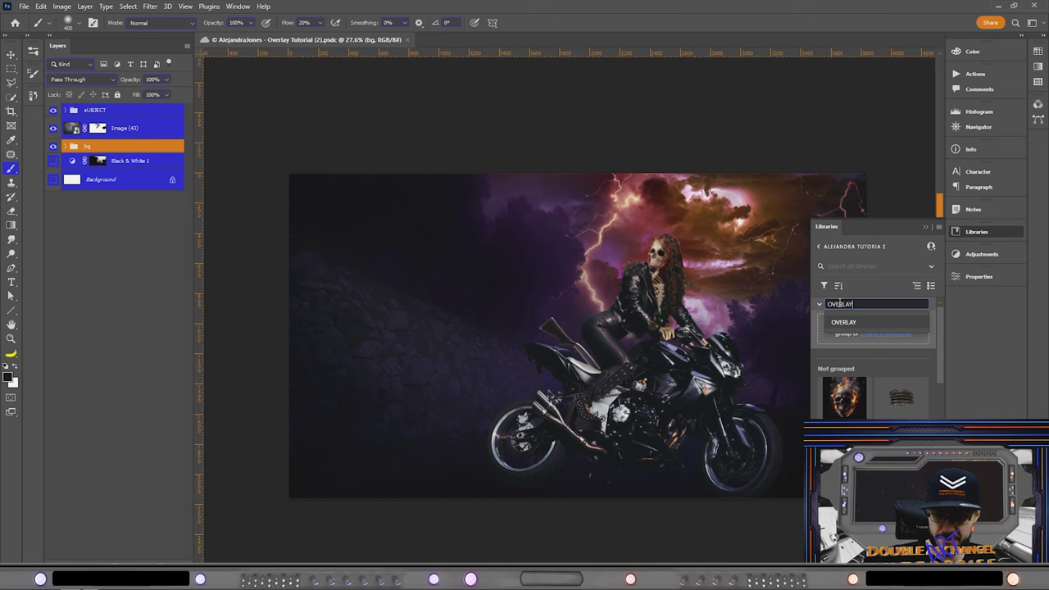
key("Return")
Drag the five lightning images into the OVERLAY group, then return Explorer to OverLays
key("alt+Tab")
left_click_drag(548, 228, 869, 334)
left_click(68, 75)
left_click(68, 75)
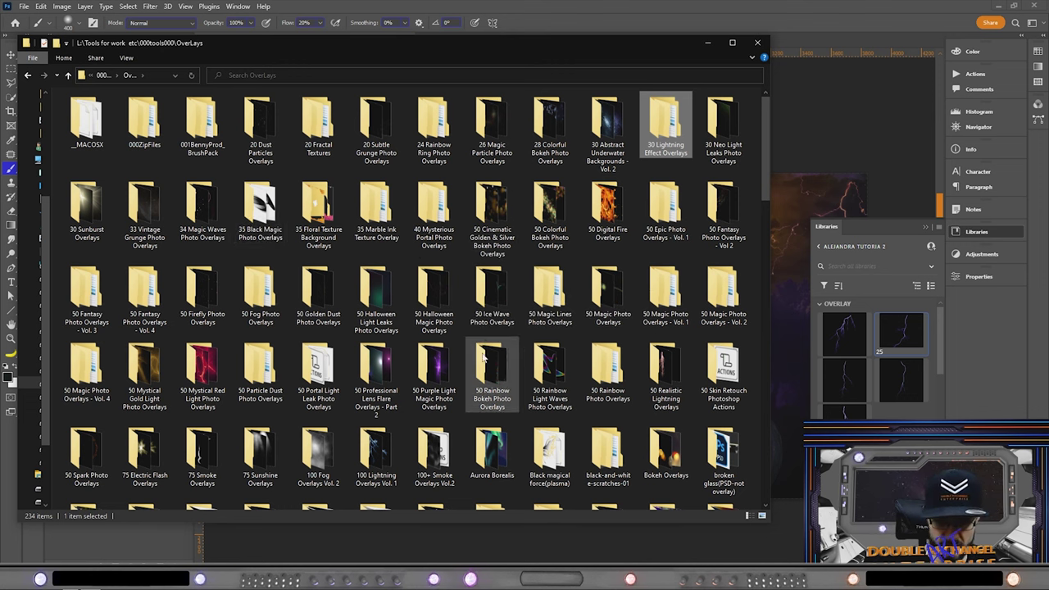
Add lightning overlays 4, 12 and 39 from 50 Realistic Lightning Overlays to the library
double_click(666, 370)
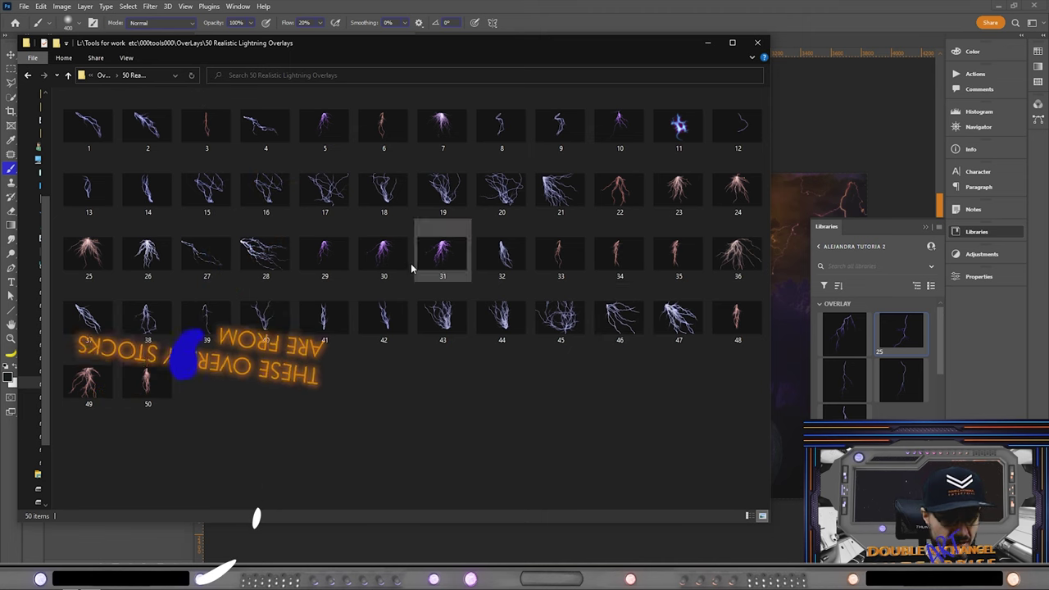
left_click(264, 125)
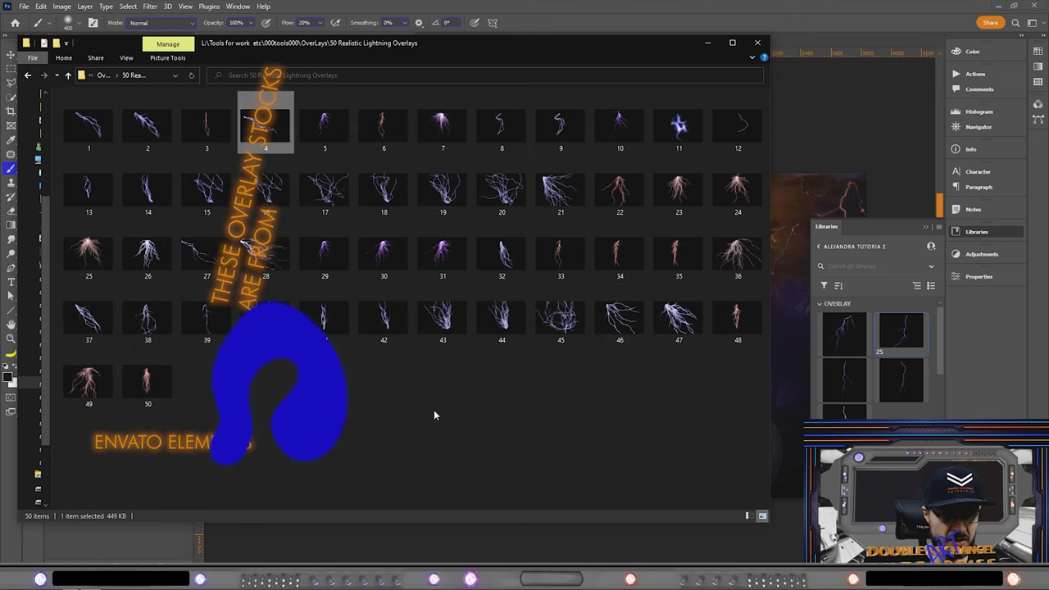
left_click(735, 127, "ctrl")
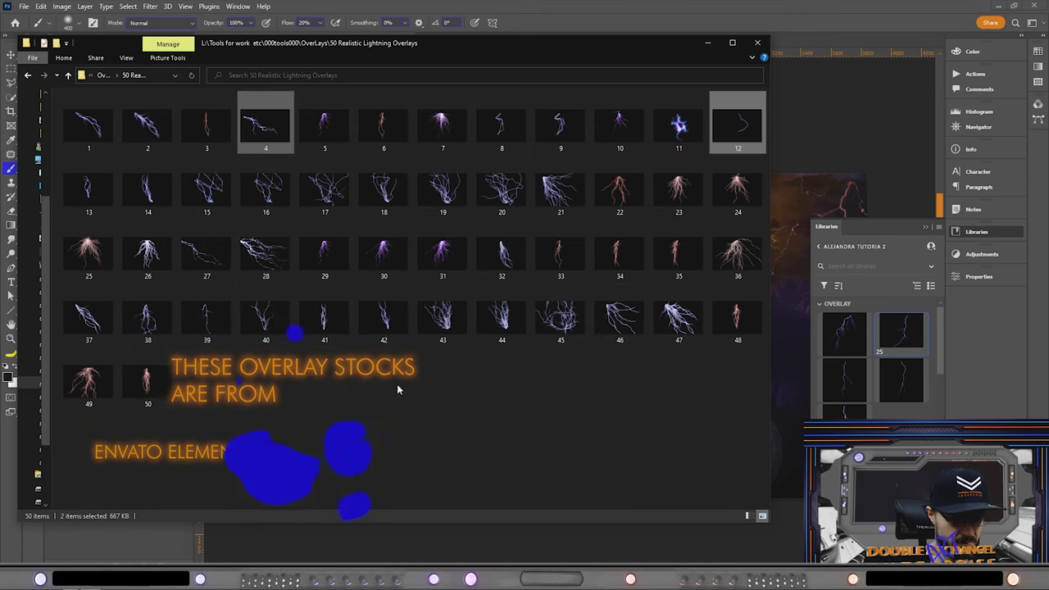
left_click(207, 316, "ctrl")
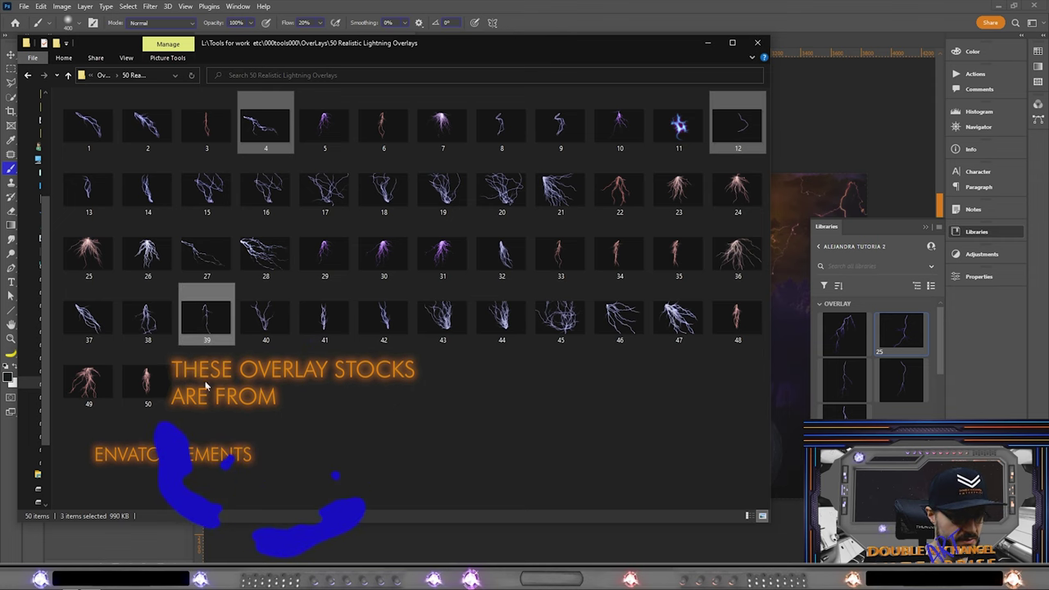
left_click_drag(207, 316, 902, 369)
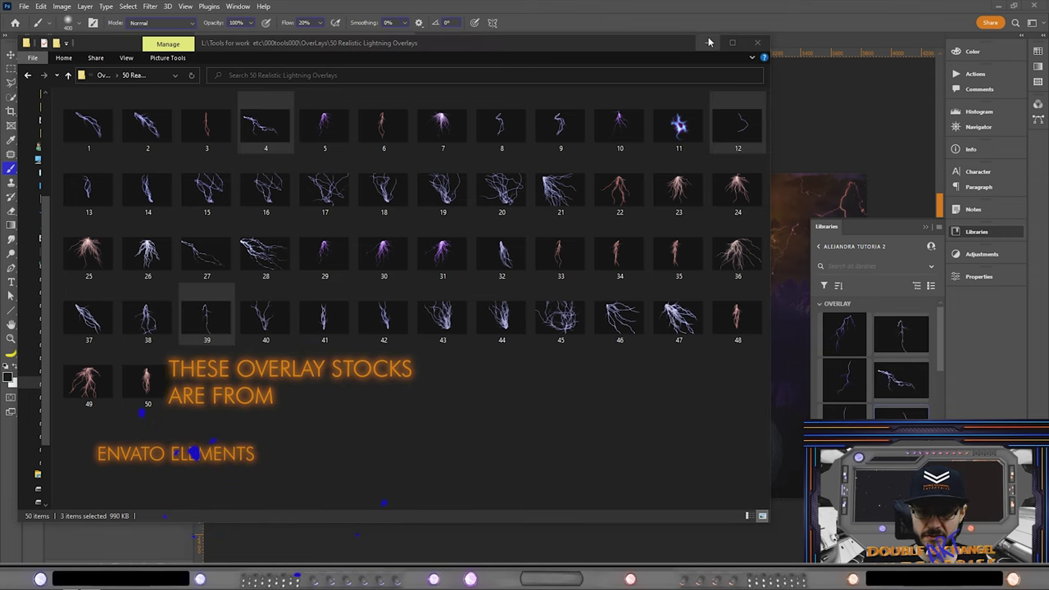
Add the dhy (6) and pfgrs (4) fire images from Abstract fire Overlays Vol 3 to the library
left_click(68, 74)
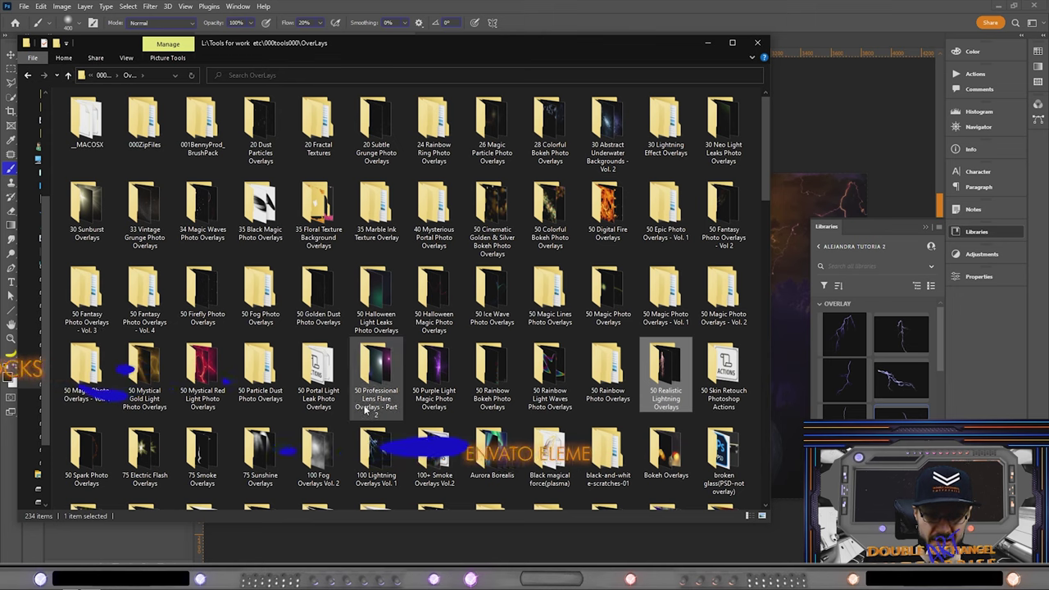
double_click(607, 205)
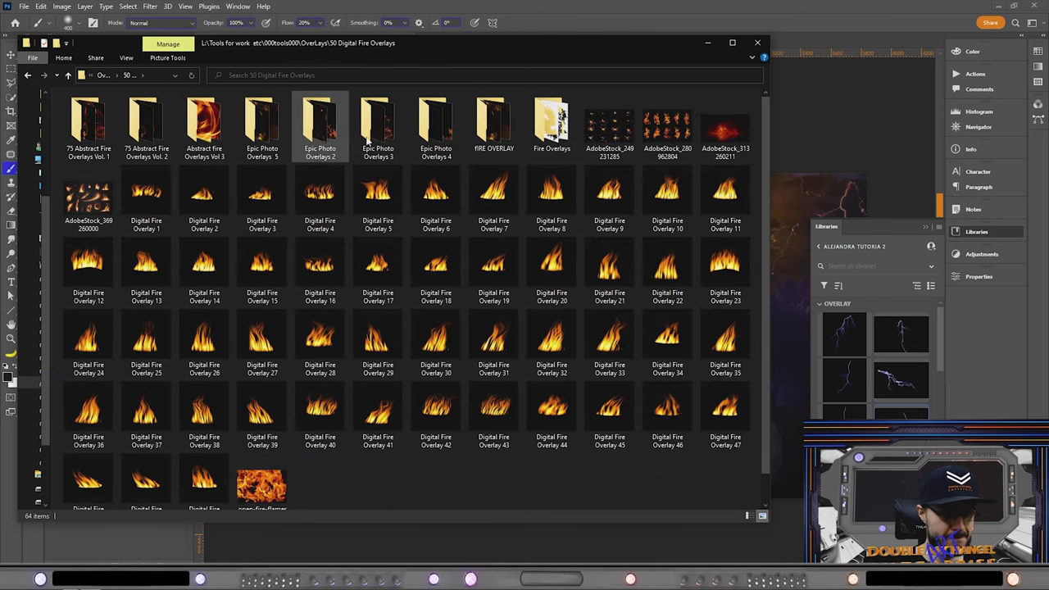
double_click(203, 123)
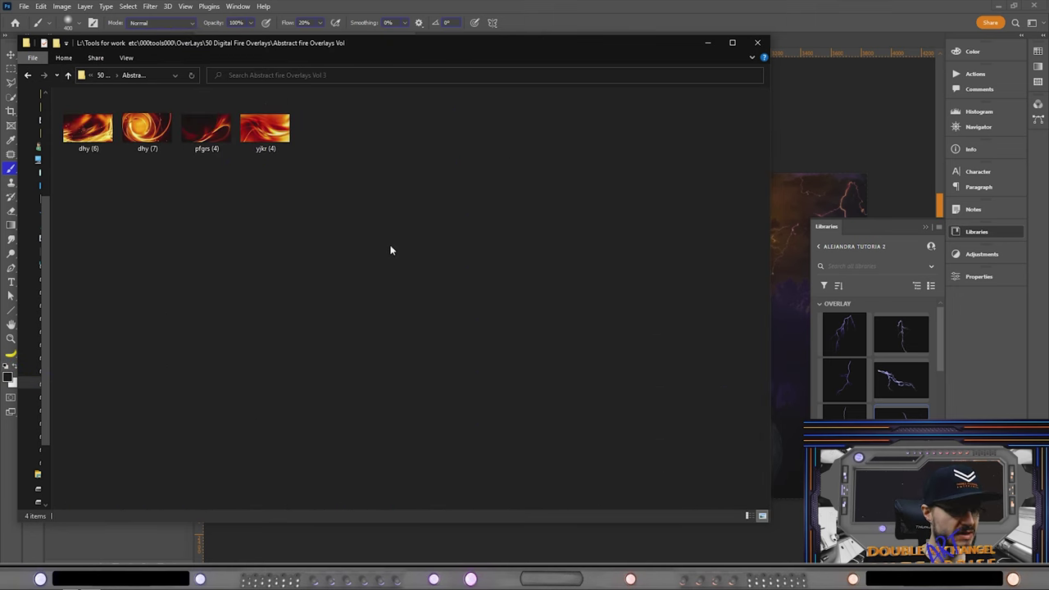
left_click(92, 132)
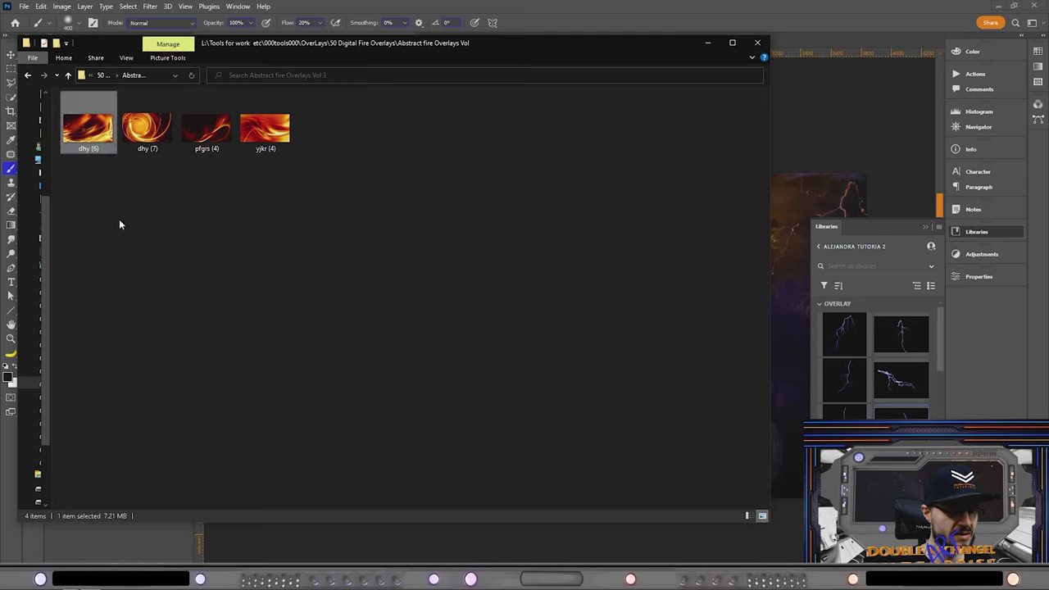
left_click(211, 127, "ctrl")
left_click_drag(223, 151, 925, 388)
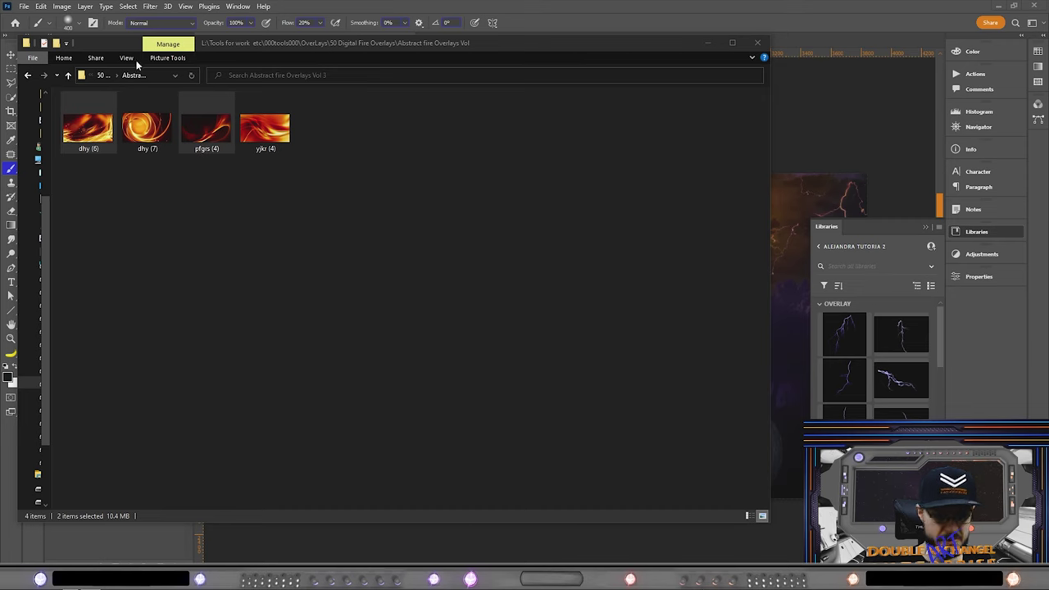
Inspect Fire Overlay 52 in 75 Abstract Fire Overlays Vol. 1, then return to Photoshop
left_click(70, 75)
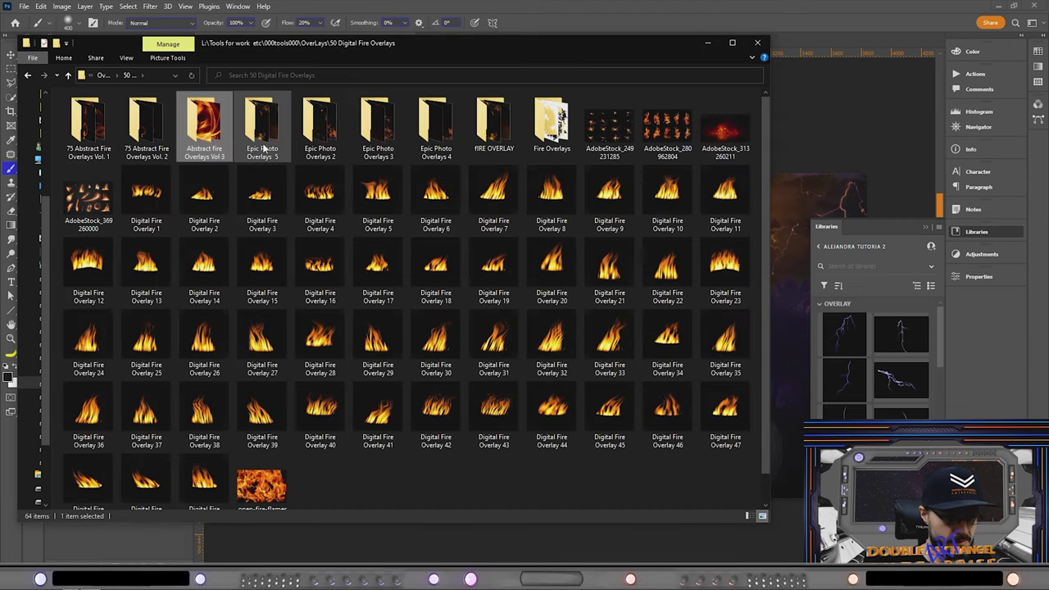
double_click(98, 121)
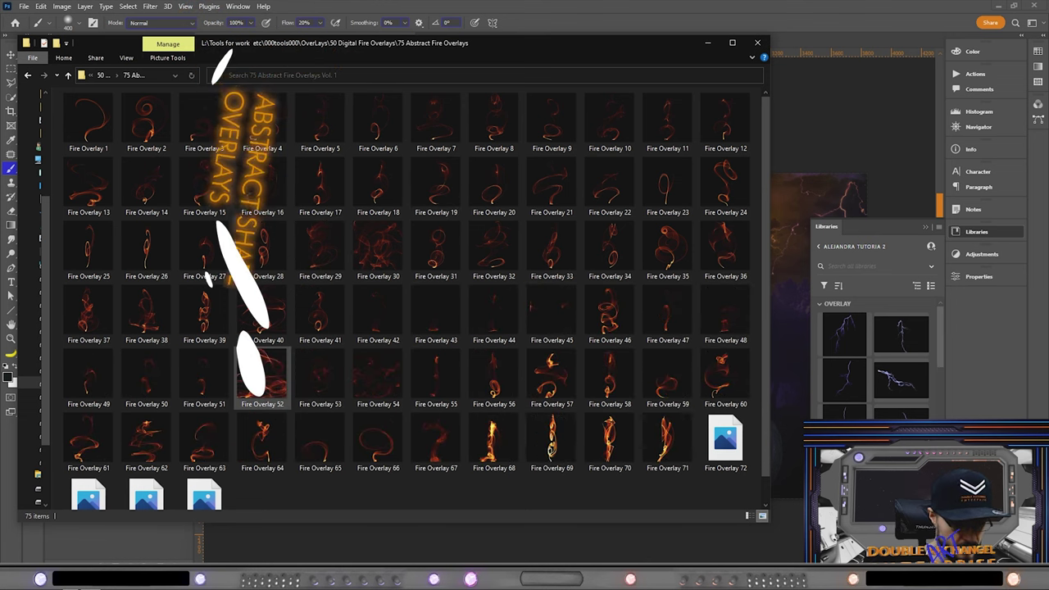
left_click(250, 378)
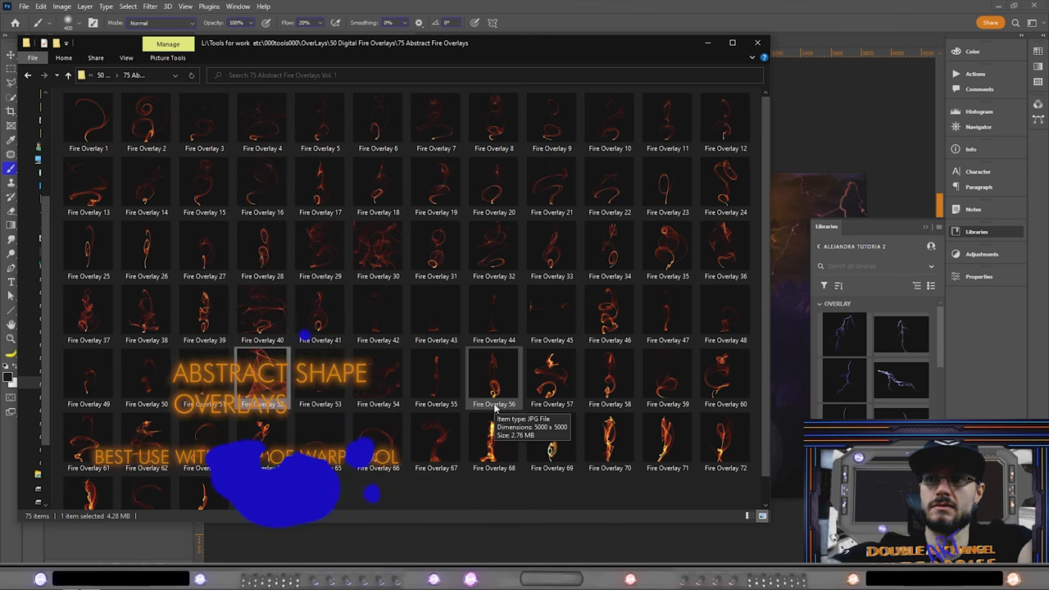
key("alt+Left")
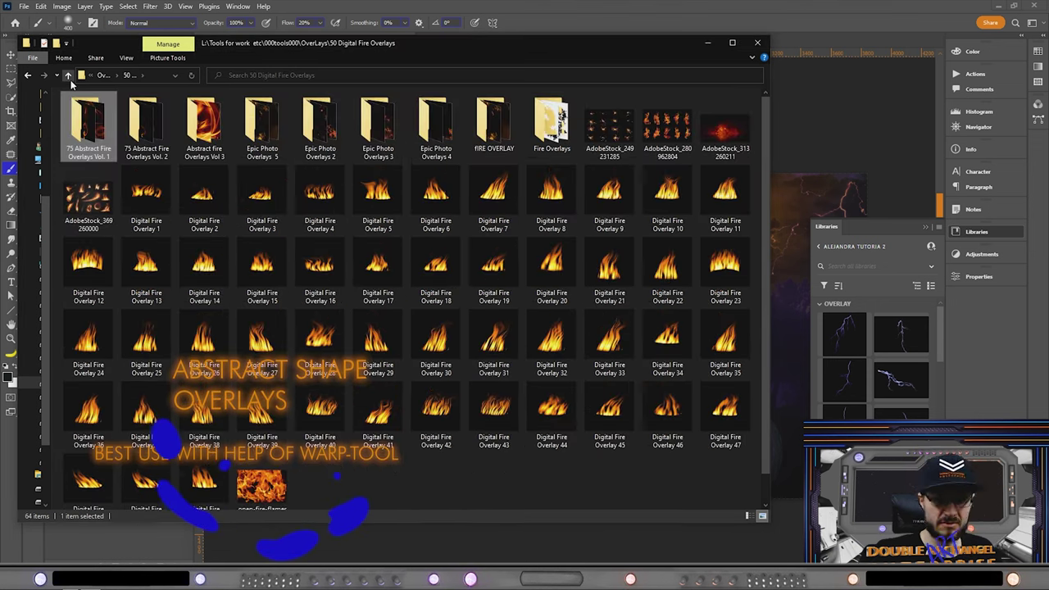
left_click(800, 295)
key("m")
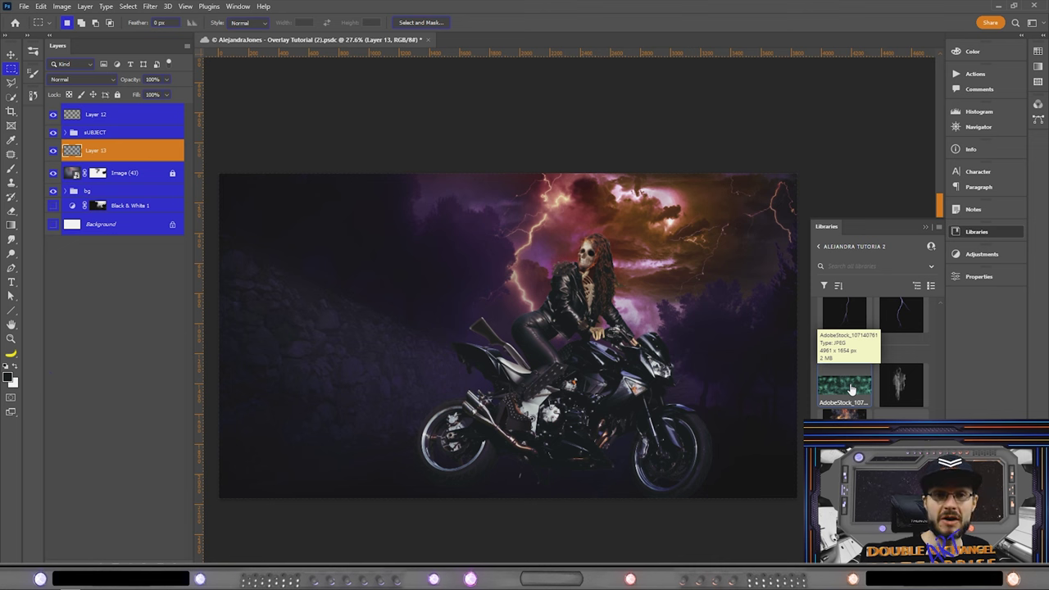
Place the green AdobeStock_107140761 texture on the canvas and put it into Warp mode
left_click_drag(850, 390, 387, 301)
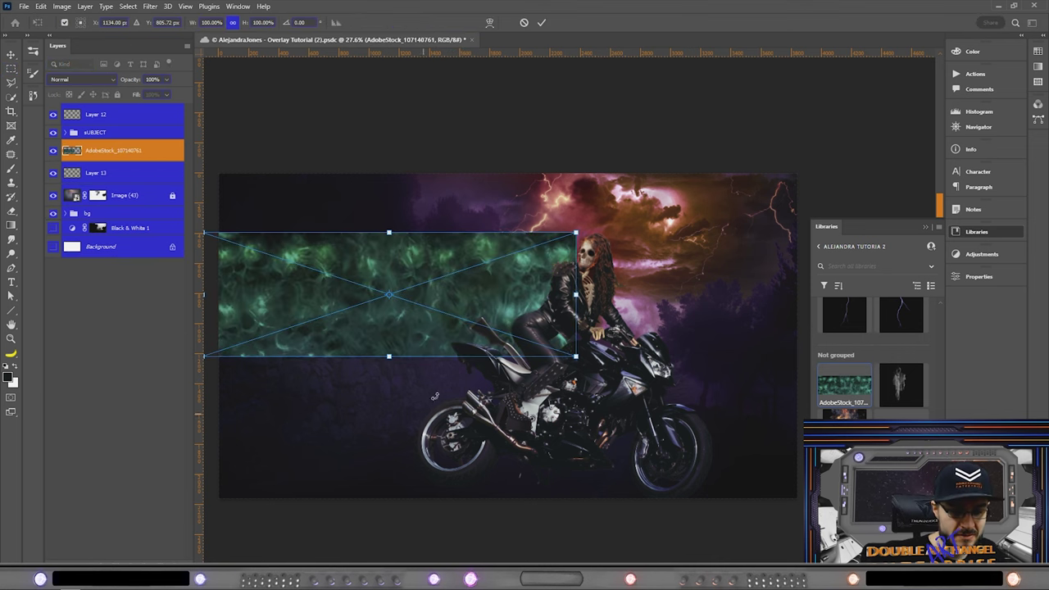
scroll(414, 355, "up", 1)
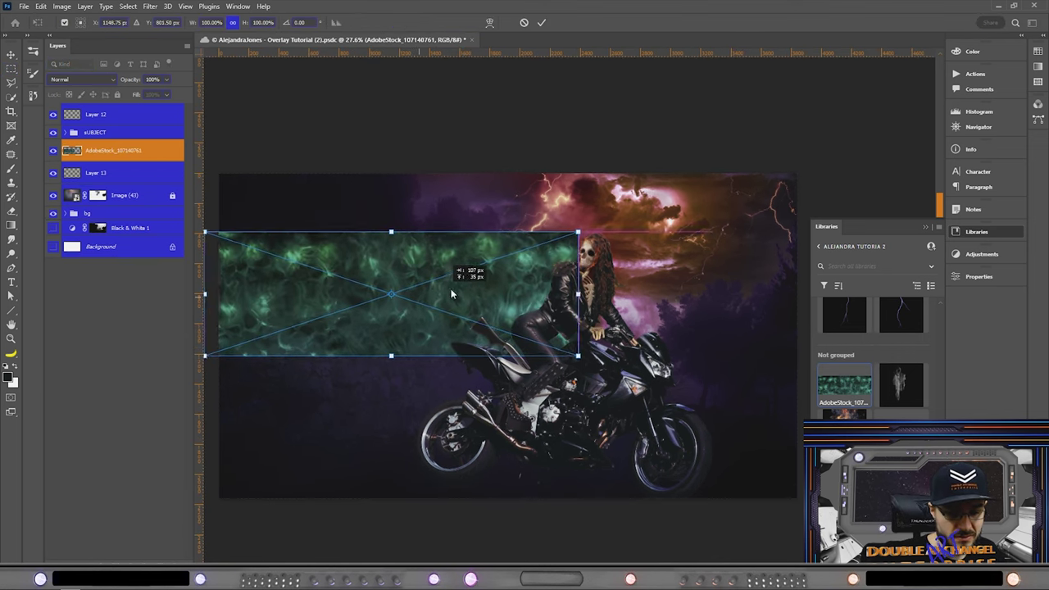
left_click_drag(451, 289, 478, 282)
right_click(429, 277)
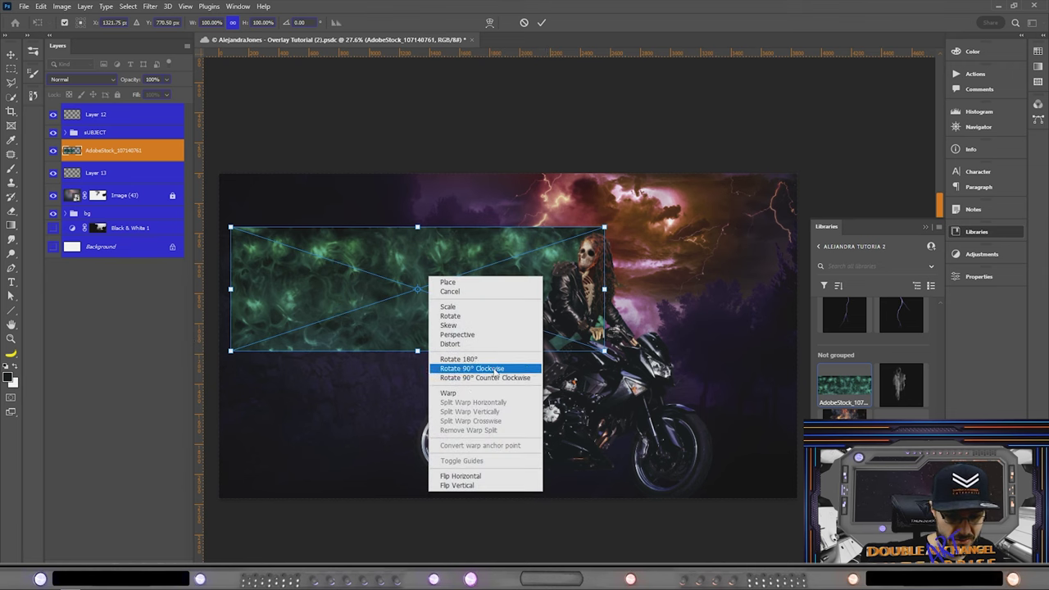
left_click(448, 394)
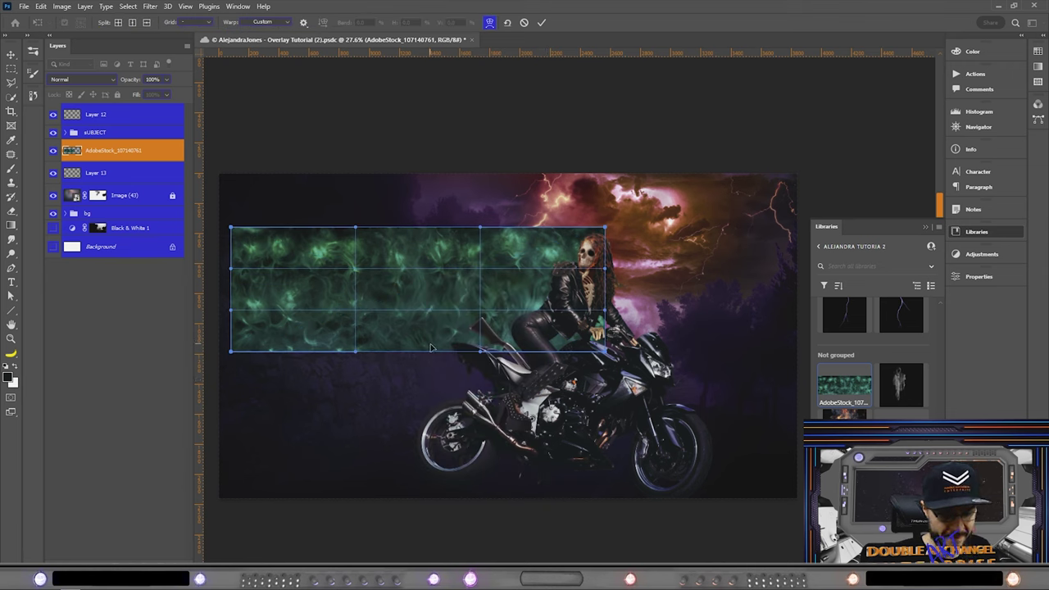
Warp the green texture into a curved, tapering flame sweeping behind the rider
left_click_drag(410, 349, 353, 459)
left_click_drag(412, 349, 474, 351)
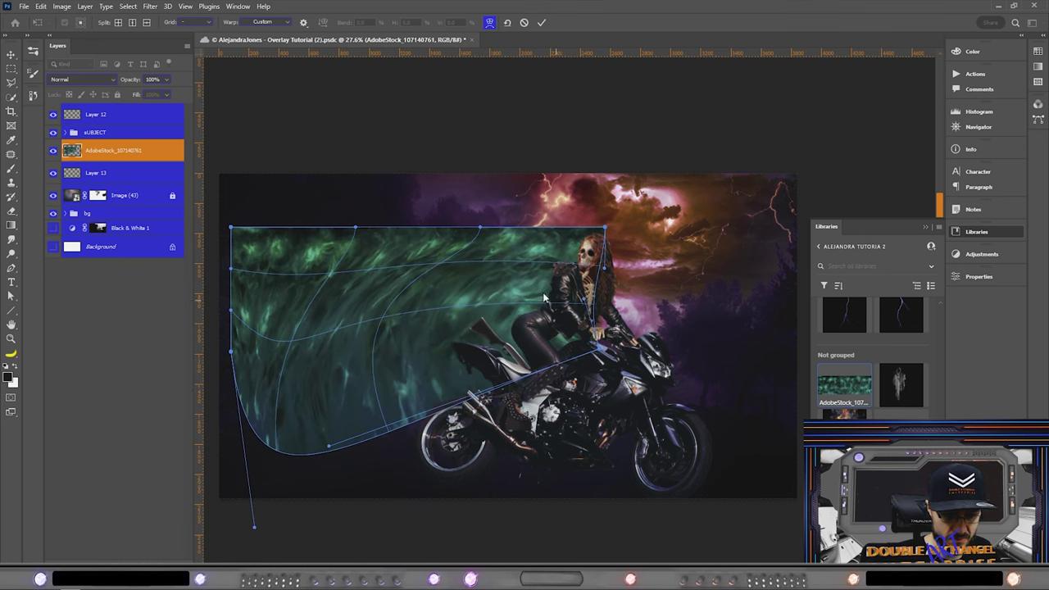
left_click_drag(544, 299, 416, 347)
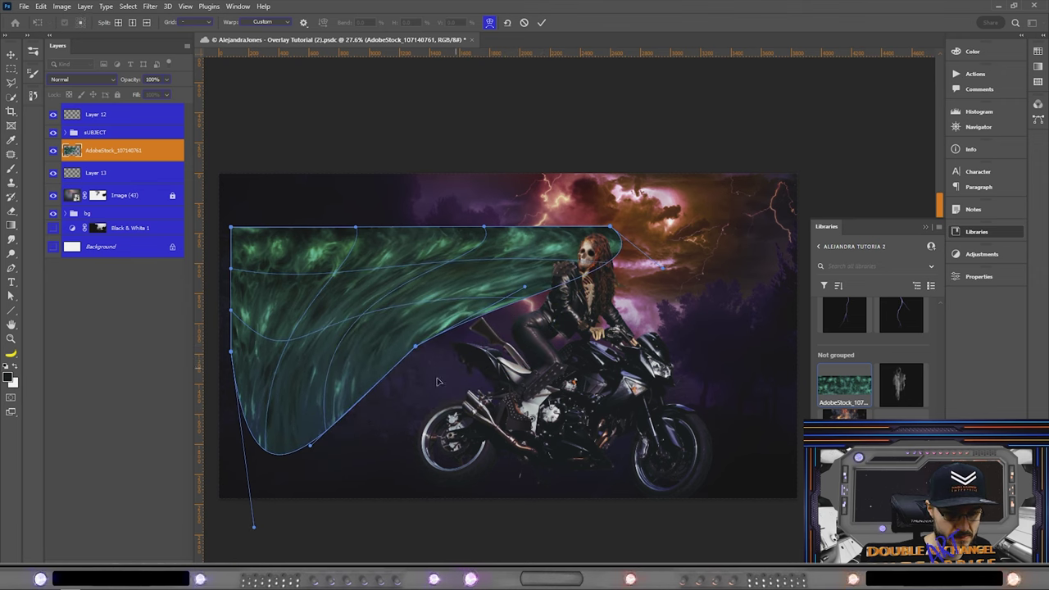
left_click_drag(355, 367, 435, 362)
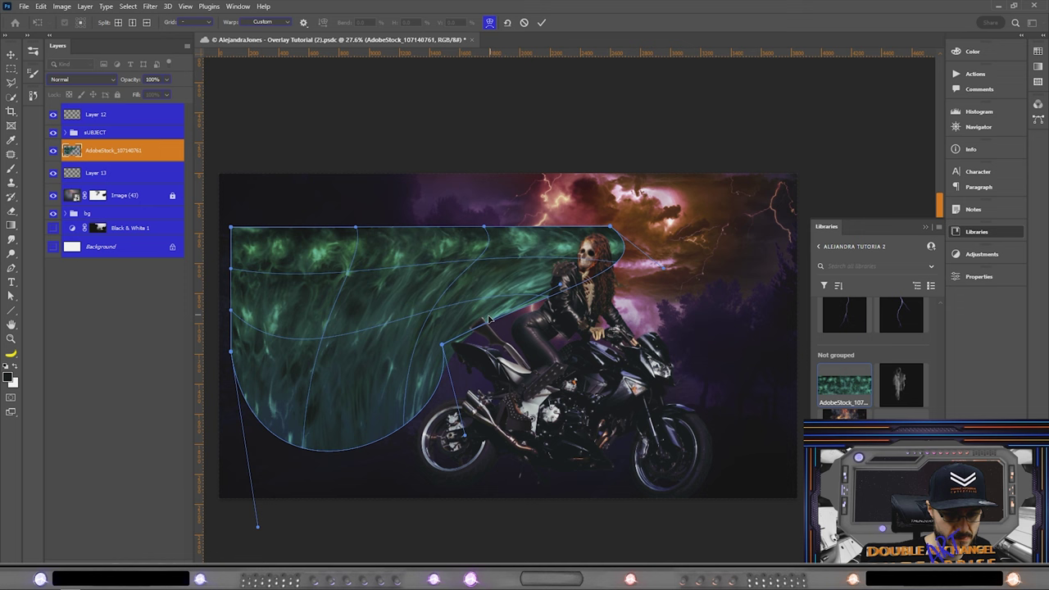
left_click_drag(489, 319, 496, 223)
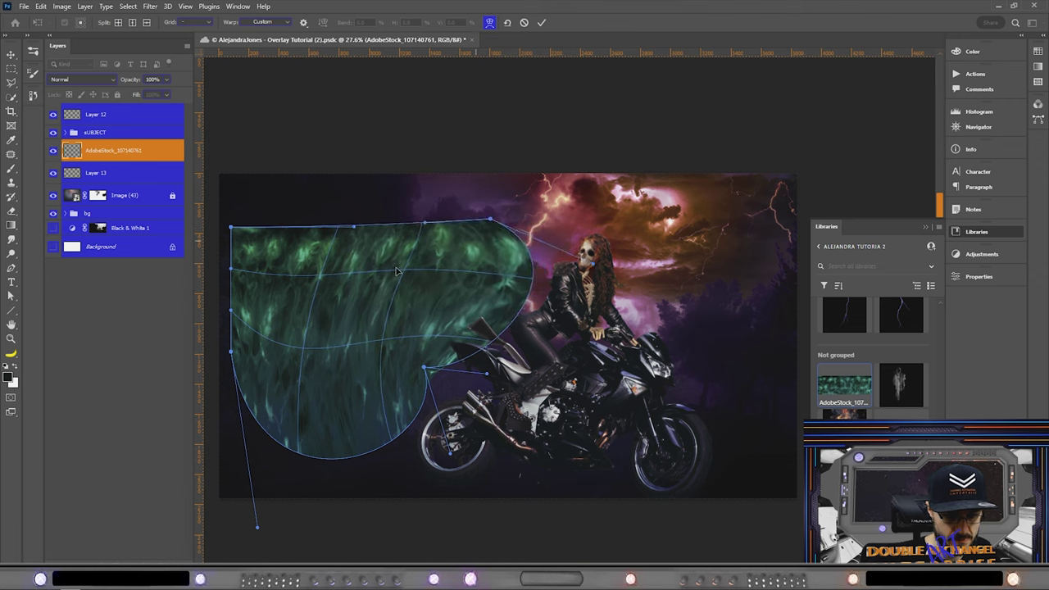
left_click_drag(274, 256, 318, 309)
left_click_drag(382, 415, 385, 449)
left_click_drag(422, 363, 397, 311)
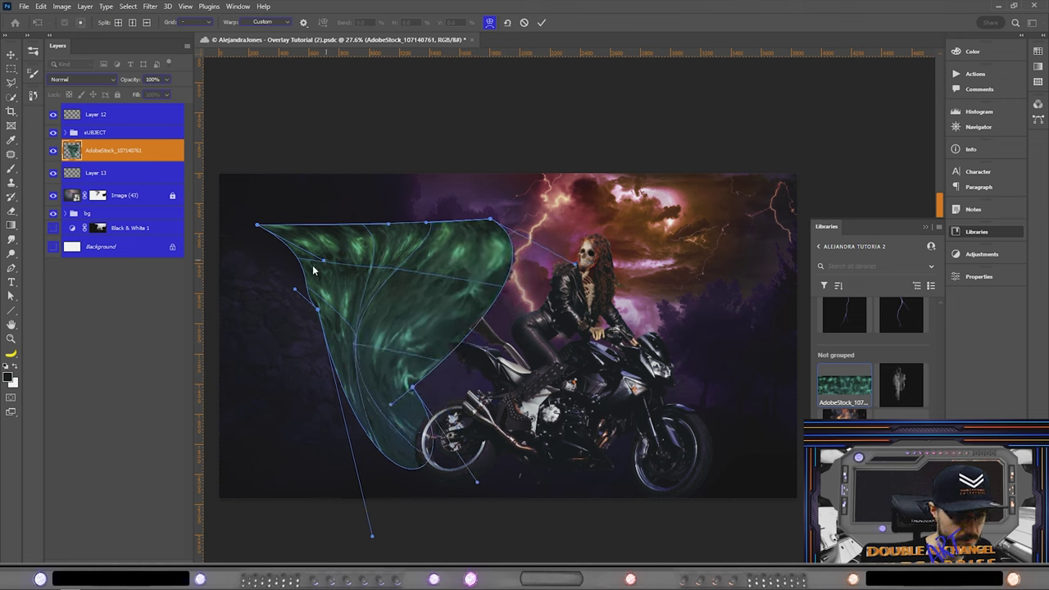
left_click_drag(313, 271, 364, 205)
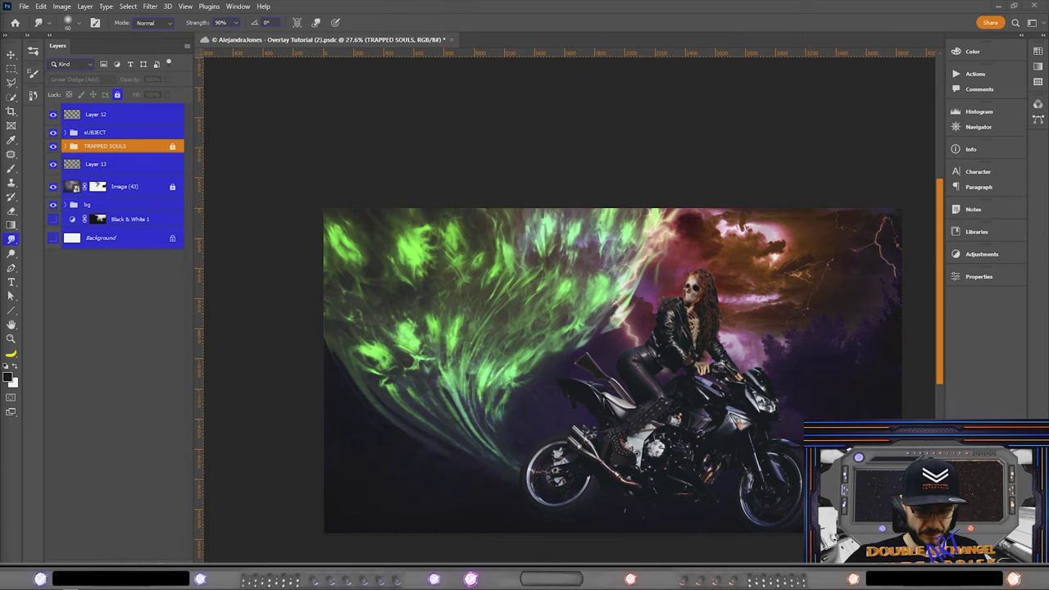
Unlock the TRAPPED SOULS group
scroll(618, 339, "right", 2)
scroll(605, 351, "up", 2)
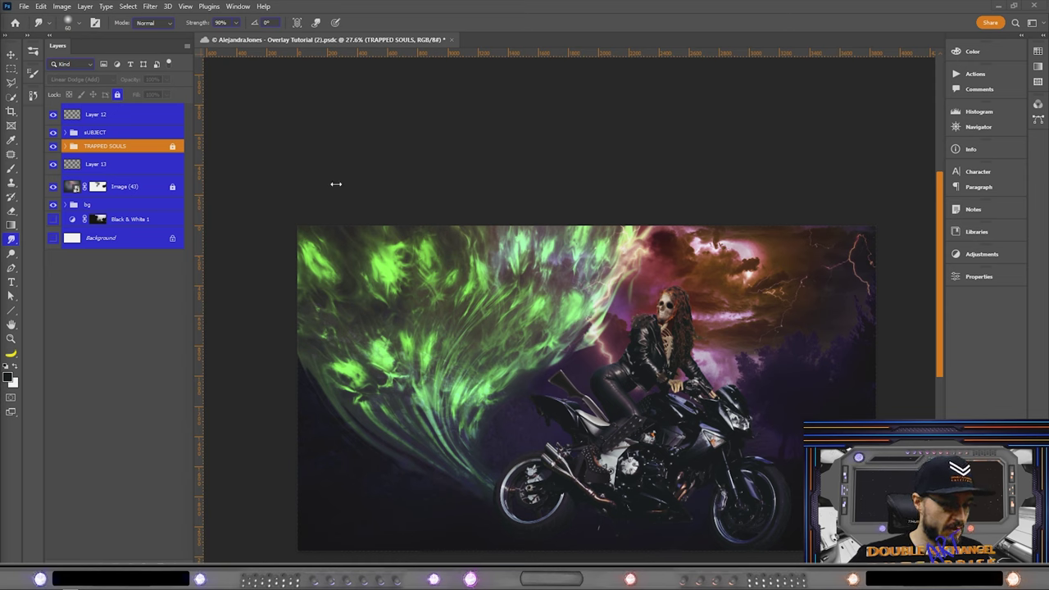
left_click(175, 150)
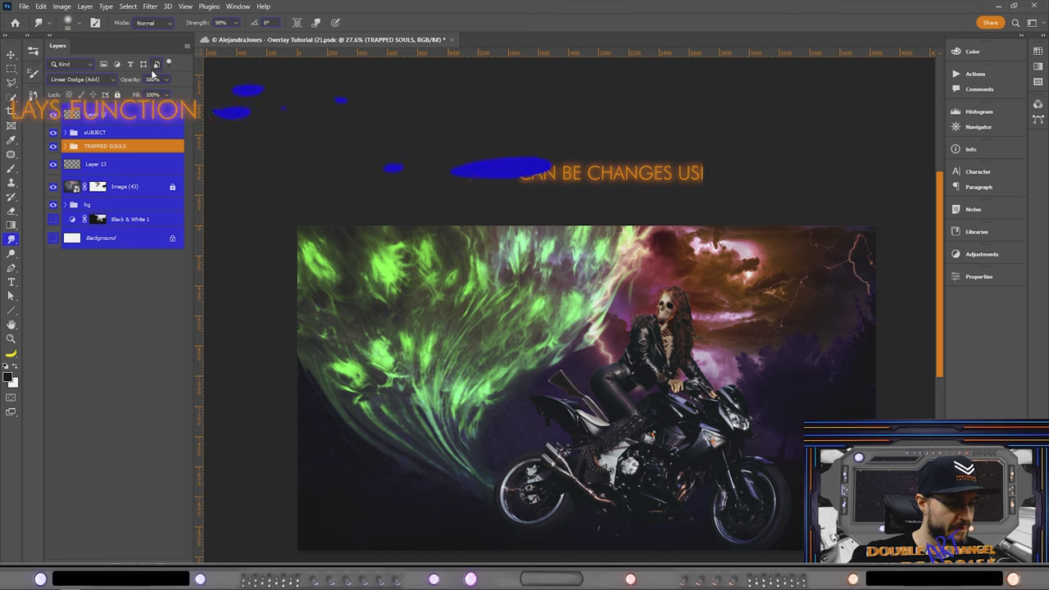
Try 80% opacity on TRAPPED SOULS, then restore it to 100%
type("80")
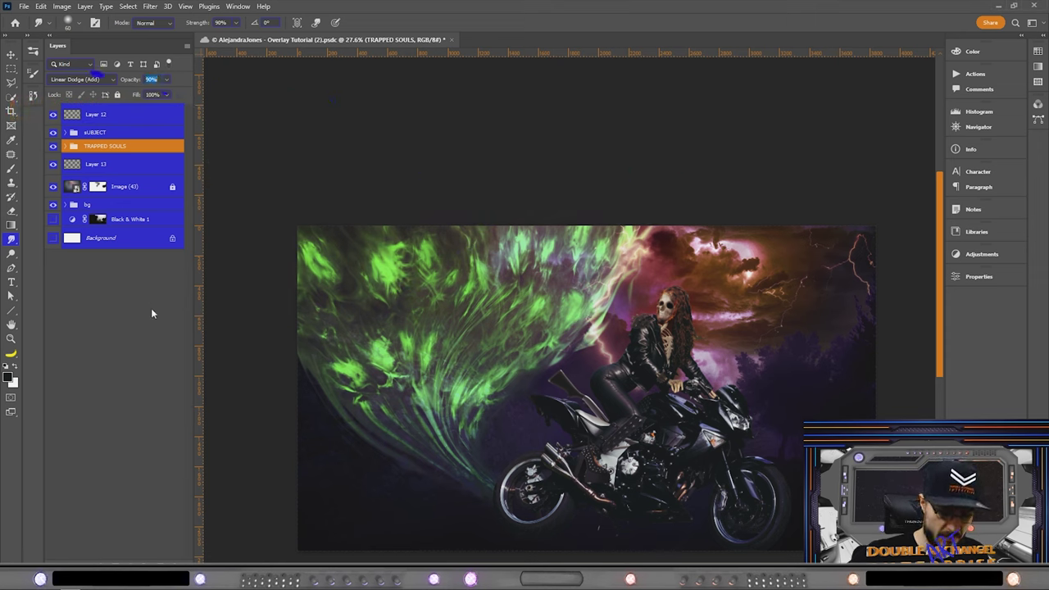
key("Return")
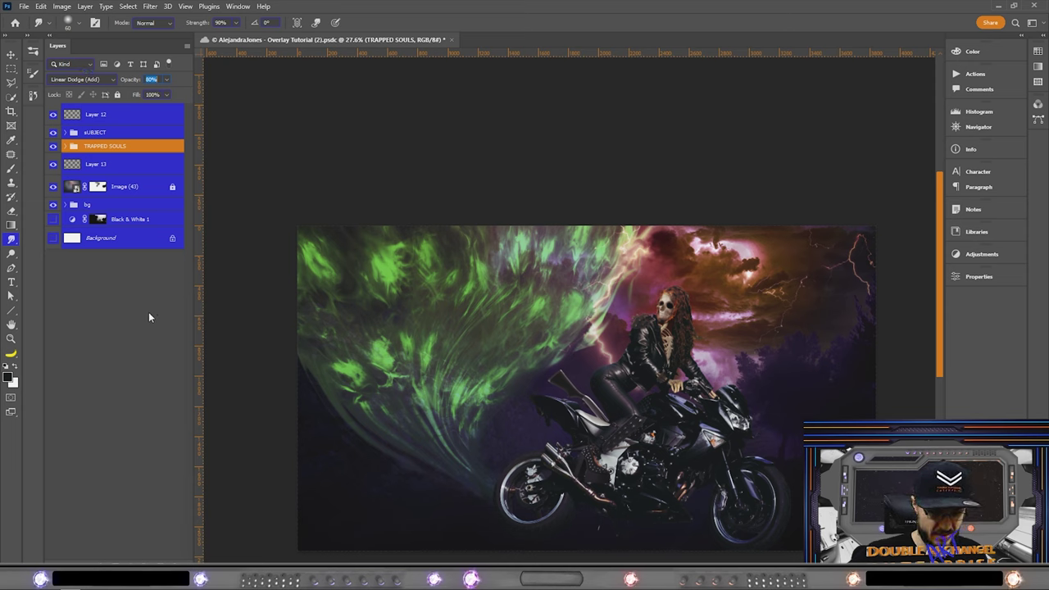
type("100")
key("Return")
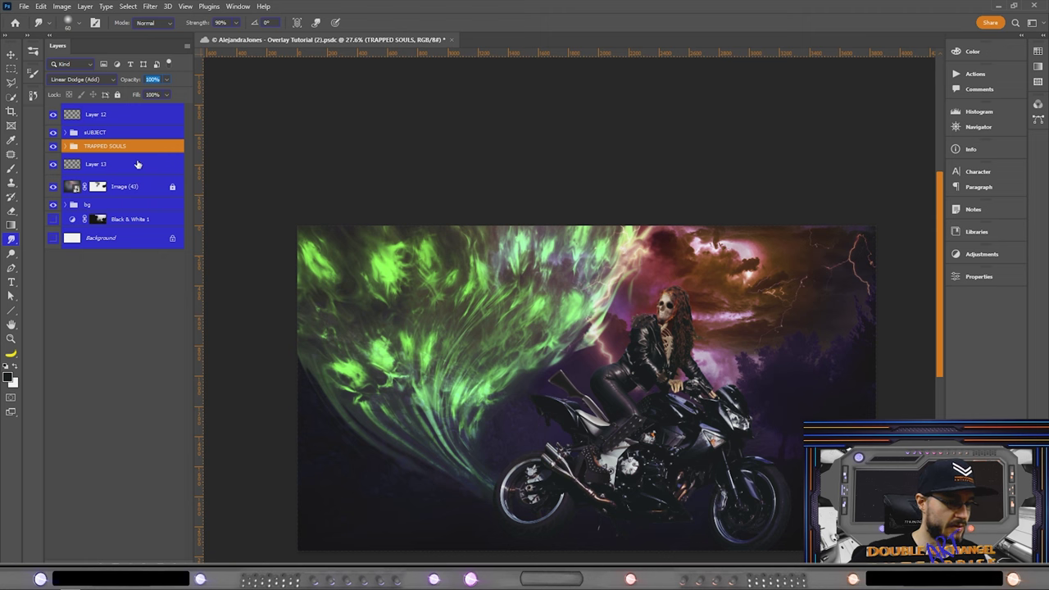
right_click(158, 141)
key("Escape")
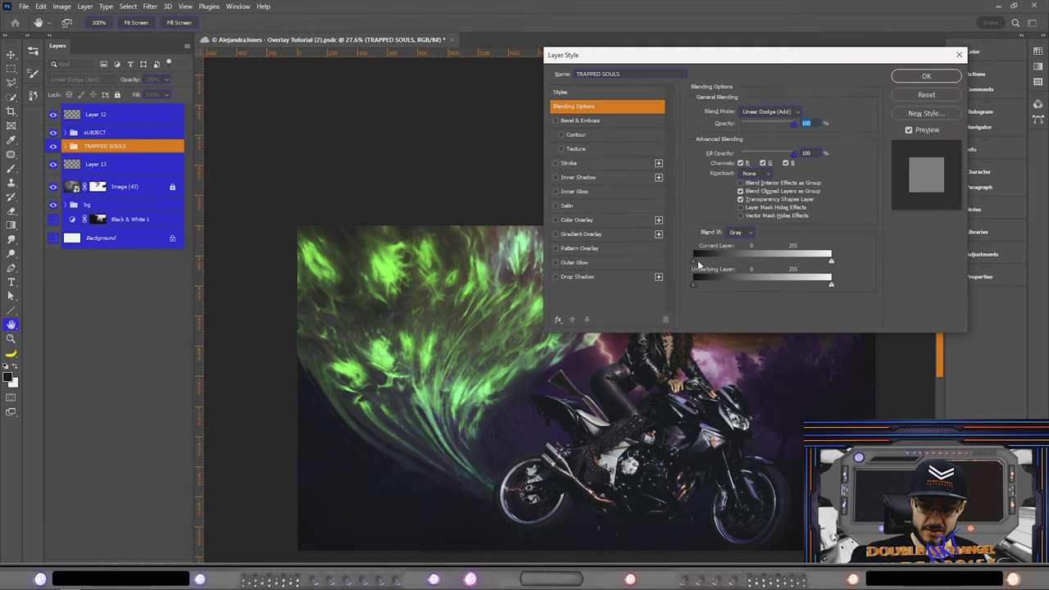
Split the Current Layer black Blend If slider to 35/172 and apply it
left_click_drag(695, 260, 775, 291)
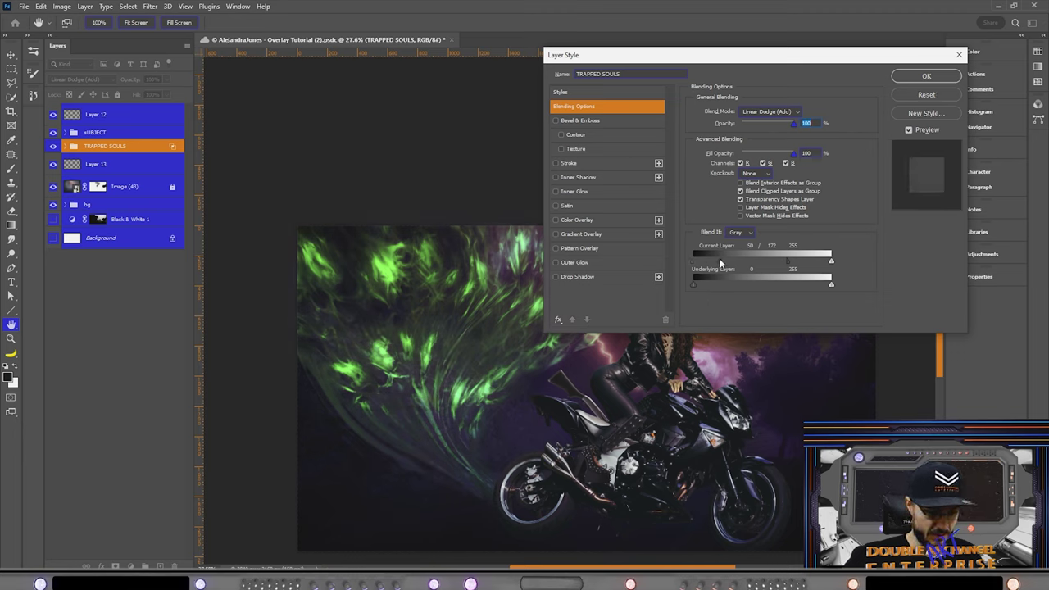
left_click_drag(720, 261, 715, 264)
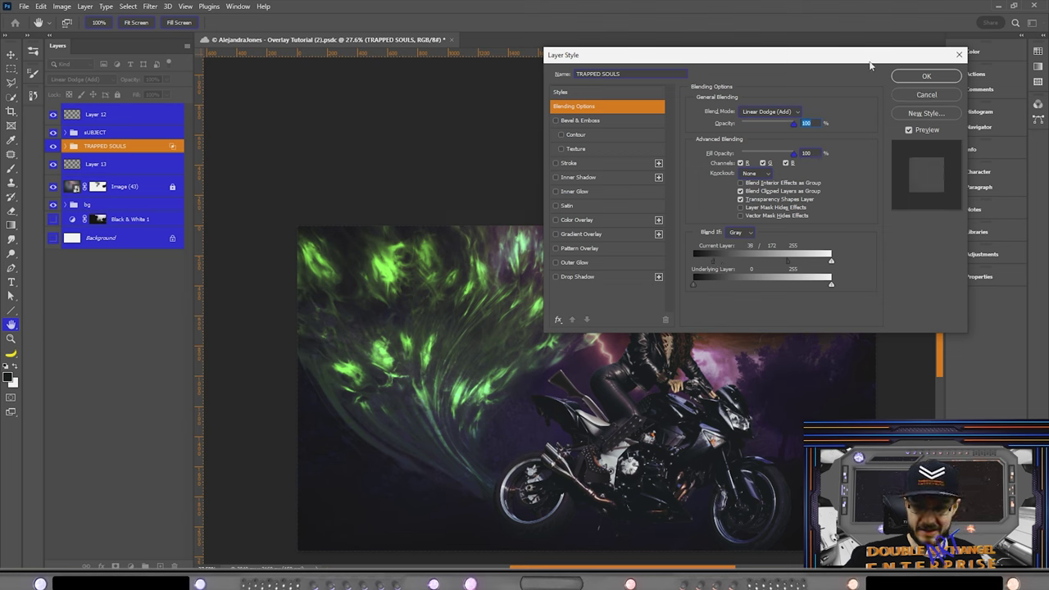
left_click(919, 78)
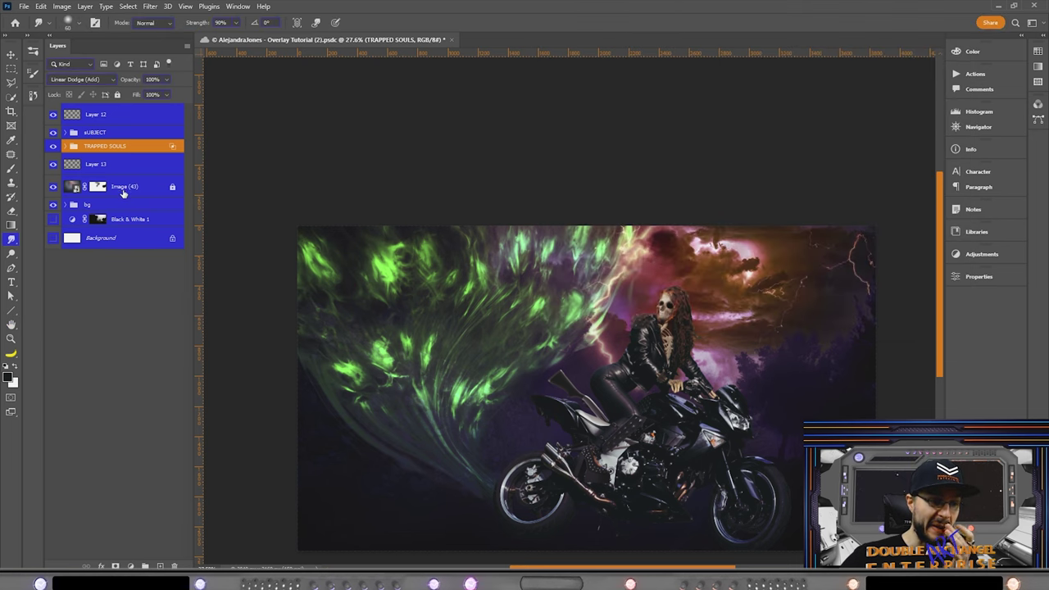
Lock the TRAPPED SOULS group and place the pfgrs (4) fire image from Libraries
left_click(117, 94)
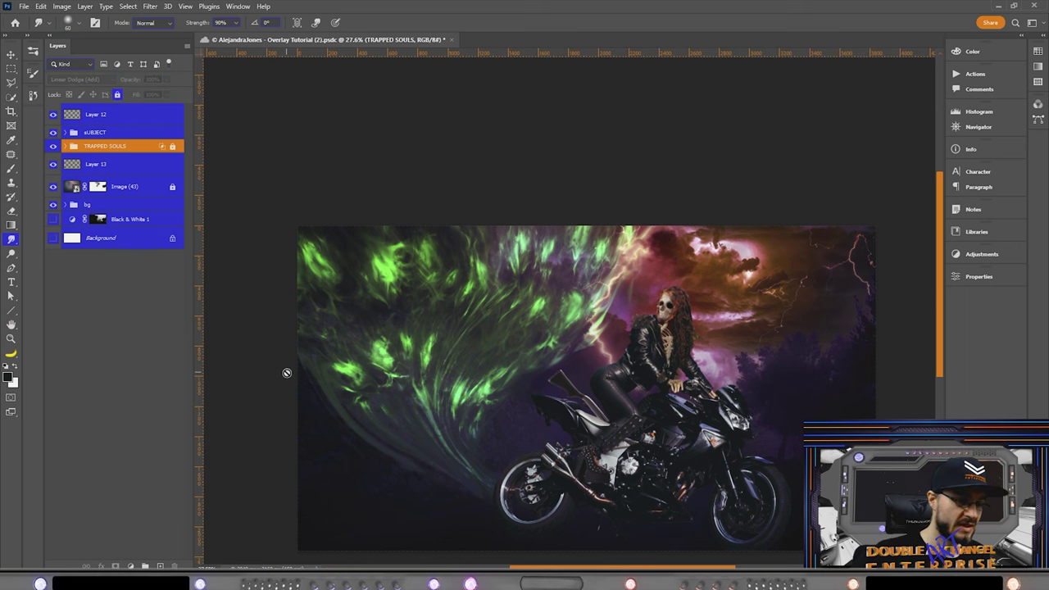
scroll(286, 373, "up", 2)
left_click(977, 231)
left_click_drag(901, 314, 457, 395)
Flip the fire image horizontally, shift it left over the scene and commit
scroll(565, 417, "down", 3)
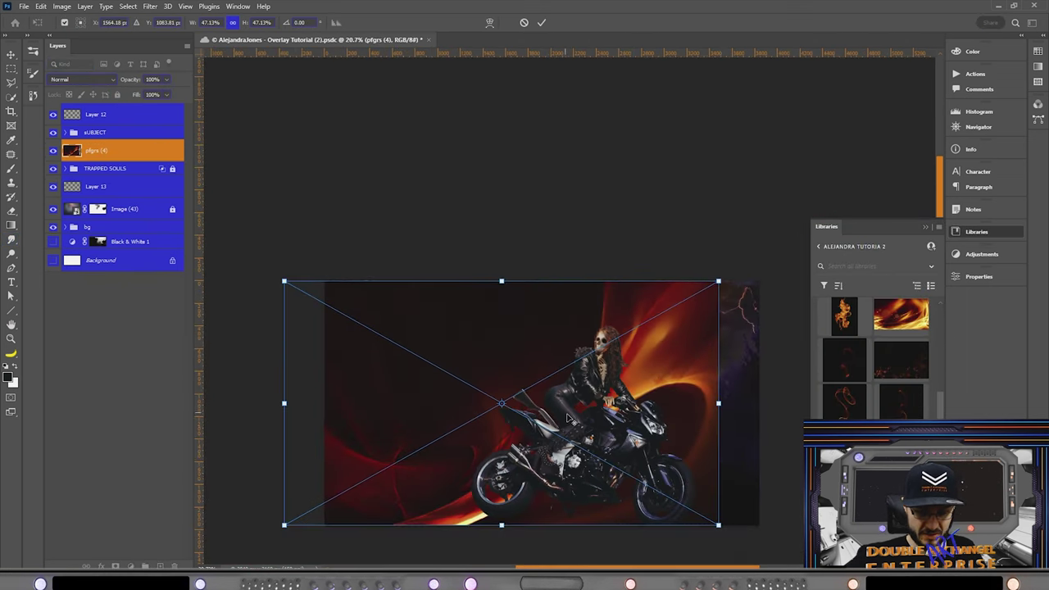
left_click_drag(508, 419, 461, 410)
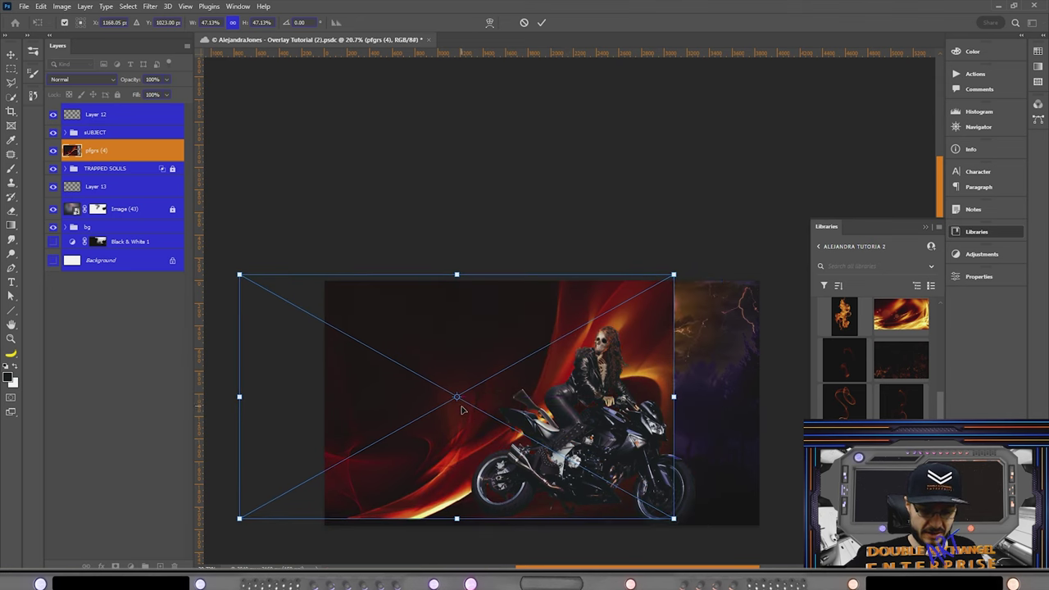
right_click(463, 410)
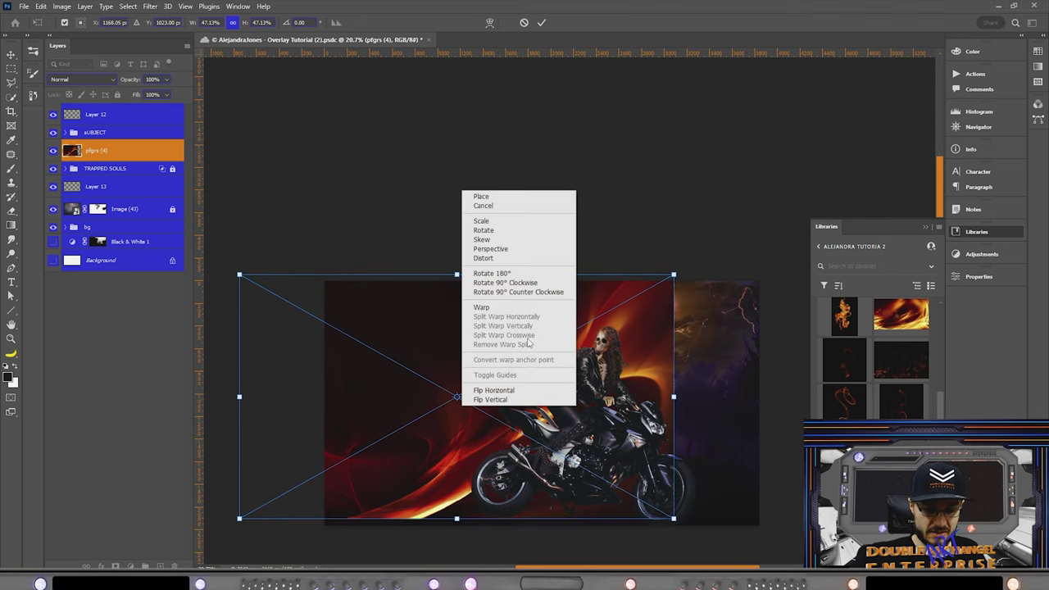
left_click(502, 391)
mouse_move(445, 402)
left_mouse_down()
mouse_move(428, 399)
mouse_move(450, 401)
left_mouse_up()
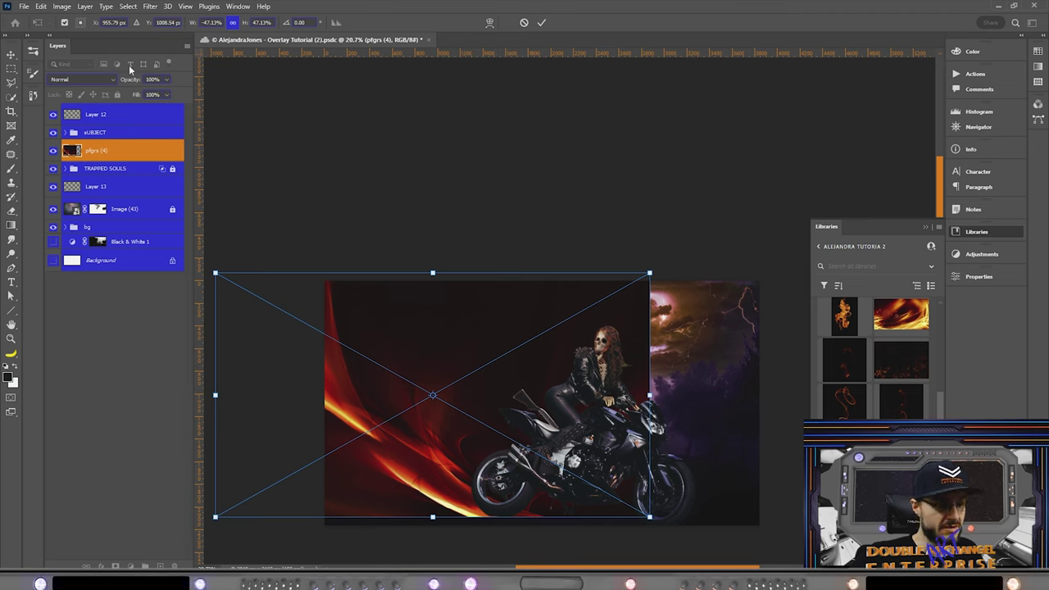
left_click(541, 23)
Duplicate pfgrs (4) above SUBJECT, save, and try Screen on the copy and Soft Light on the original
left_click_drag(134, 151, 131, 125)
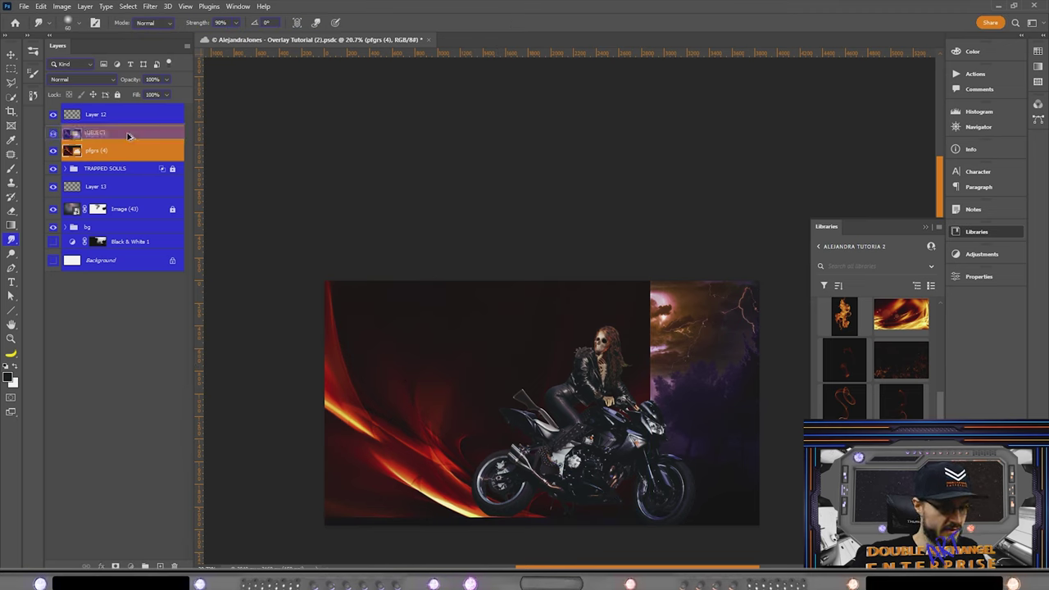
key("ctrl+s")
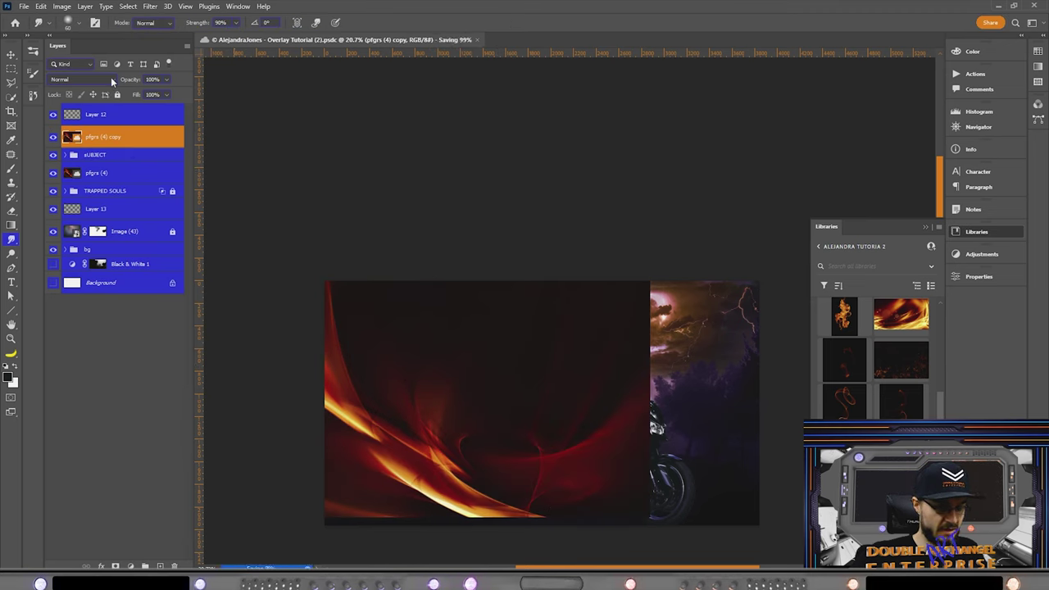
left_click(111, 79)
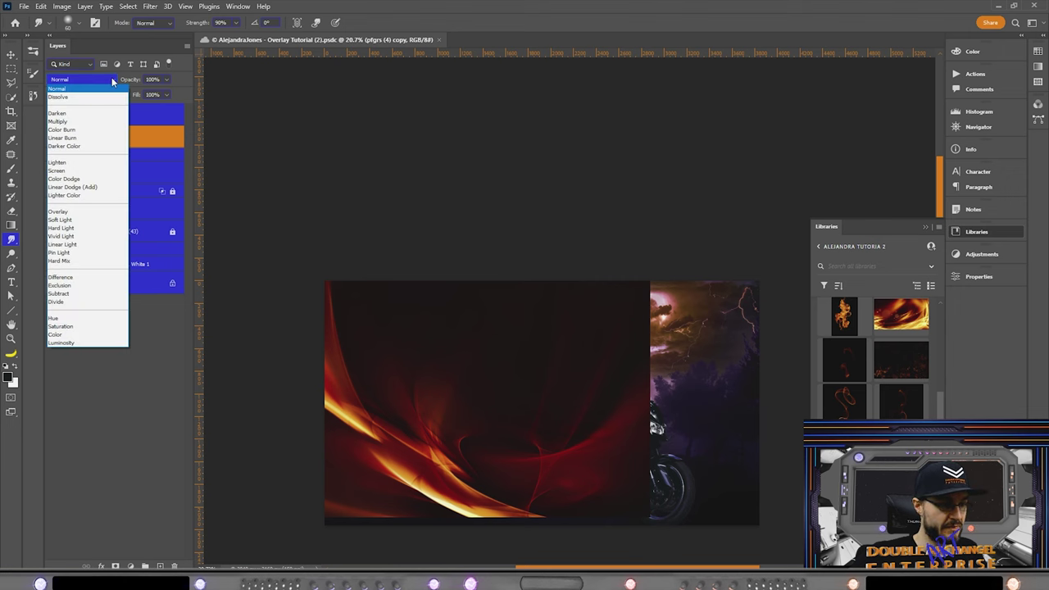
left_click(88, 171)
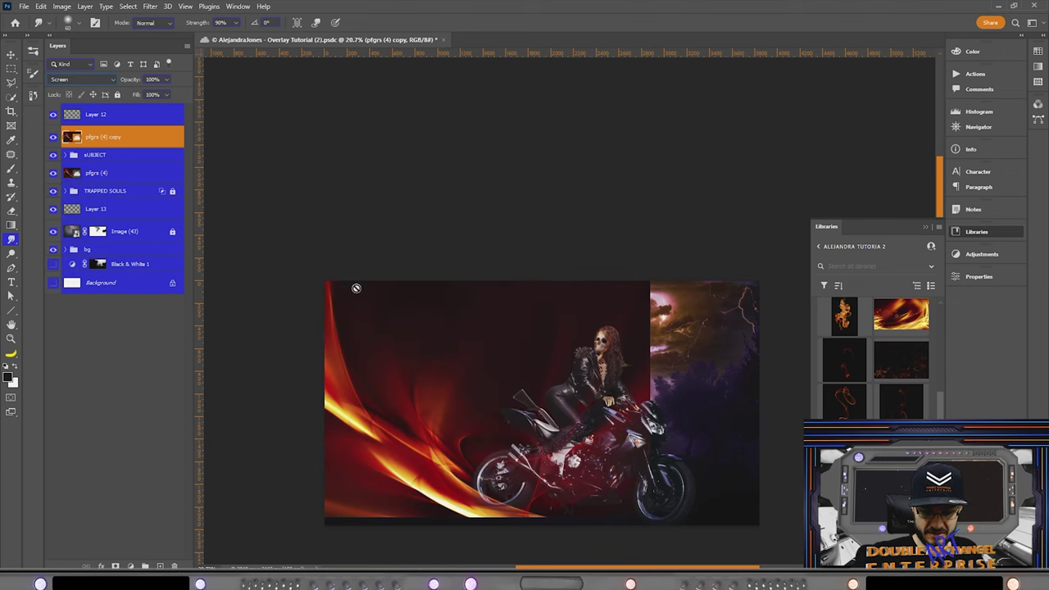
left_click(132, 176)
left_click(114, 77)
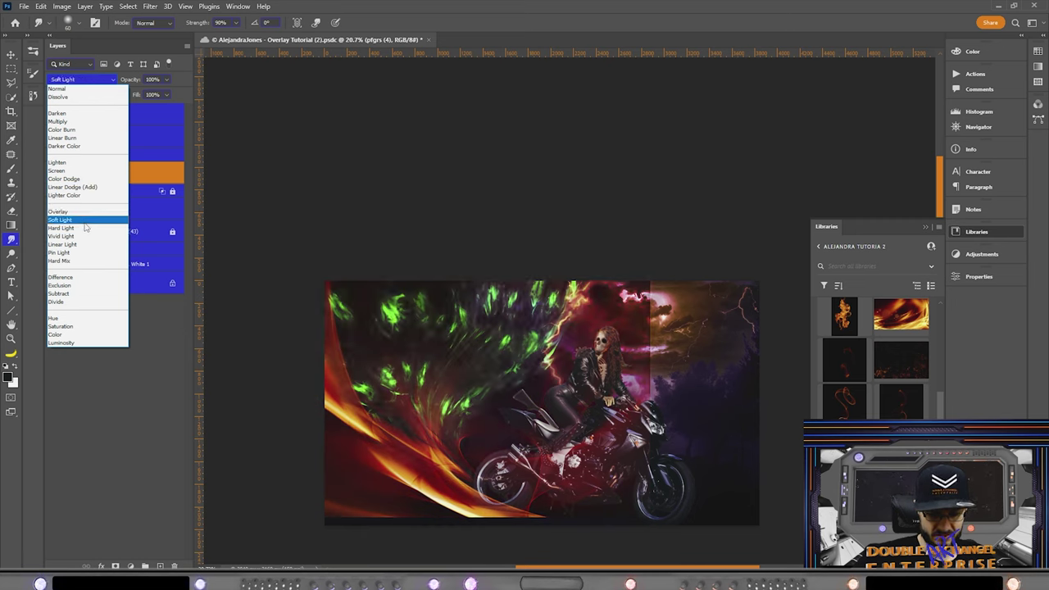
left_click(82, 220)
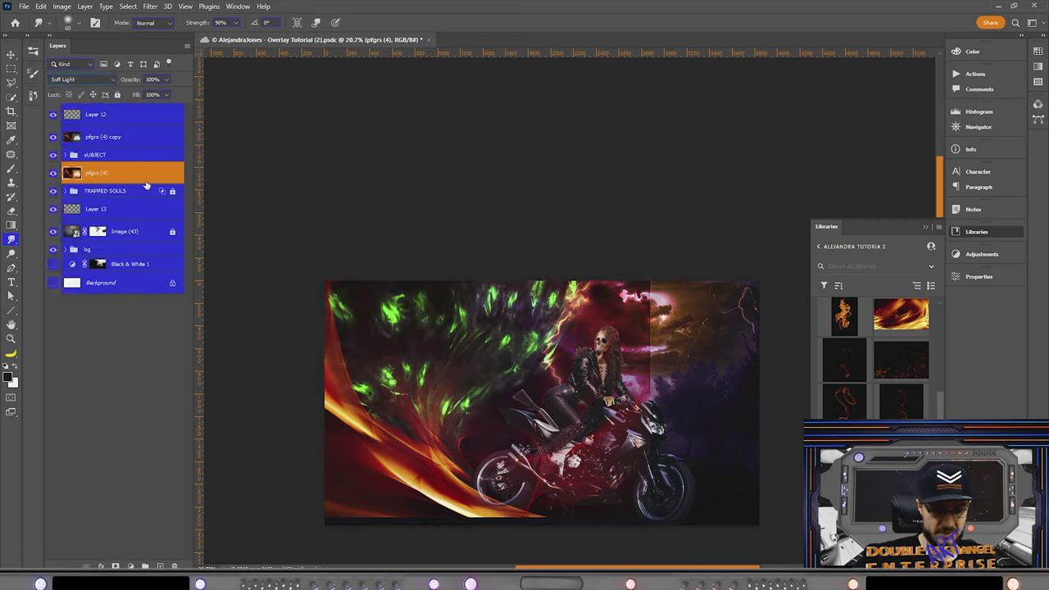
Try Lighten on the copy, hide it, set pfgrs (4) to Linear Dodge (Add) and add a mask
left_click(123, 138)
left_click(109, 80)
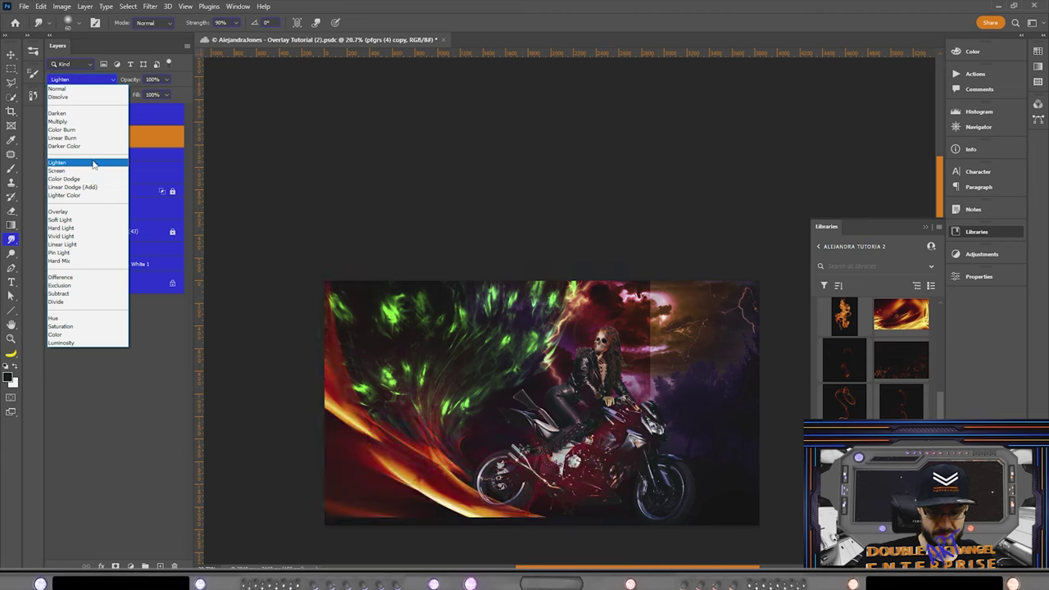
left_click(93, 164)
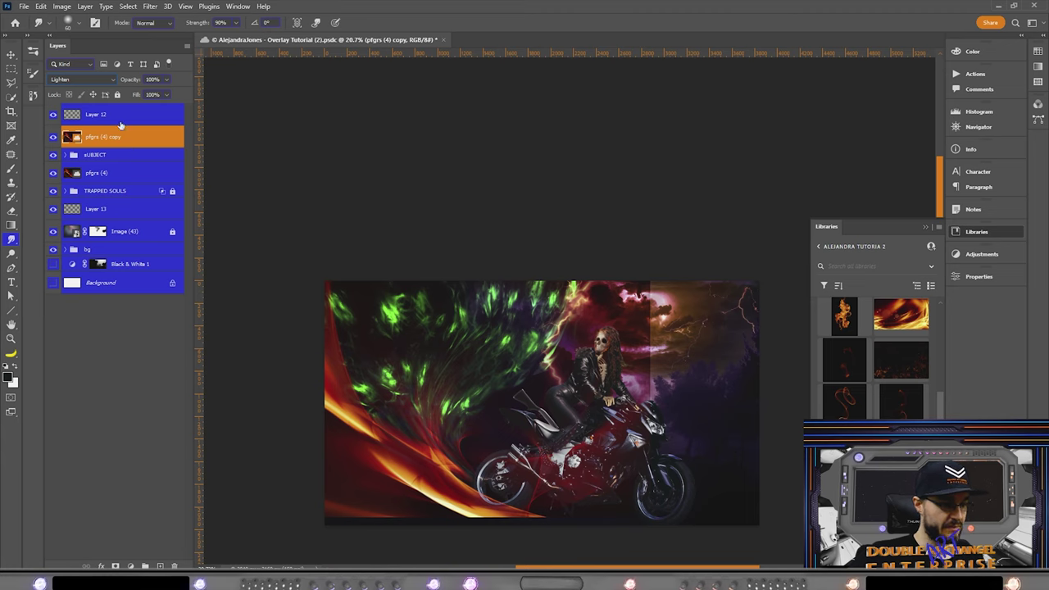
left_click(123, 173)
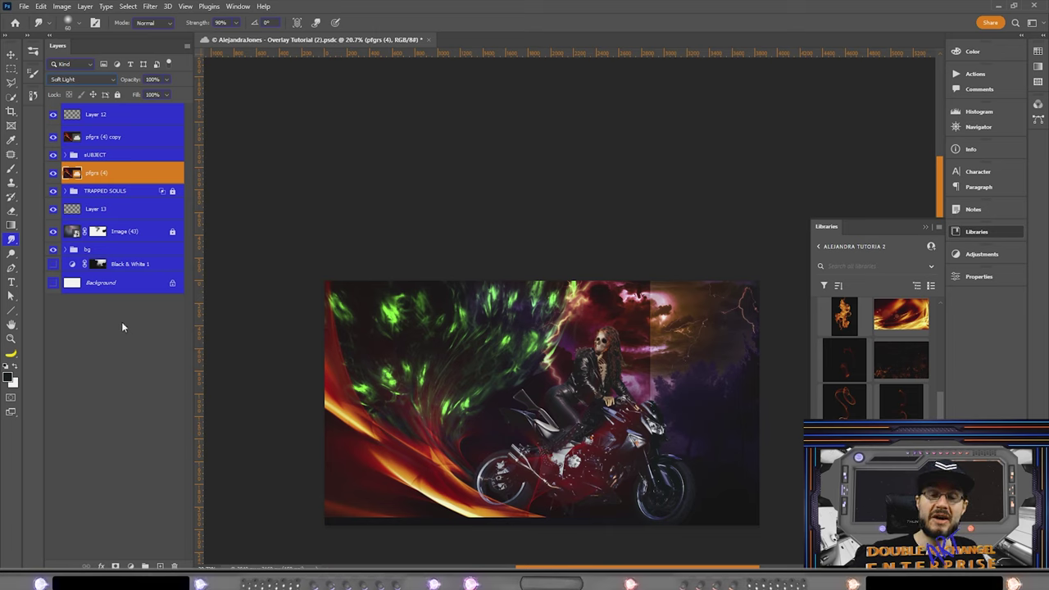
left_click(53, 137)
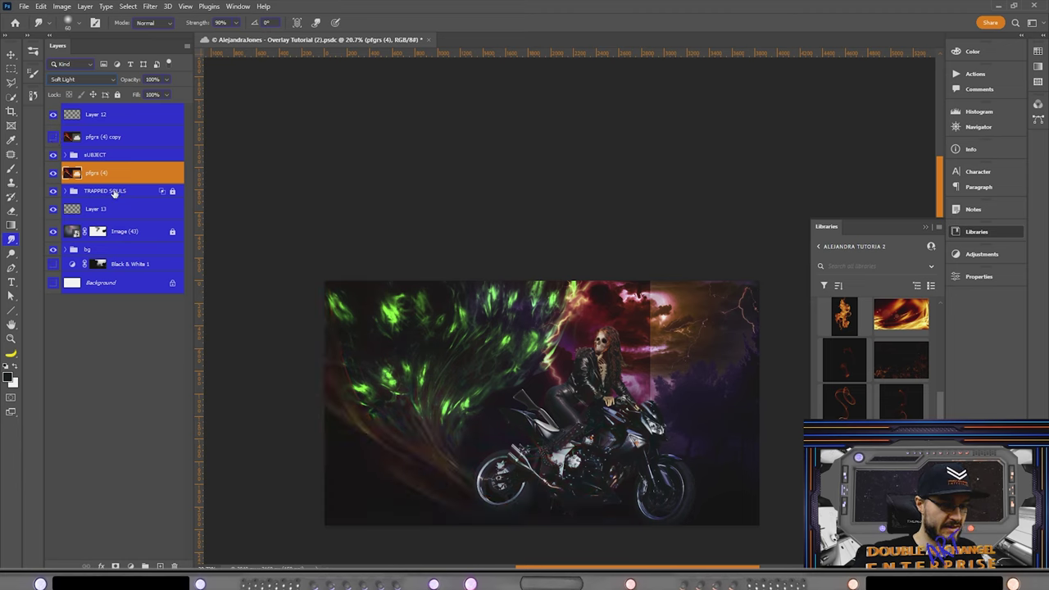
left_click(114, 78)
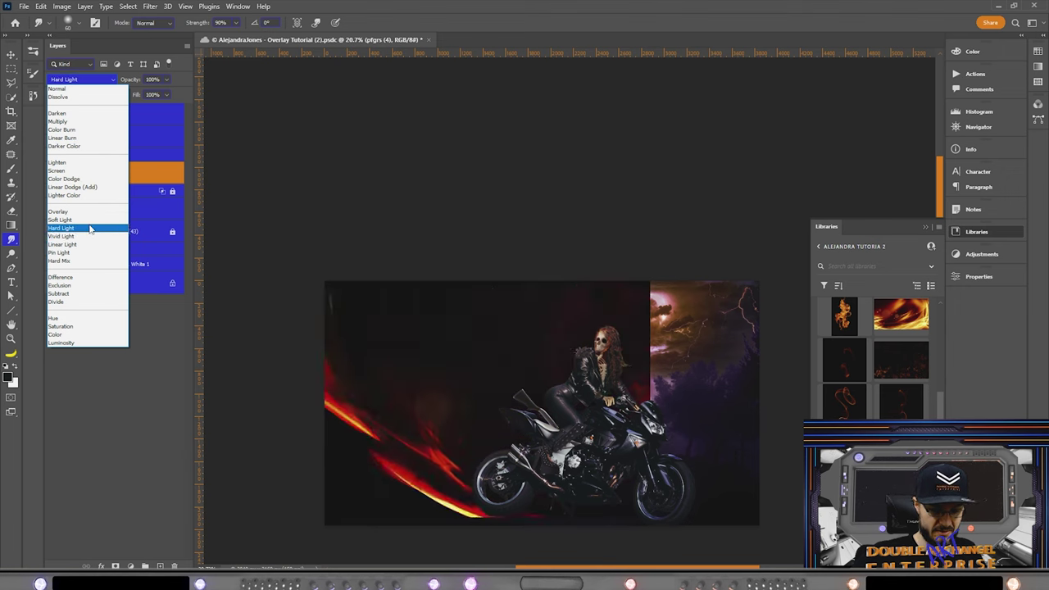
left_click(87, 188)
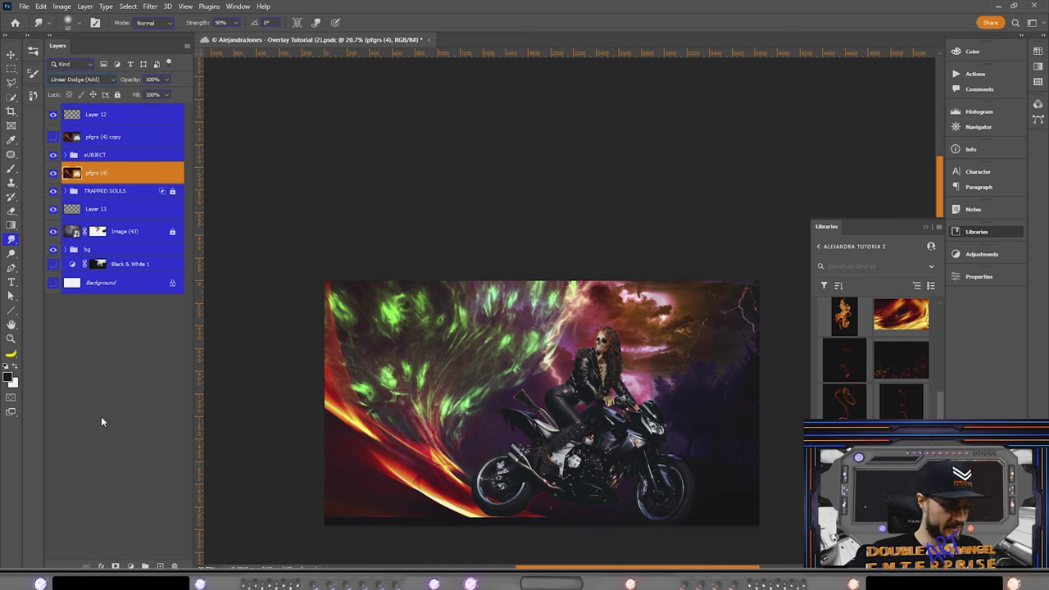
left_click(118, 565)
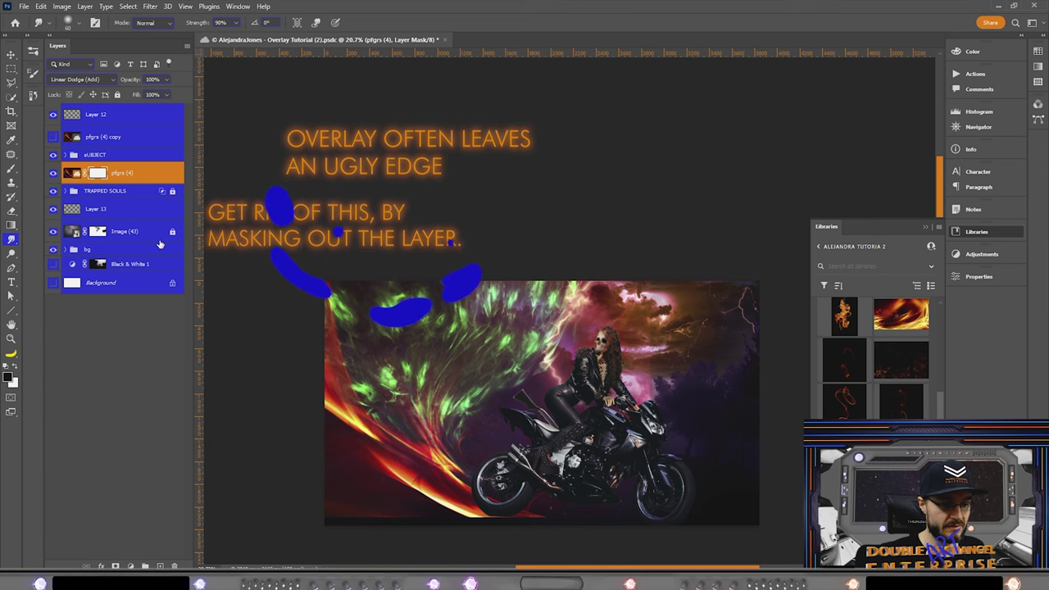
Invert the pfgrs (4) layer mask to black with Ctrl+I
key("ctrl+i")
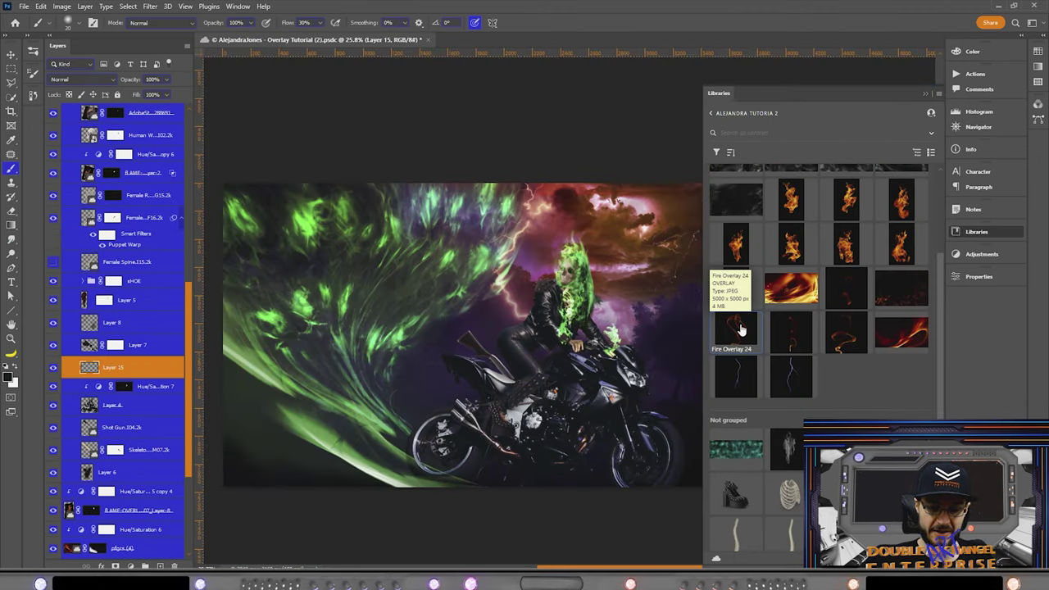
Drop Fire Overlay 24 onto the motorcycle, tilt it slightly and blend it in Screen mode
left_click_drag(740, 330, 455, 444)
left_click_drag(619, 289, 480, 460)
left_click(105, 75)
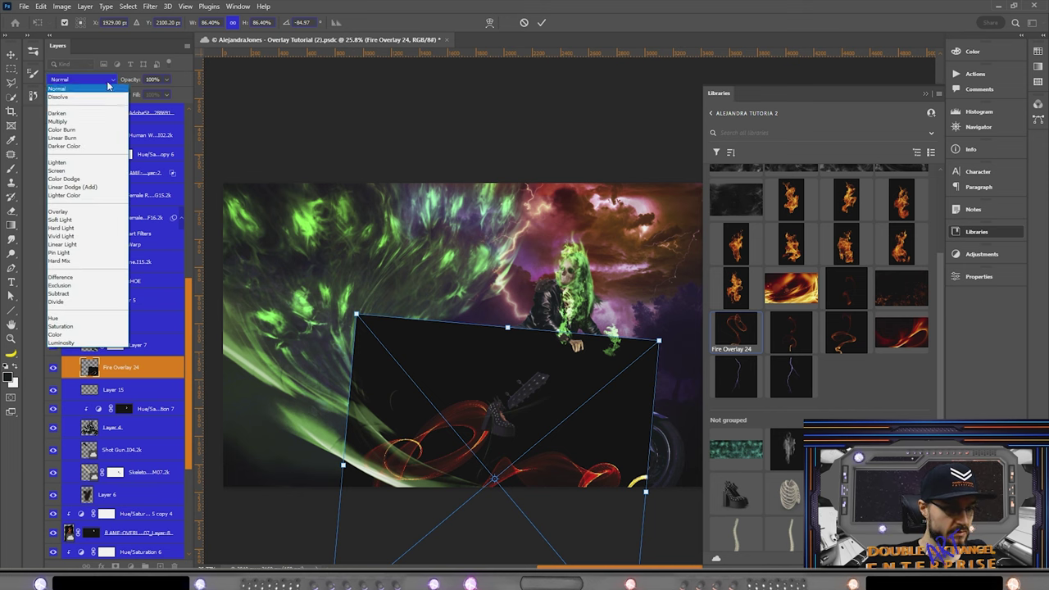
left_click(89, 173)
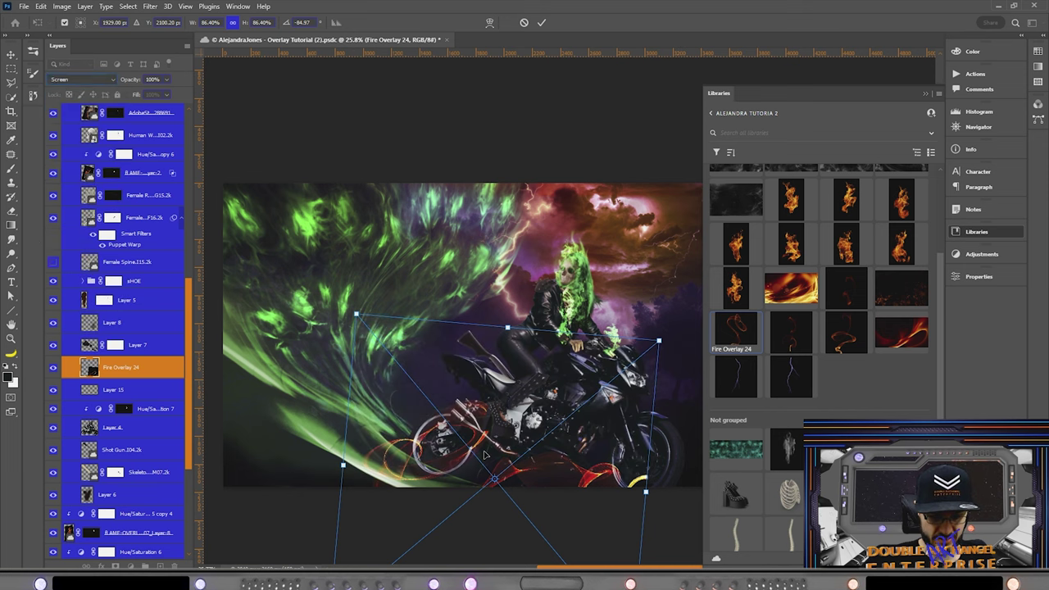
Enlarge and reposition the fire overlay, distorting its bottom-left corner around the bike's lower half
left_click_drag(484, 456, 459, 466)
scroll(442, 455, "down", 3)
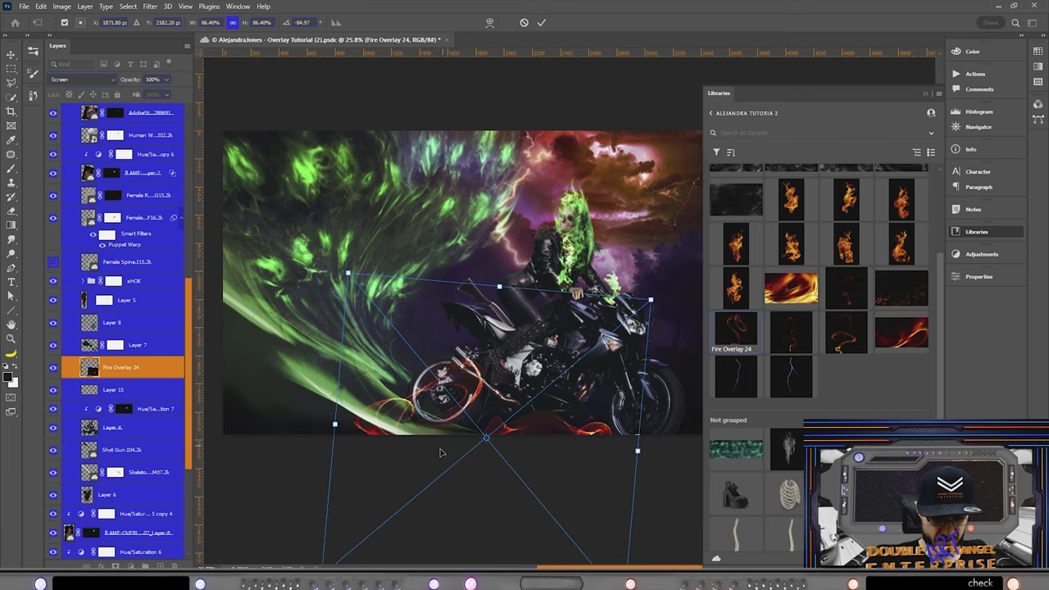
scroll(440, 453, "up", 2)
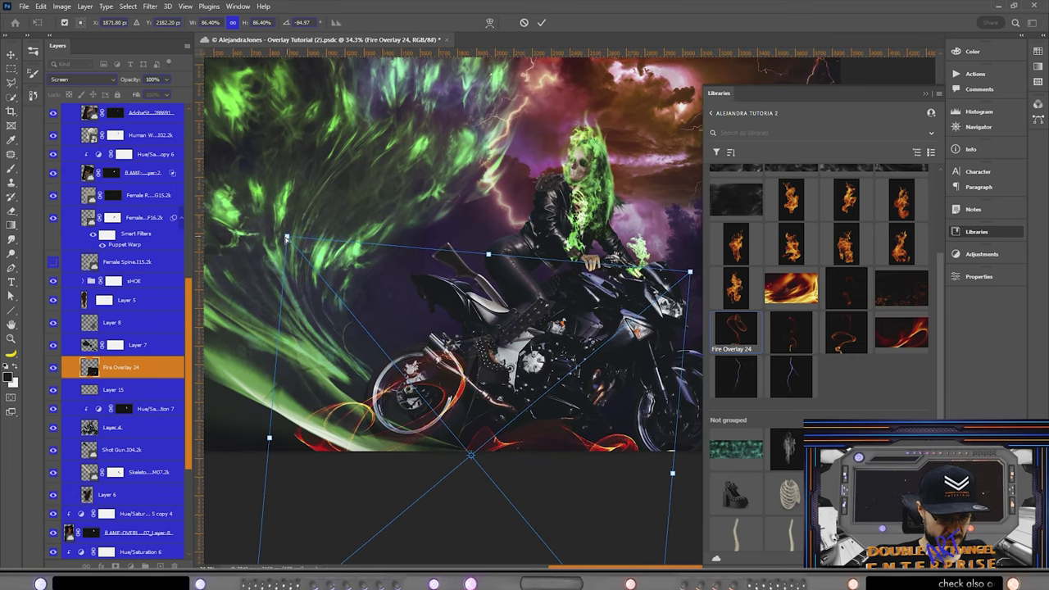
left_click_drag(287, 239, 232, 203)
left_click_drag(423, 437, 407, 424)
scroll(375, 392, "down", 1)
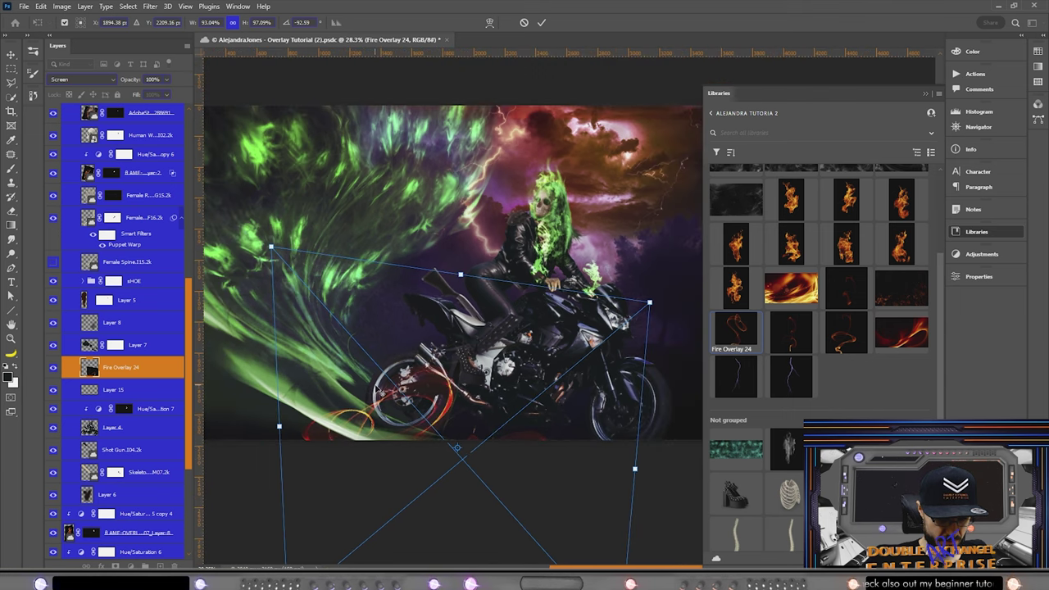
scroll(380, 392, "down", 1)
scroll(320, 476, "down", 2)
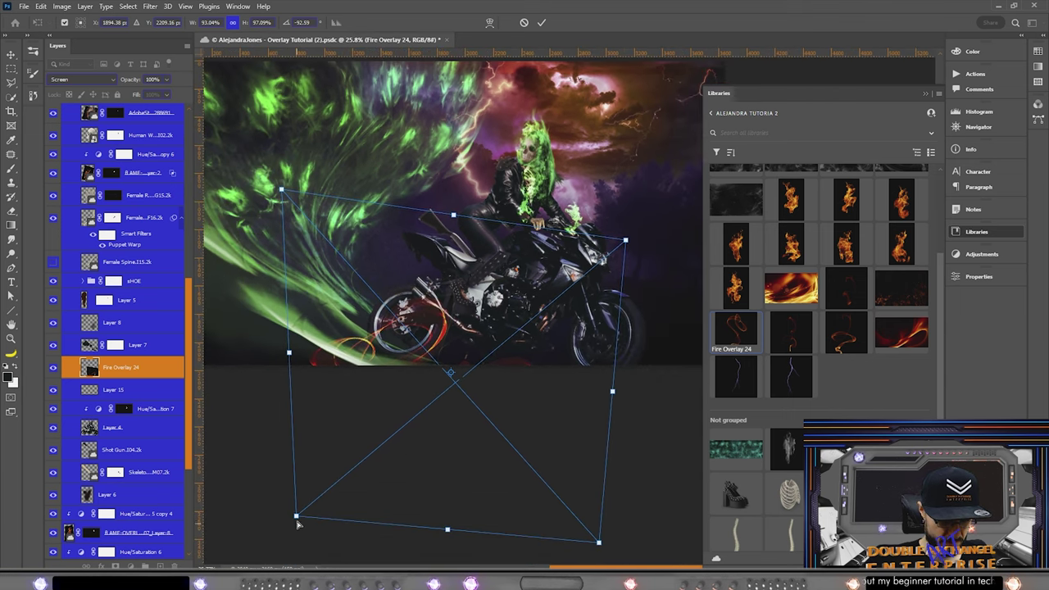
left_click_drag(297, 520, 256, 524)
Warp Fire Overlay 24 with two added split lines so its flames bend along the motorcycle, then commit
right_click(383, 348)
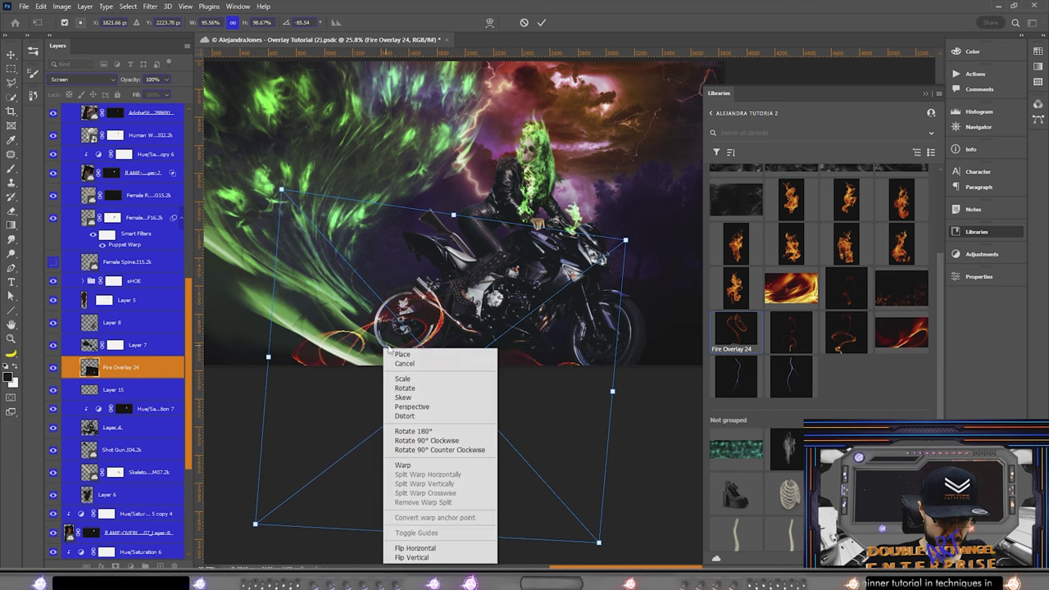
left_click(430, 465)
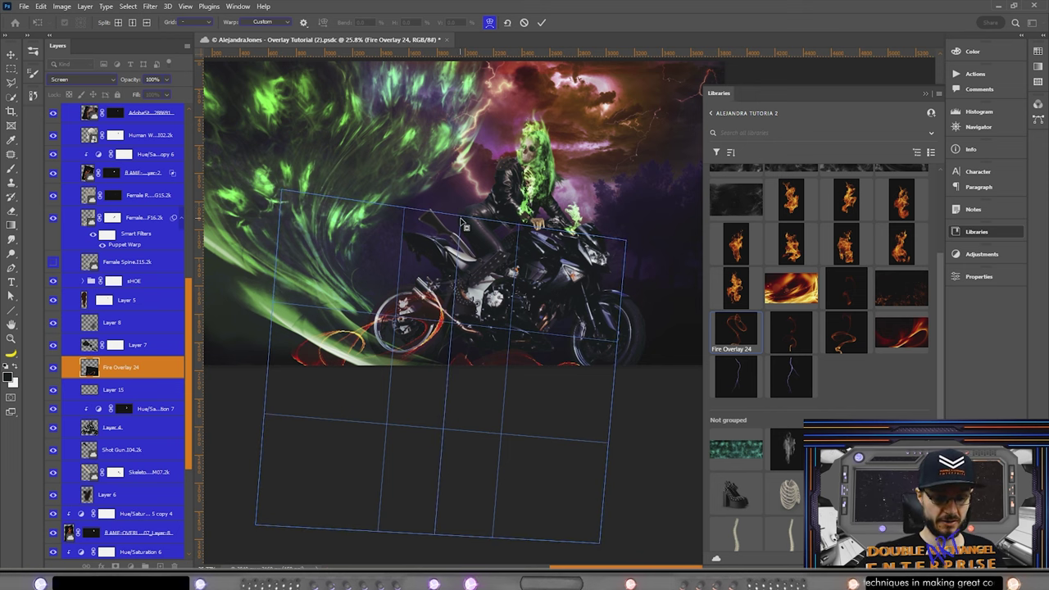
left_click(463, 225)
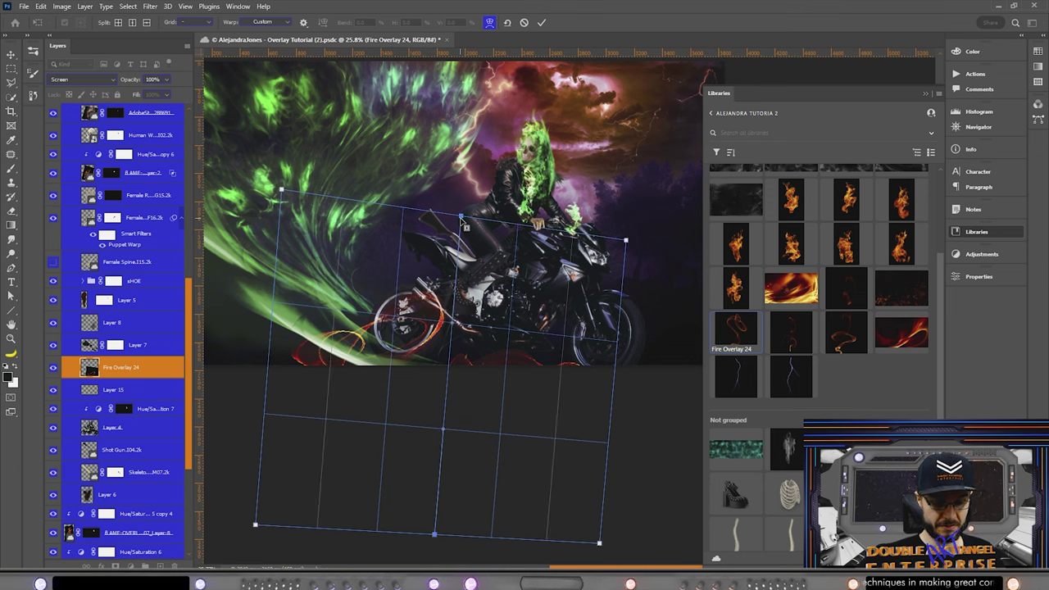
left_click(370, 211)
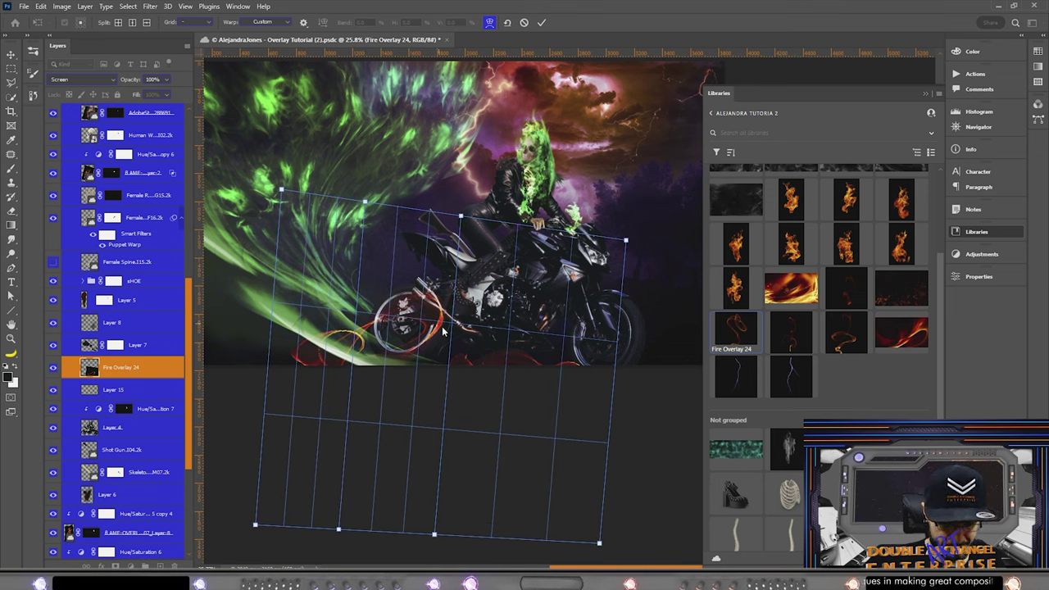
left_click_drag(443, 330, 447, 343)
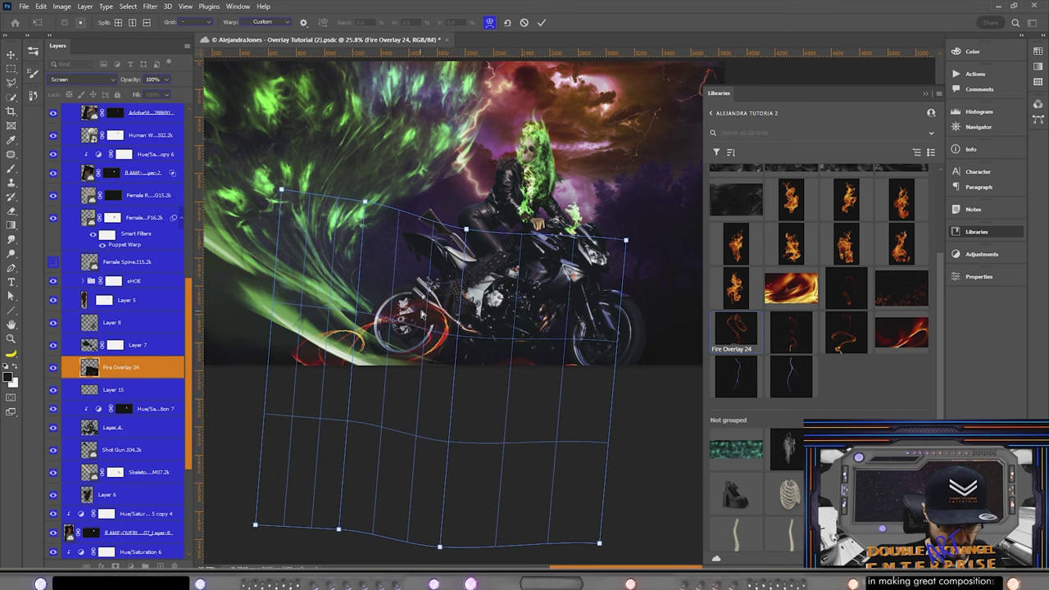
key("Return")
double_click(148, 383)
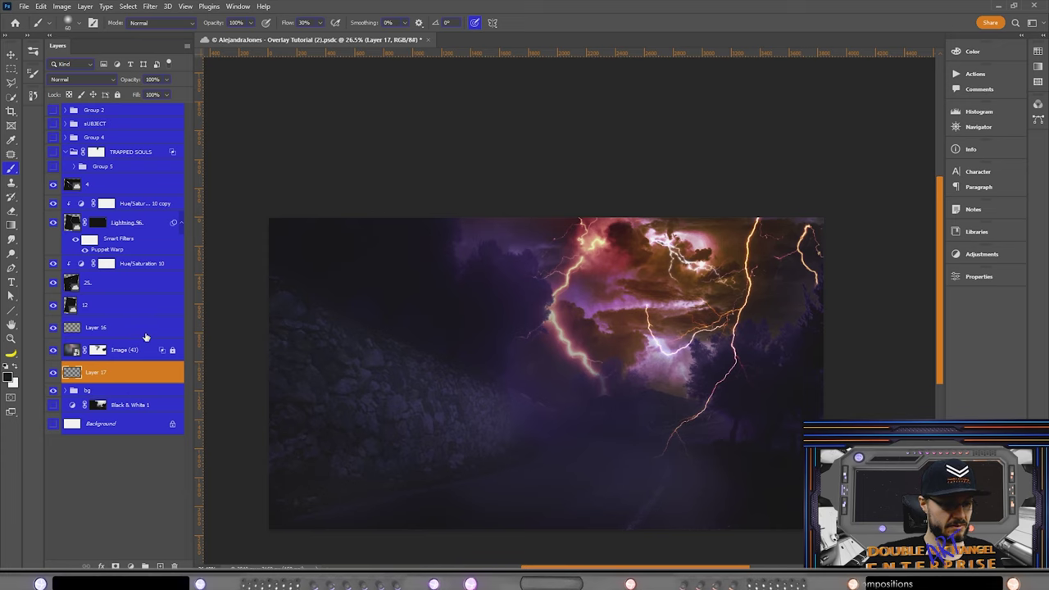
Drop Fog Overlay 175 from Libraries onto the right side, enlarge it, move it and skew its top-left corner
left_click(990, 232)
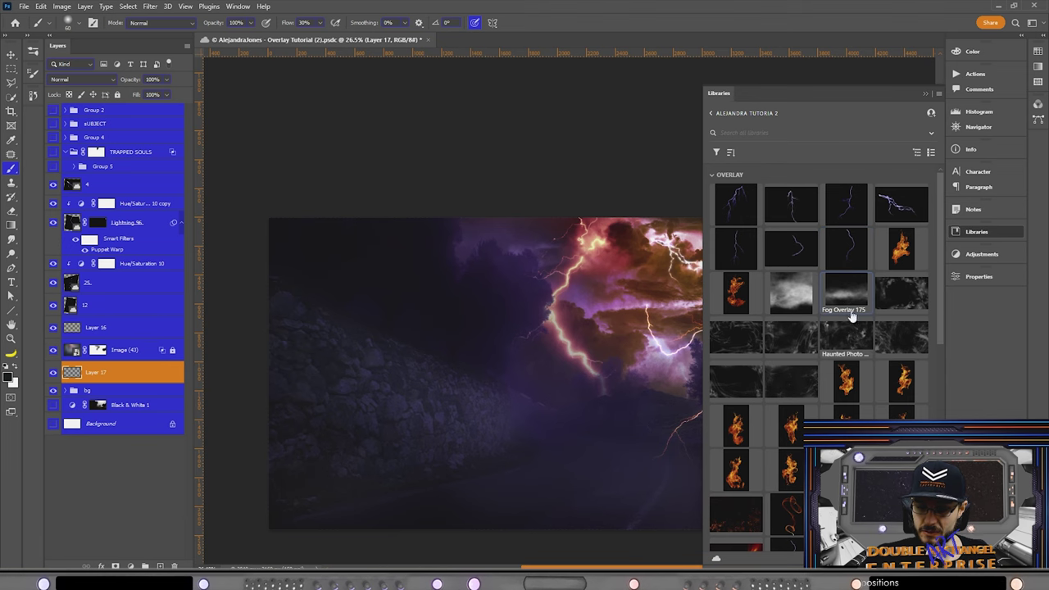
left_click_drag(854, 284, 623, 414)
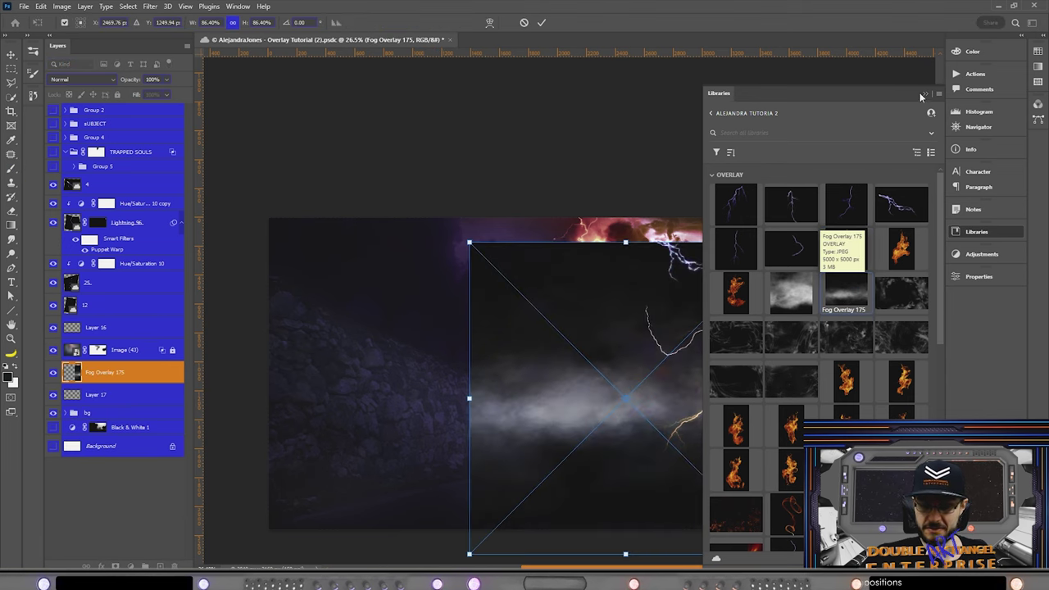
left_click(927, 96)
scroll(685, 370, "down", 3)
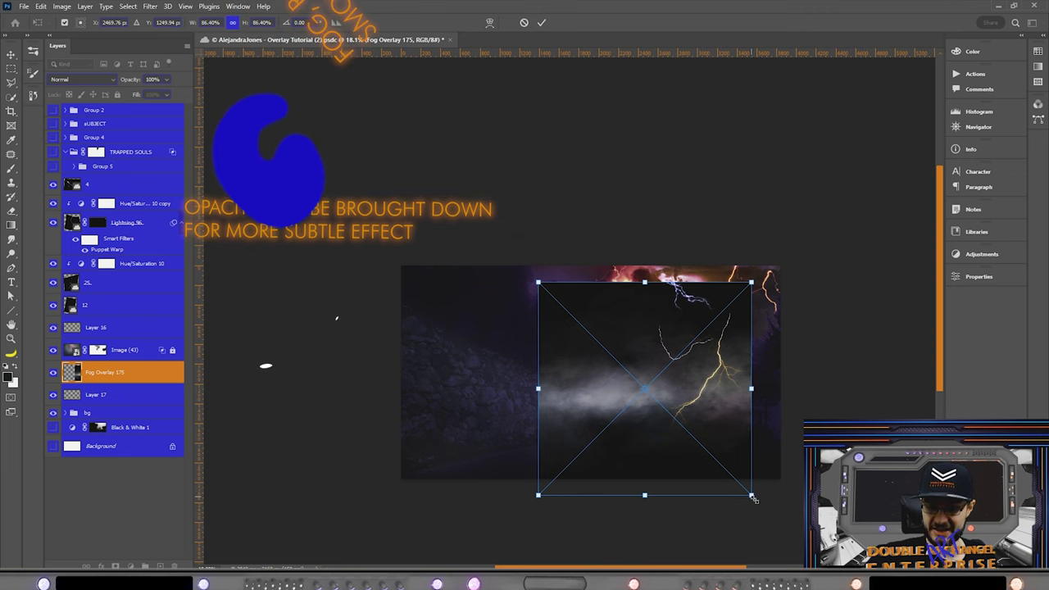
left_click_drag(752, 496, 778, 513)
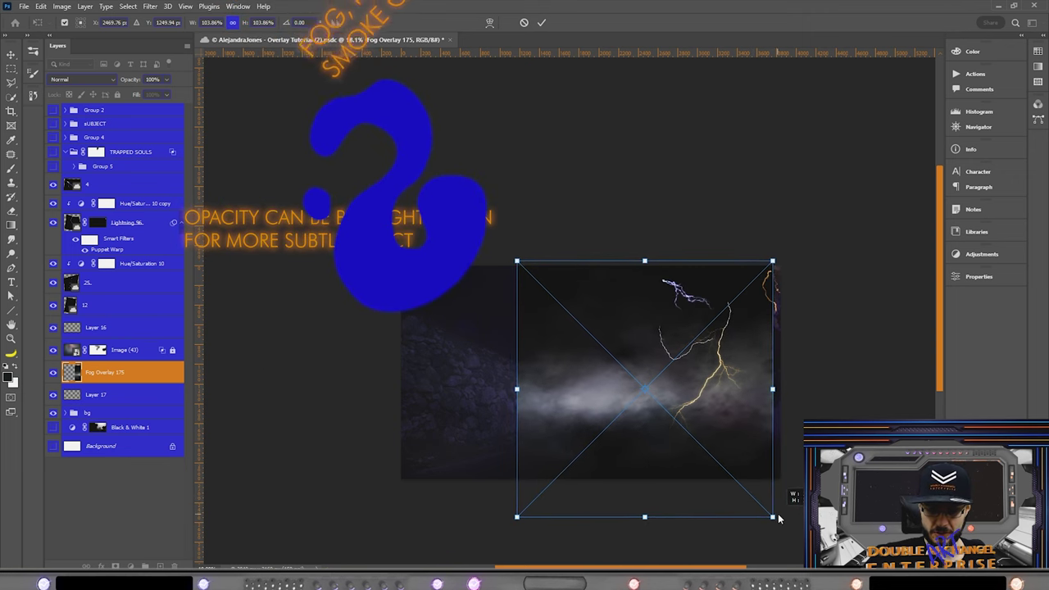
left_click_drag(706, 448, 730, 432)
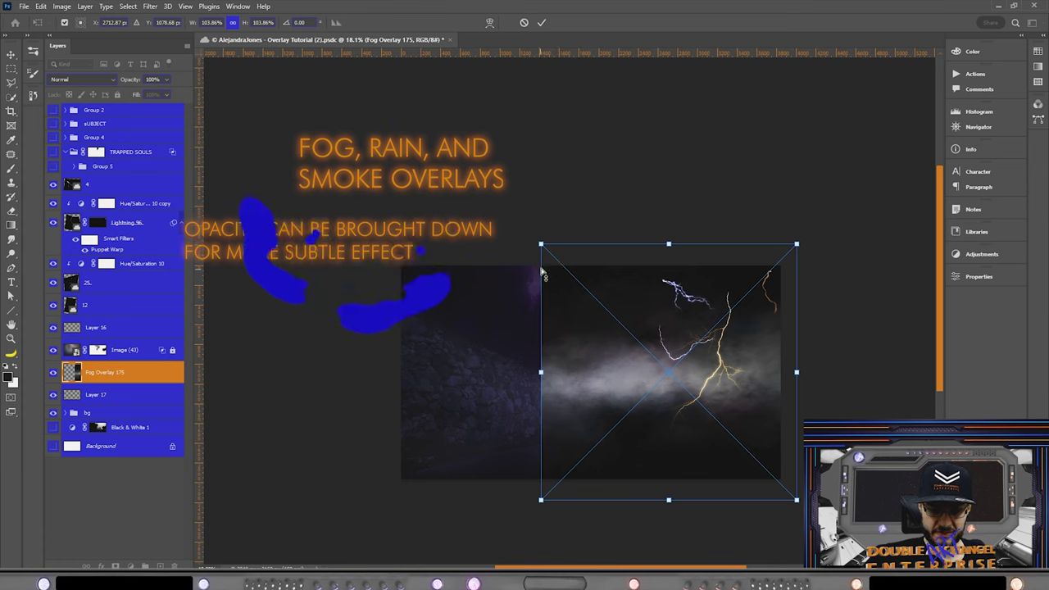
left_click_drag(541, 245, 542, 276)
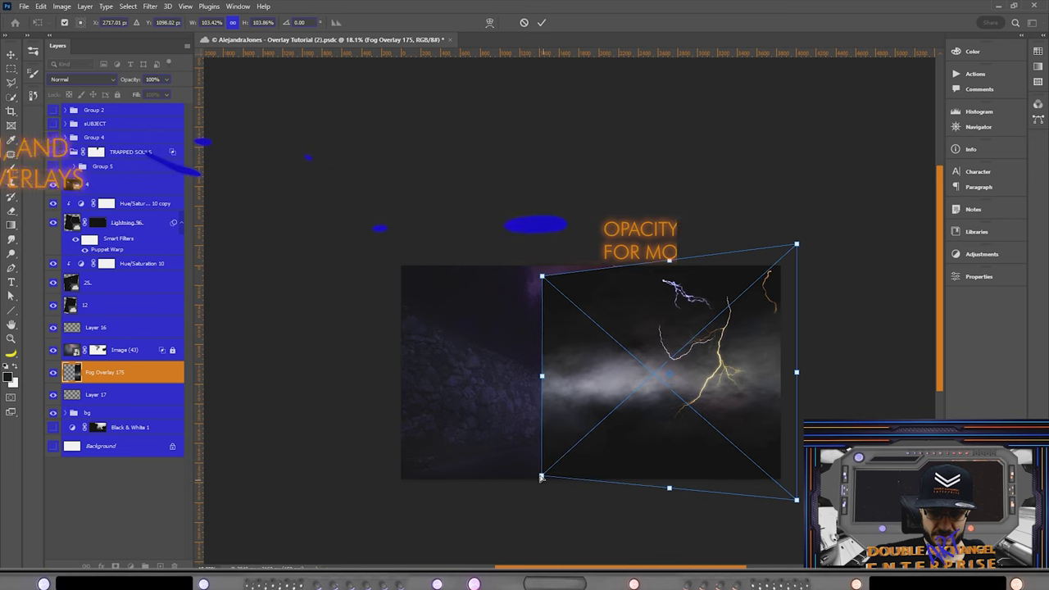
mouse_move(600, 396)
left_mouse_down()
mouse_move(664, 412)
mouse_move(684, 398)
mouse_move(592, 397)
left_mouse_up()
Set Fog Overlay 175 to Screen, nudge it down-right and apply the transform
left_click(114, 81)
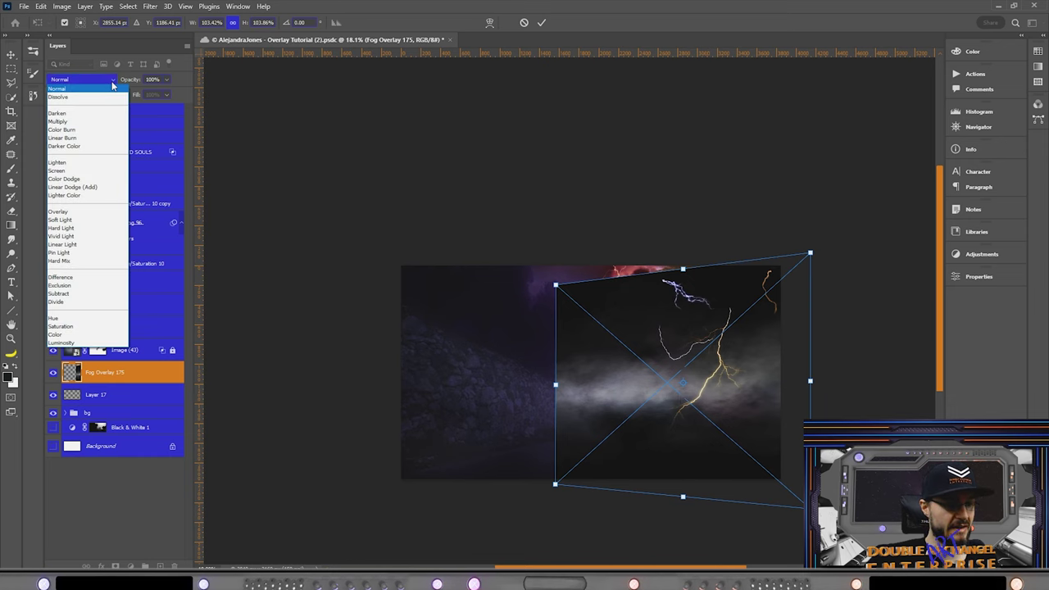
left_click(93, 172)
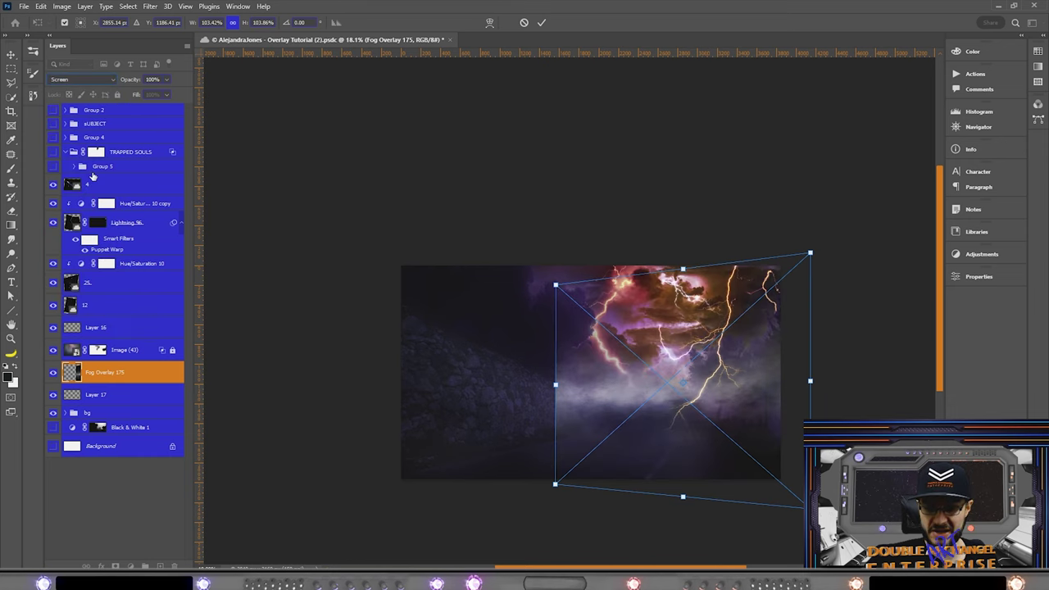
left_click_drag(649, 399, 665, 415)
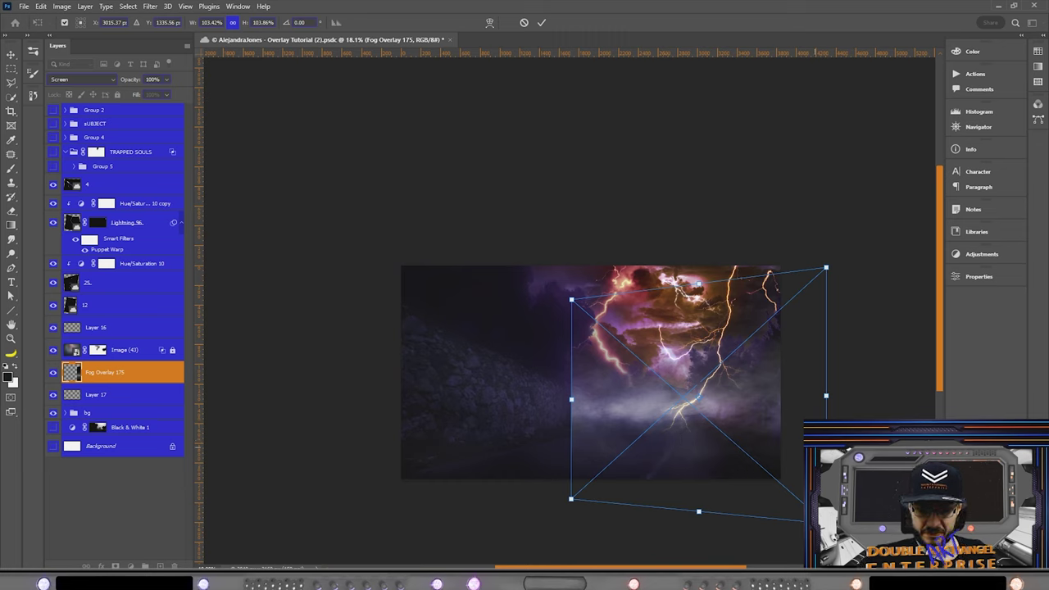
left_click(544, 24)
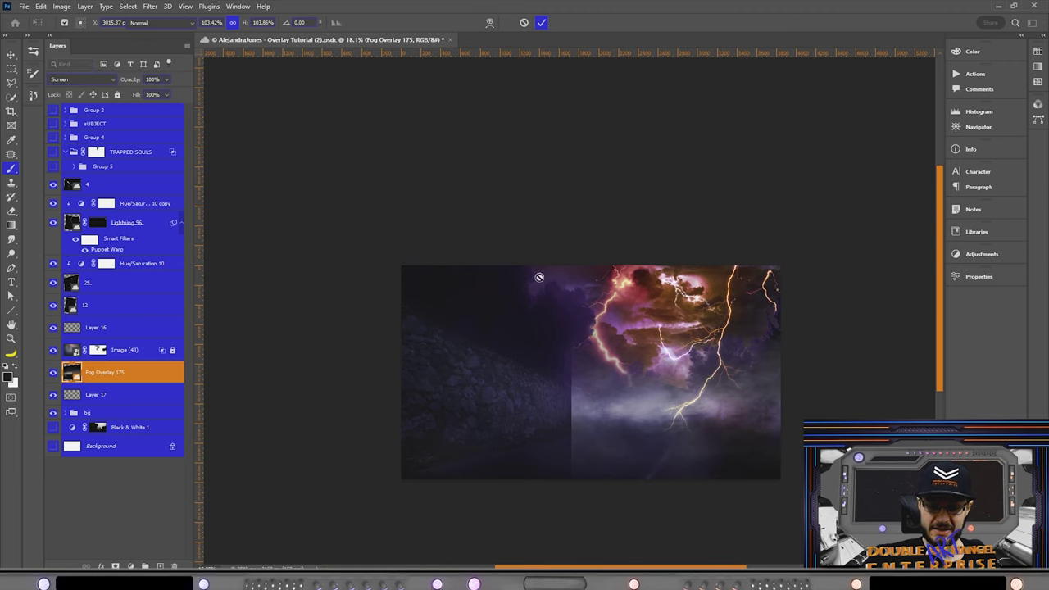
Add a layer mask and brush it with a ~400 px brush to leave a soft fog band at lower right
key("b")
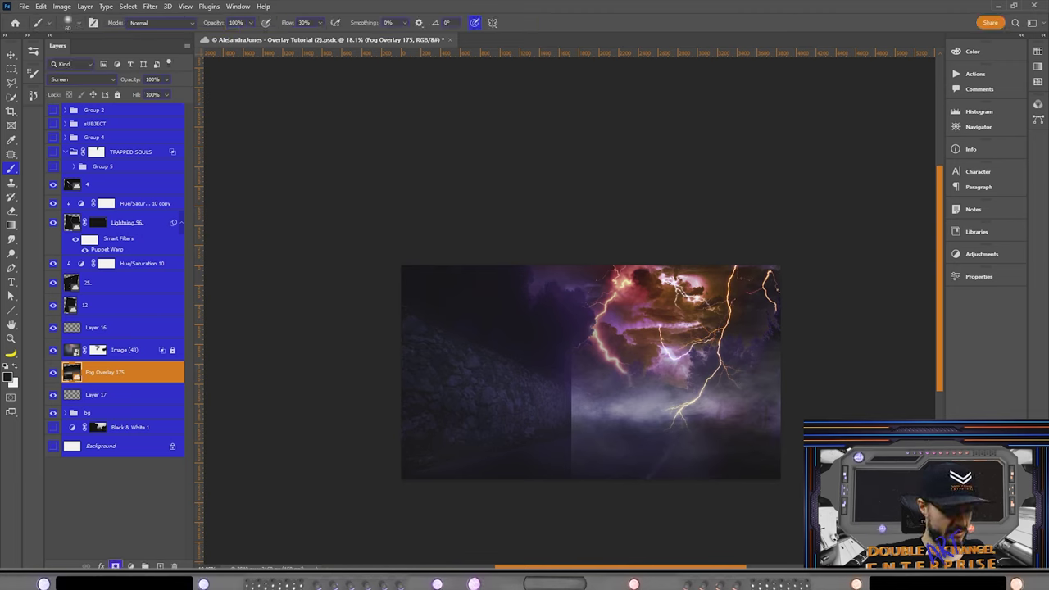
left_click(116, 566)
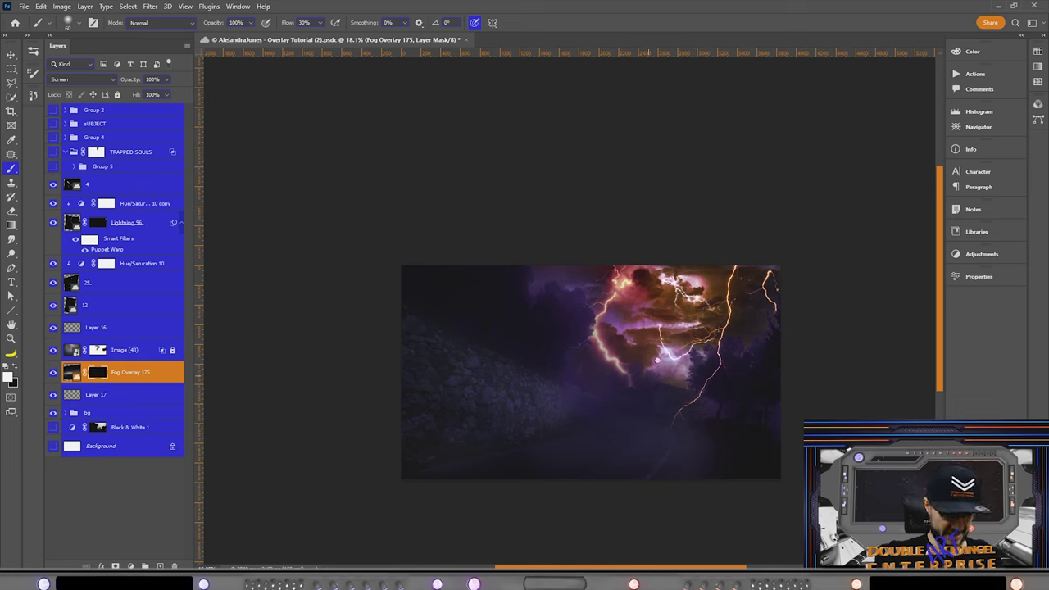
key("bracketright")
key("bracketright")
key("bracketright")
key("bracketright")
key("bracketright")
key("bracketright")
key("bracketright")
key("bracketright")
key("bracketright")
key("bracketright")
key("bracketright")
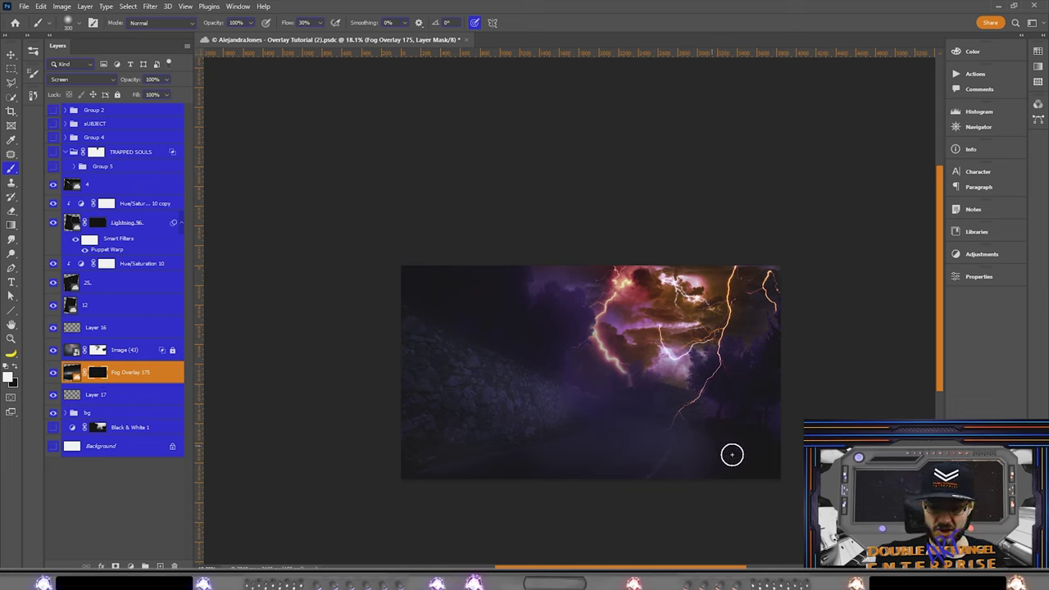
mouse_move(749, 418)
left_mouse_down()
mouse_move(678, 414)
mouse_move(598, 413)
mouse_move(610, 408)
mouse_move(622, 415)
mouse_move(586, 427)
mouse_move(672, 426)
mouse_move(635, 414)
mouse_move(600, 431)
mouse_move(618, 428)
mouse_move(571, 422)
mouse_move(587, 444)
mouse_move(551, 420)
mouse_move(573, 395)
mouse_move(567, 418)
mouse_move(588, 447)
mouse_move(769, 427)
left_mouse_up()
key("x")
key("x")
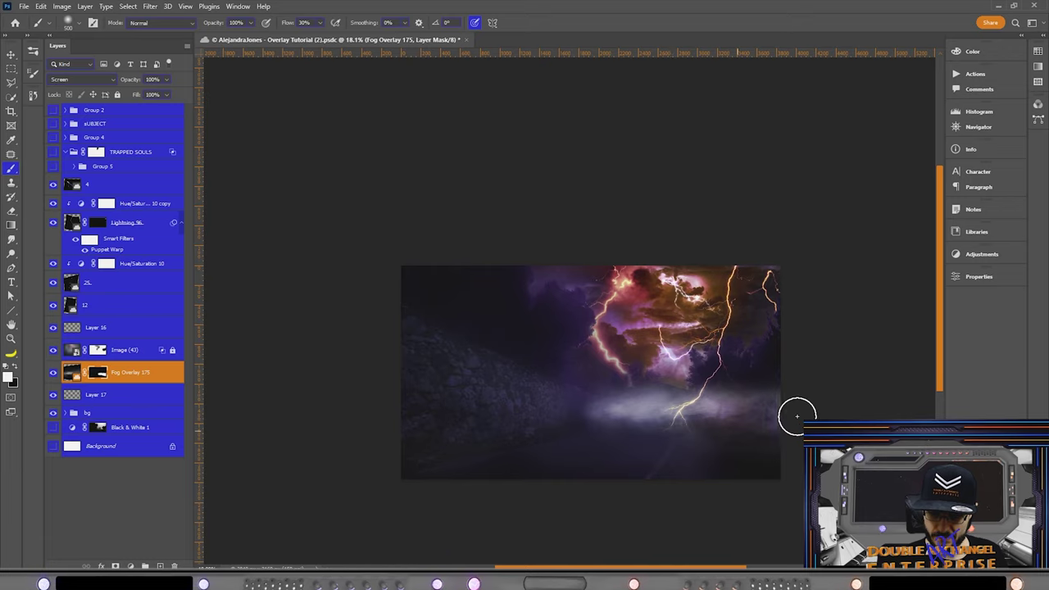
Move Haunted Photo Overlay 4 lower over the scene and apply its transform
key("x")
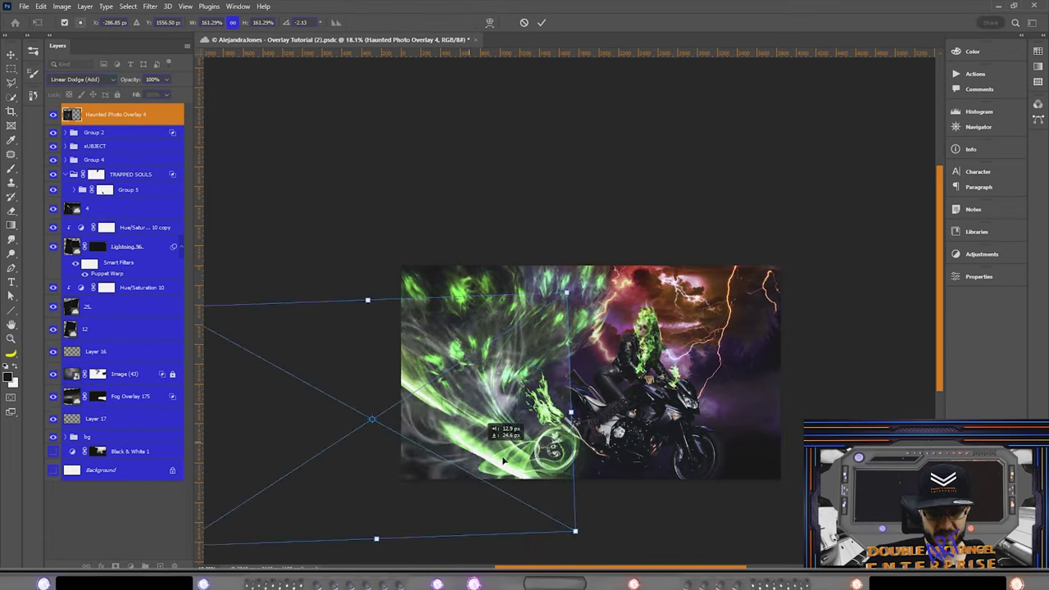
left_click_drag(698, 469, 726, 466)
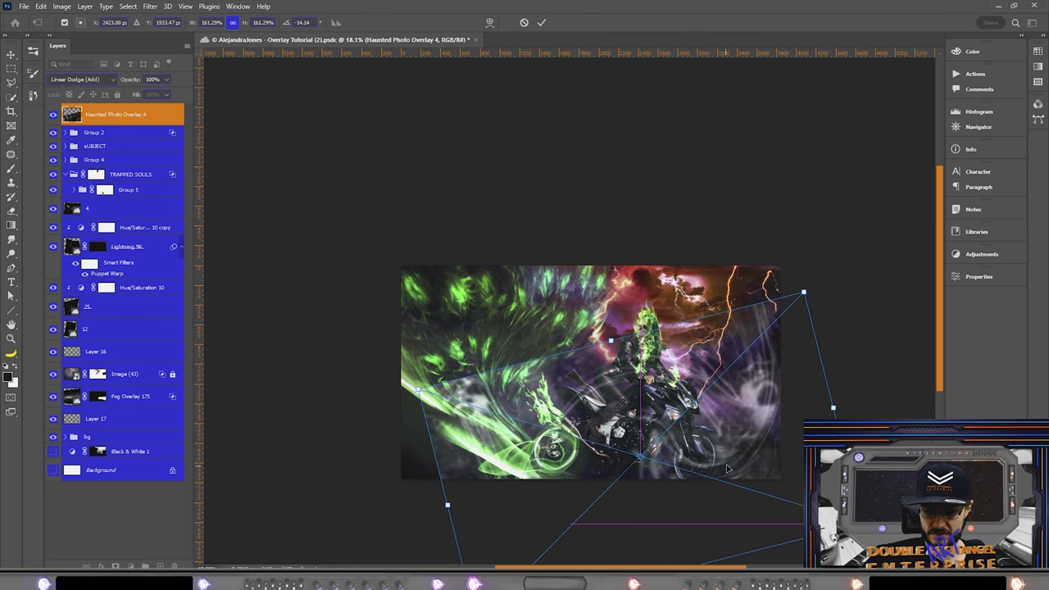
mouse_move(546, 458)
left_mouse_down()
mouse_move(549, 477)
mouse_move(547, 469)
left_mouse_up()
left_click(543, 23)
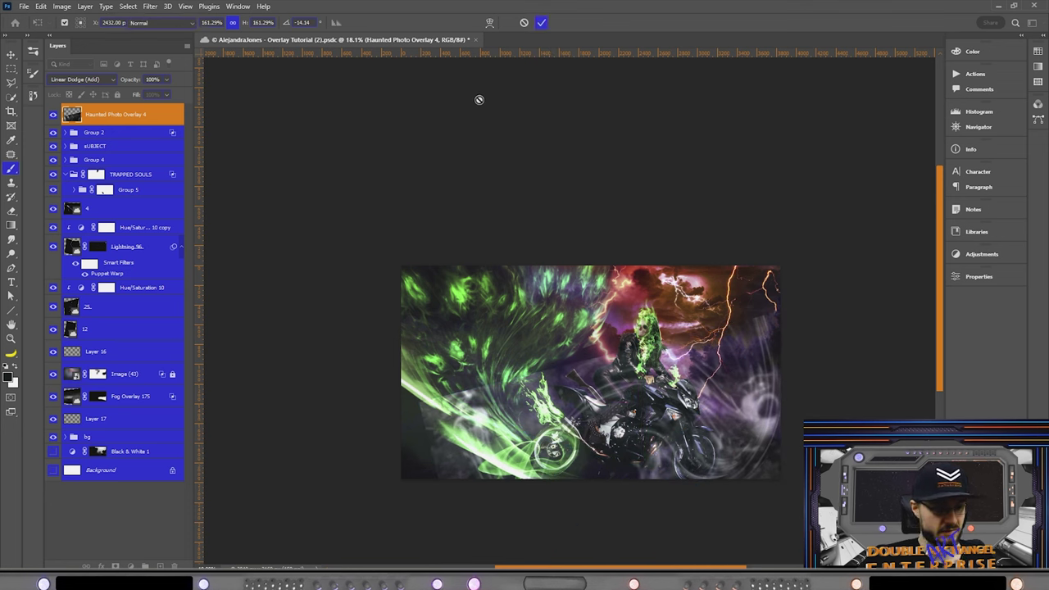
Add an inverted black mask and paint white with a ~900 px brush to reveal smoke at lower right
key("b")
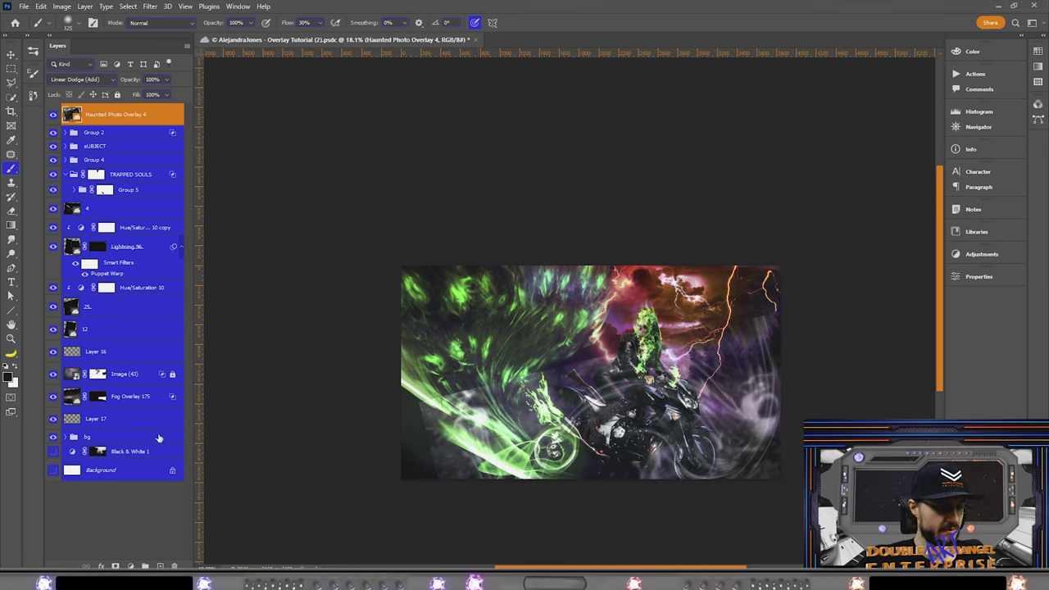
key("ctrl+shift+m")
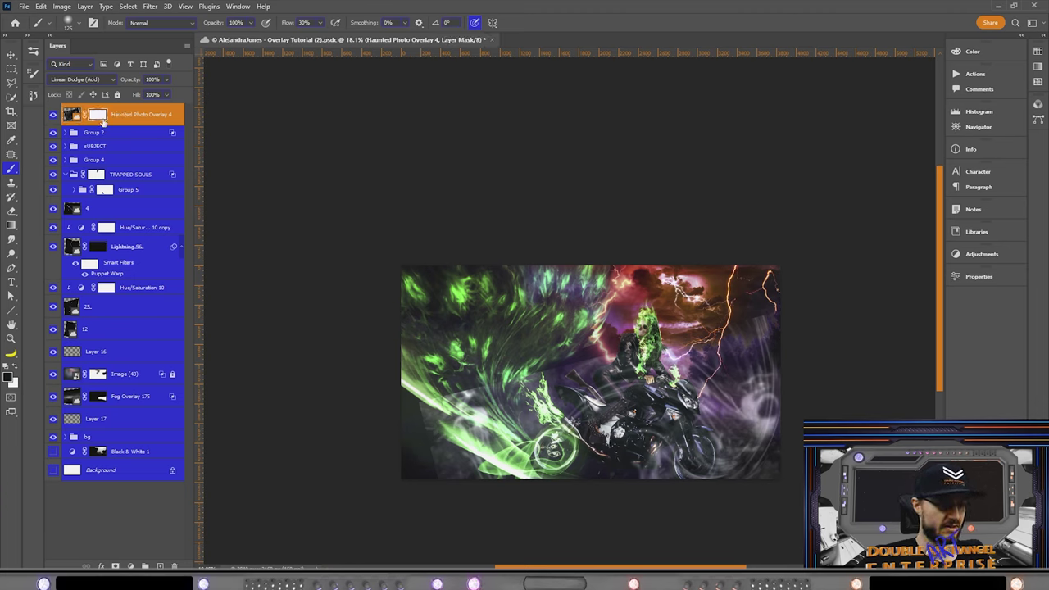
key("ctrl+i")
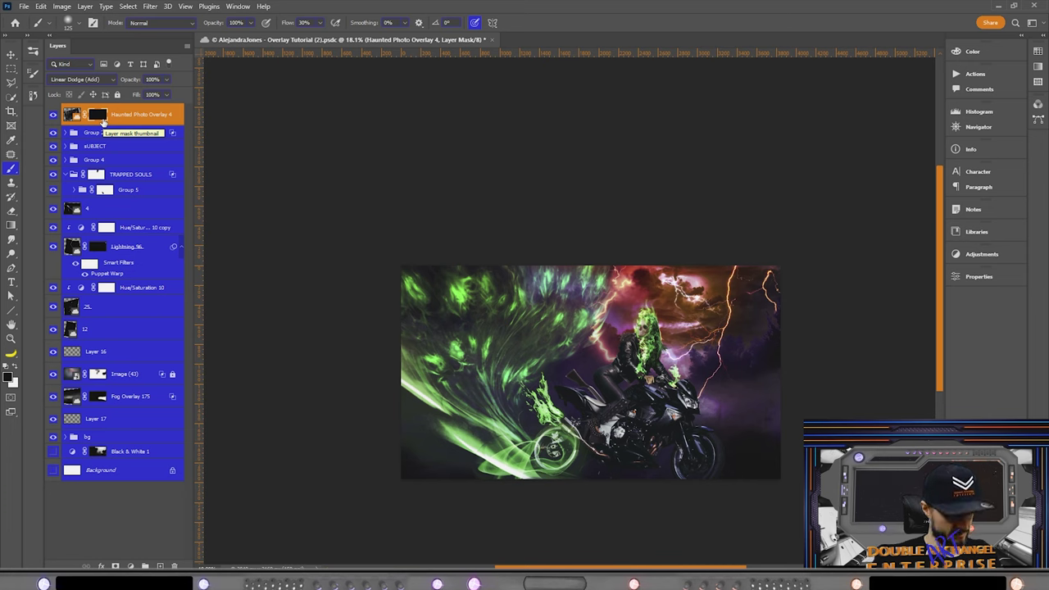
key("x")
key("bracketright")
key("bracketright")
key("bracketright")
key("bracketright")
key("bracketright")
key("bracketright")
key("bracketright")
key("bracketright")
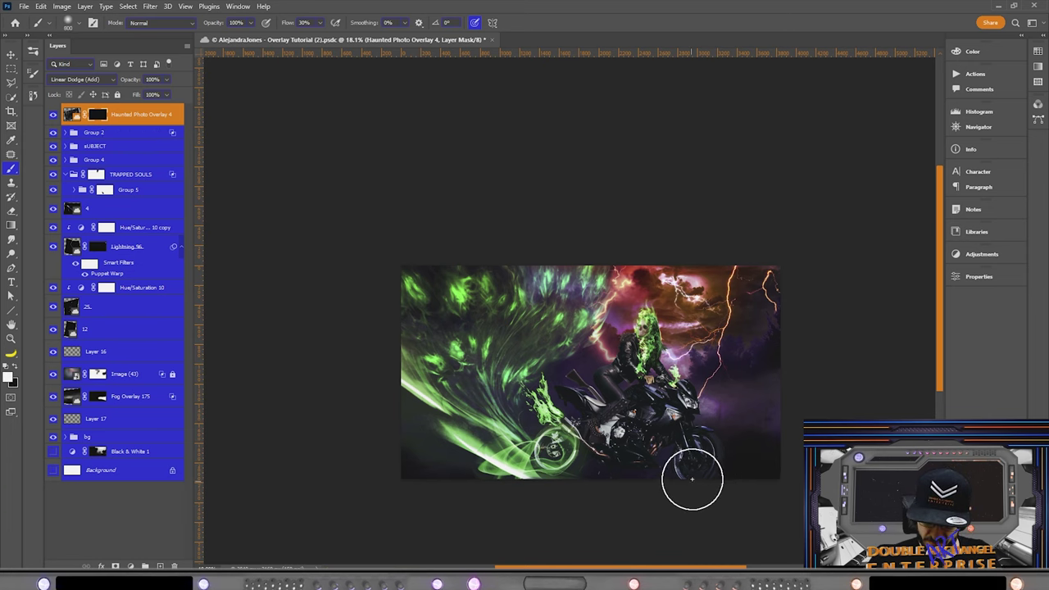
mouse_move(692, 484)
left_mouse_down()
mouse_move(749, 415)
mouse_move(752, 447)
mouse_move(737, 464)
mouse_move(759, 405)
mouse_move(719, 392)
mouse_move(738, 479)
mouse_move(737, 424)
mouse_move(766, 396)
mouse_move(719, 396)
mouse_move(716, 423)
mouse_move(749, 418)
mouse_move(722, 484)
mouse_move(713, 369)
mouse_move(747, 447)
mouse_move(733, 467)
mouse_move(759, 468)
left_mouse_up()
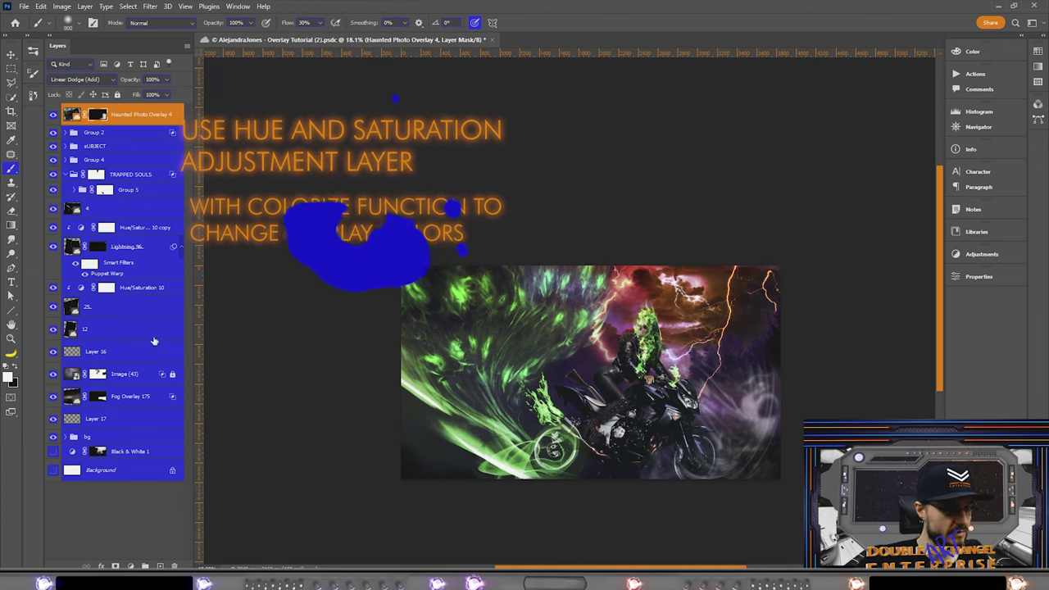
Add a Hue/Saturation adjustment layer and set its blend mode to Overlay
left_click(130, 565)
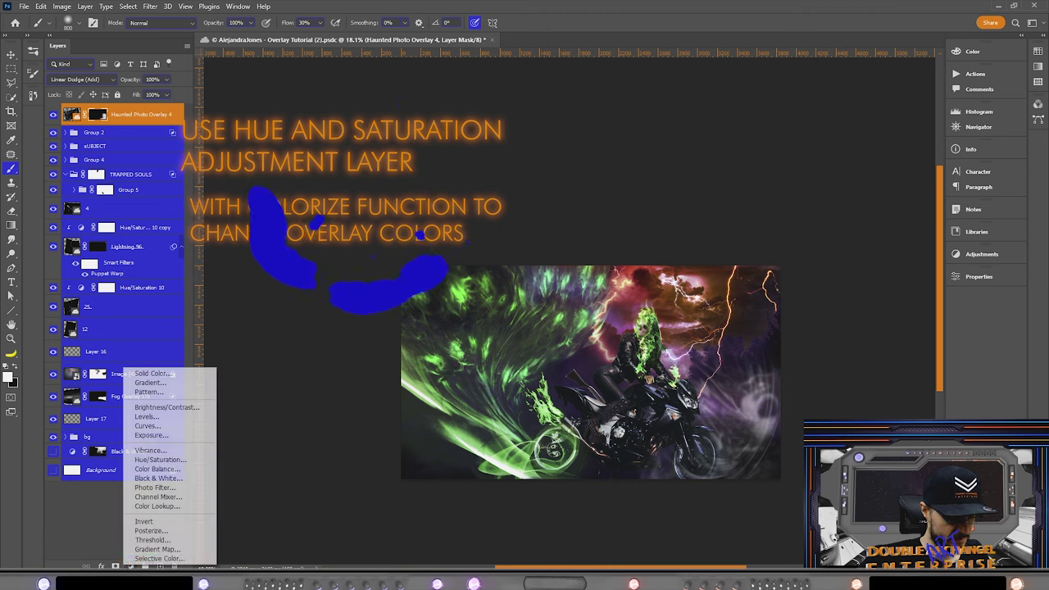
left_click(161, 459)
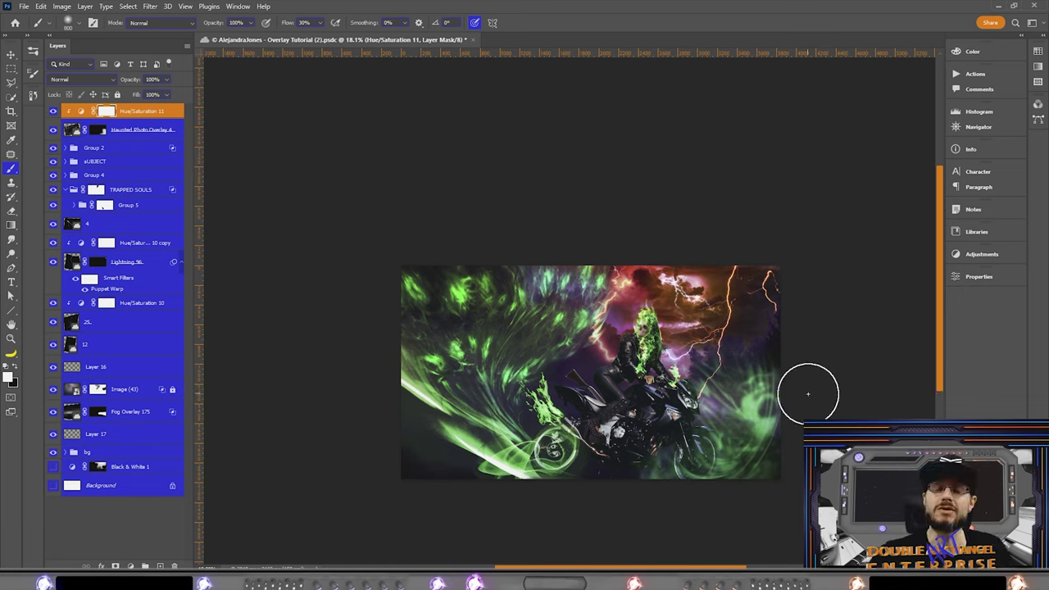
scroll(809, 414, "up", 3)
left_click(82, 78)
left_click(86, 204)
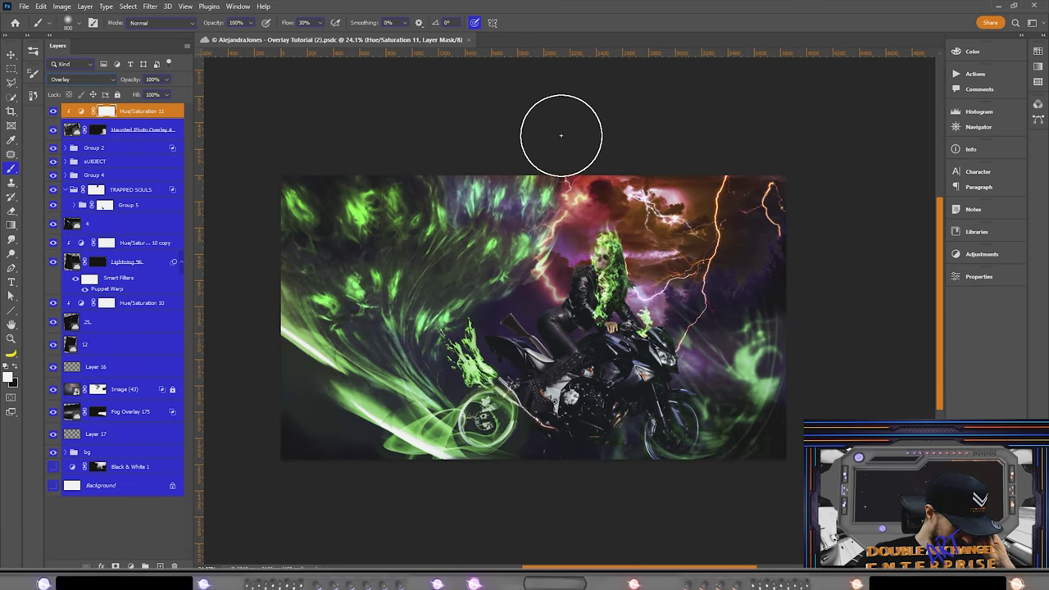
Select the TRAPPED SOULS group, start Free Transform and expand the layer groups
left_click(500, 170, "ctrl")
key("ctrl+t")
left_click(489, 22)
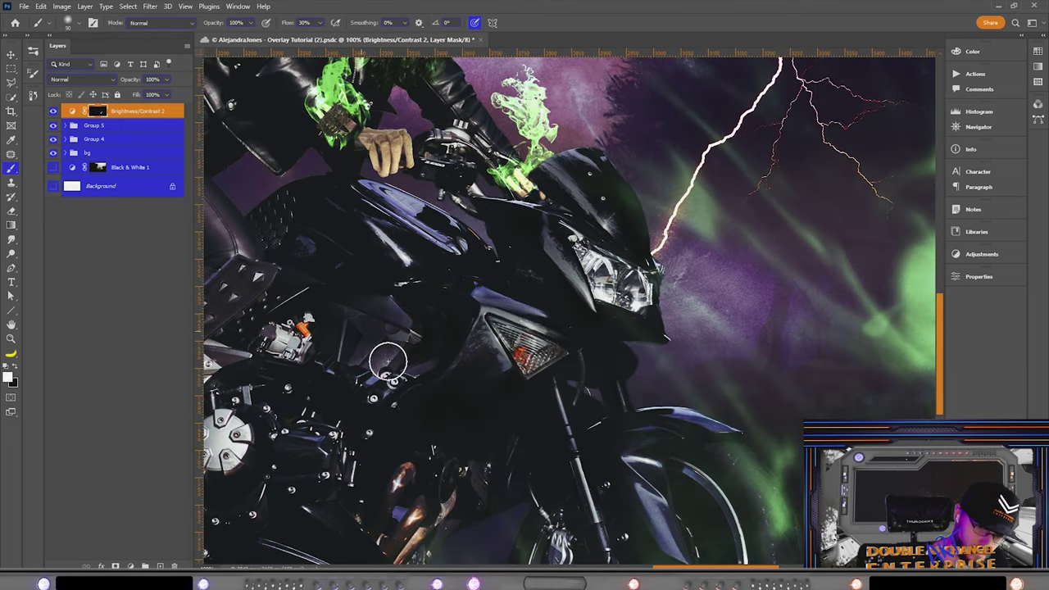
scroll(387, 363, "down", 3)
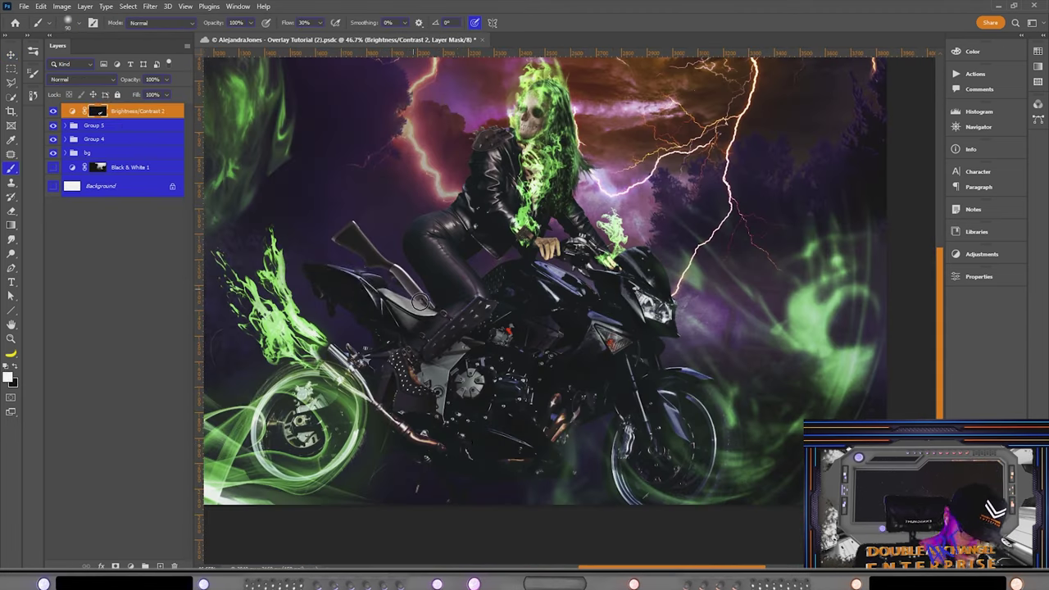
scroll(386, 266, "up", 3)
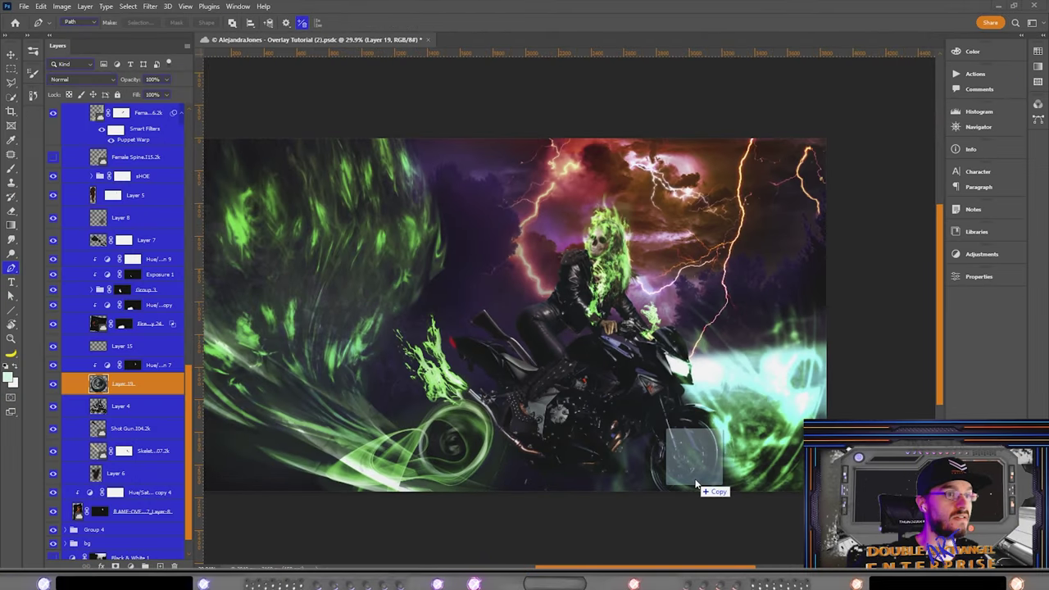
Place the smoke image into the composition, position it and flip it horizontally
left_click_drag(696, 492, 448, 464)
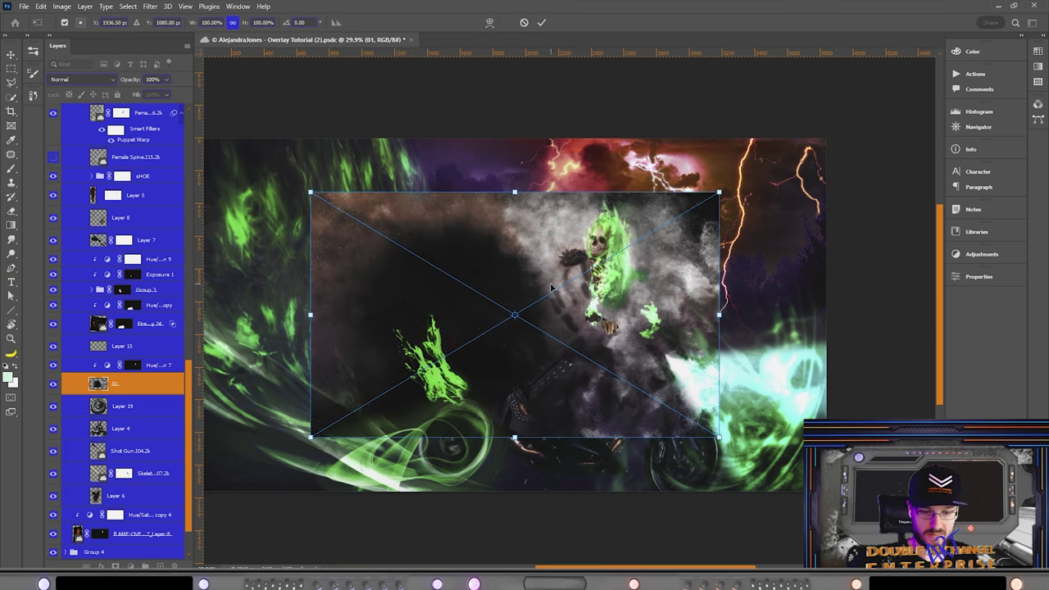
left_click_drag(552, 287, 523, 370)
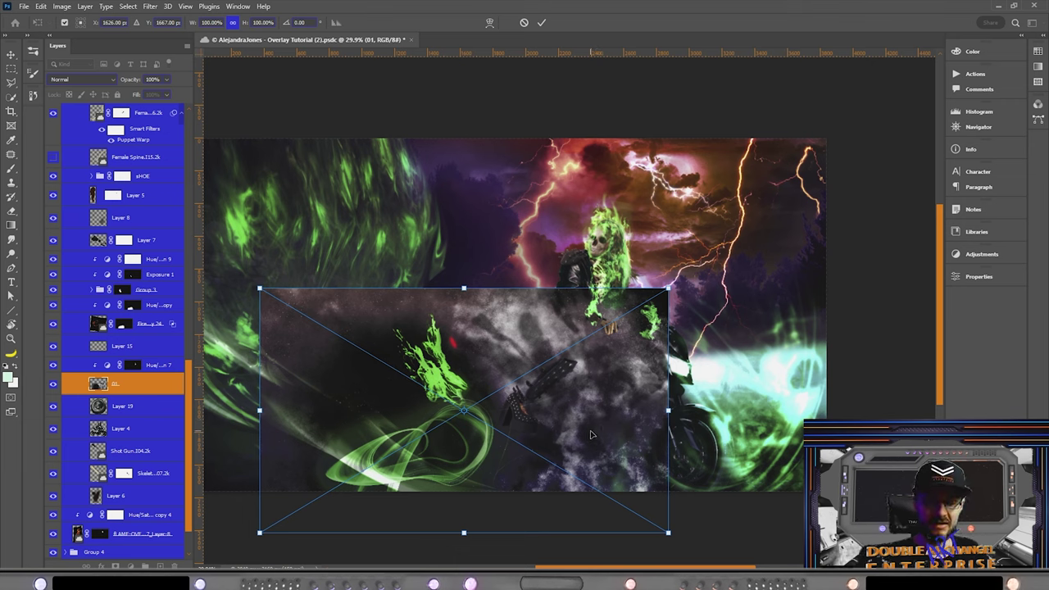
left_click_drag(548, 435, 562, 394)
right_click(588, 405)
left_click(632, 392)
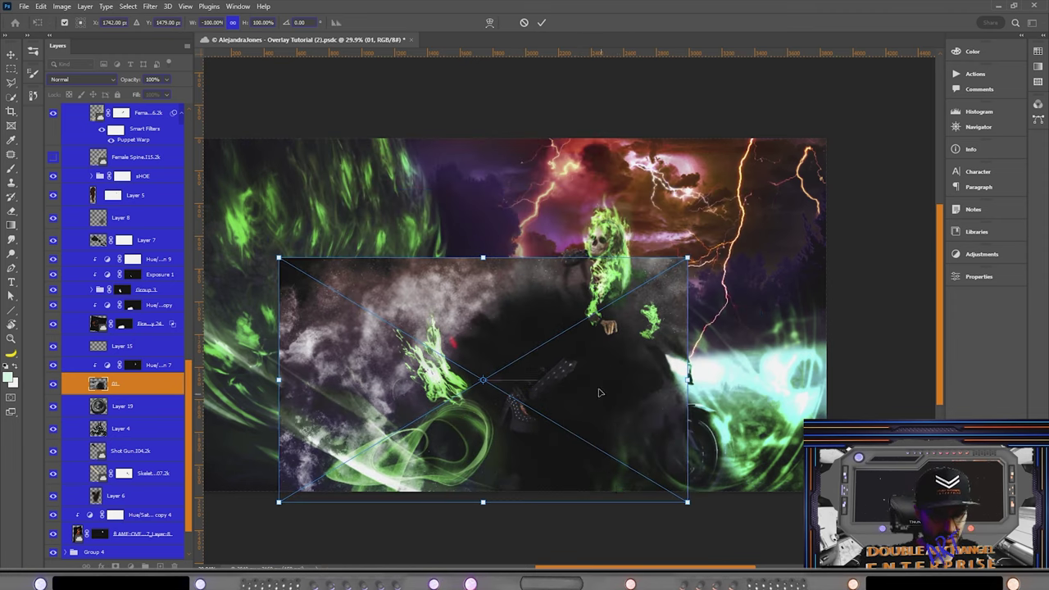
left_click(82, 80)
left_click(74, 158)
Blend the smoke layer in Screen, add a mask and paint back parts of the green swirl
left_click(111, 83)
left_click(82, 91)
double_click(147, 384)
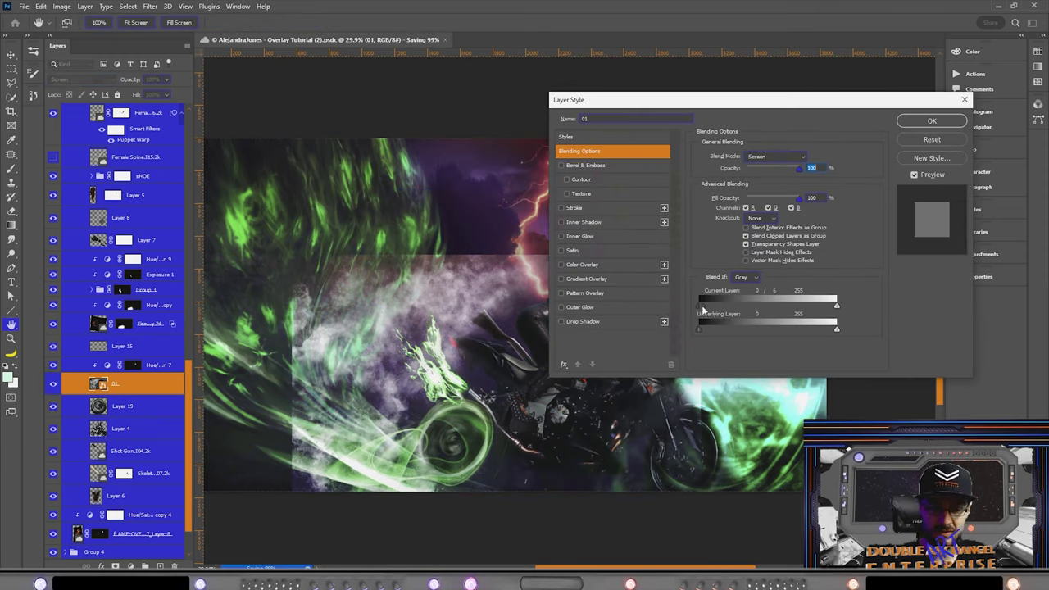
key("Escape")
key("p")
left_click(115, 566, "alt")
key("b")
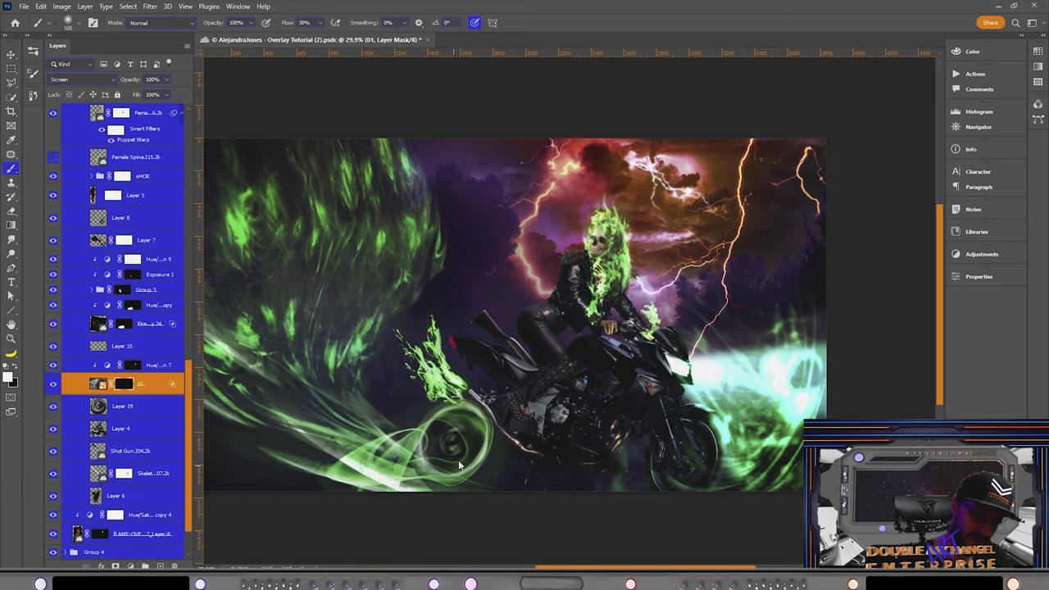
mouse_move(385, 443)
left_mouse_down()
mouse_move(369, 344)
mouse_move(517, 361)
left_mouse_up()
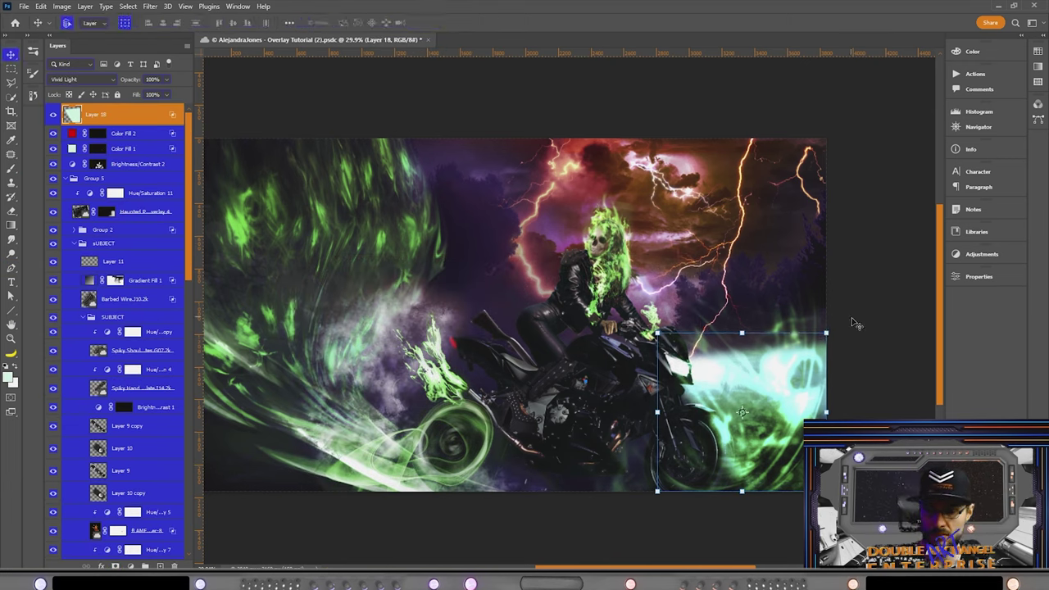
Place a green flame overlay from the Libraries panel around the bike's rear
key("v")
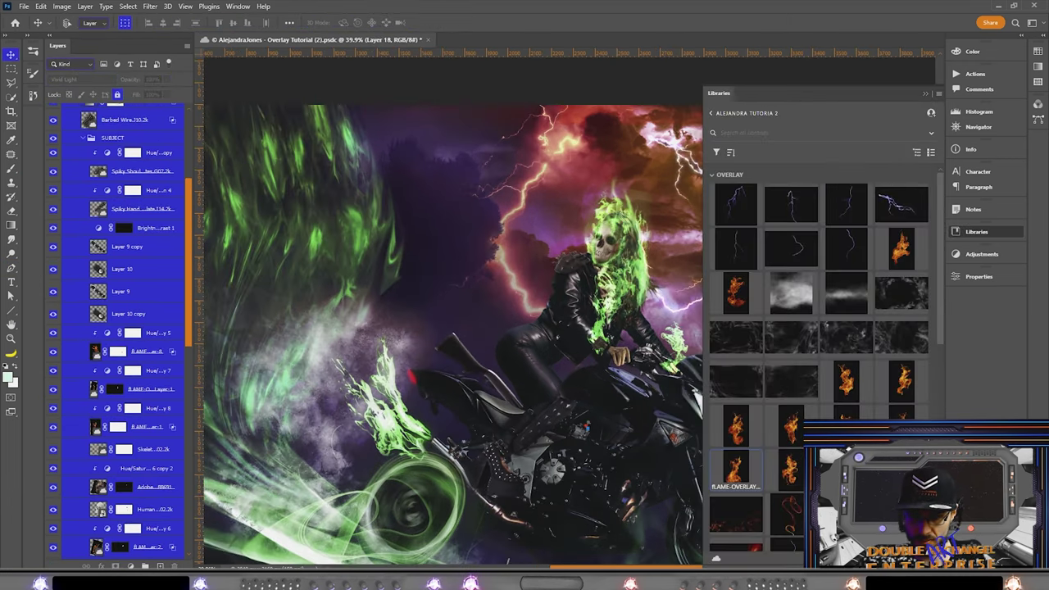
left_click_drag(735, 467, 565, 254)
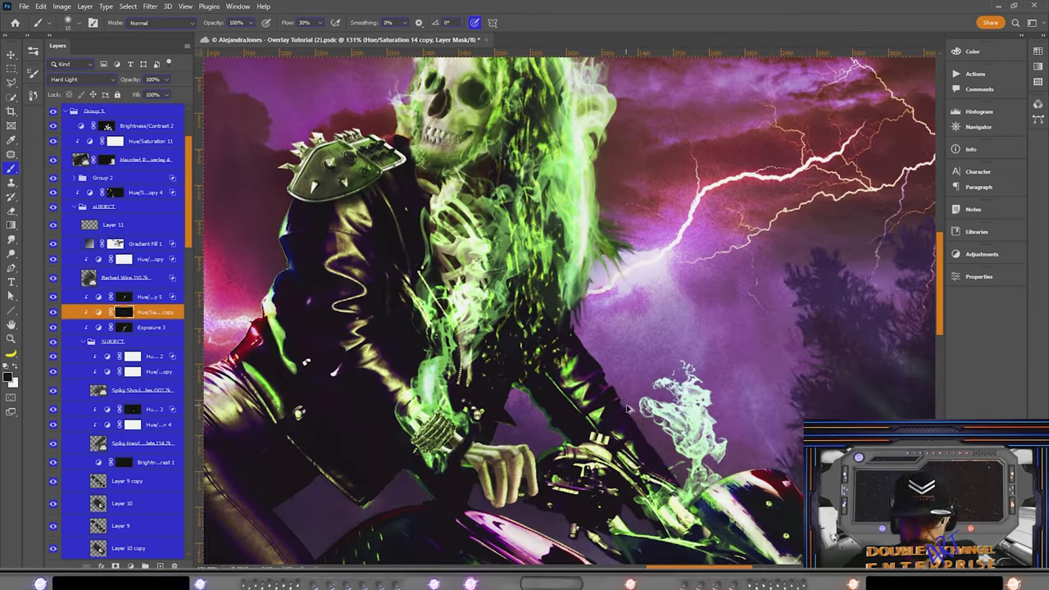
left_click(150, 320)
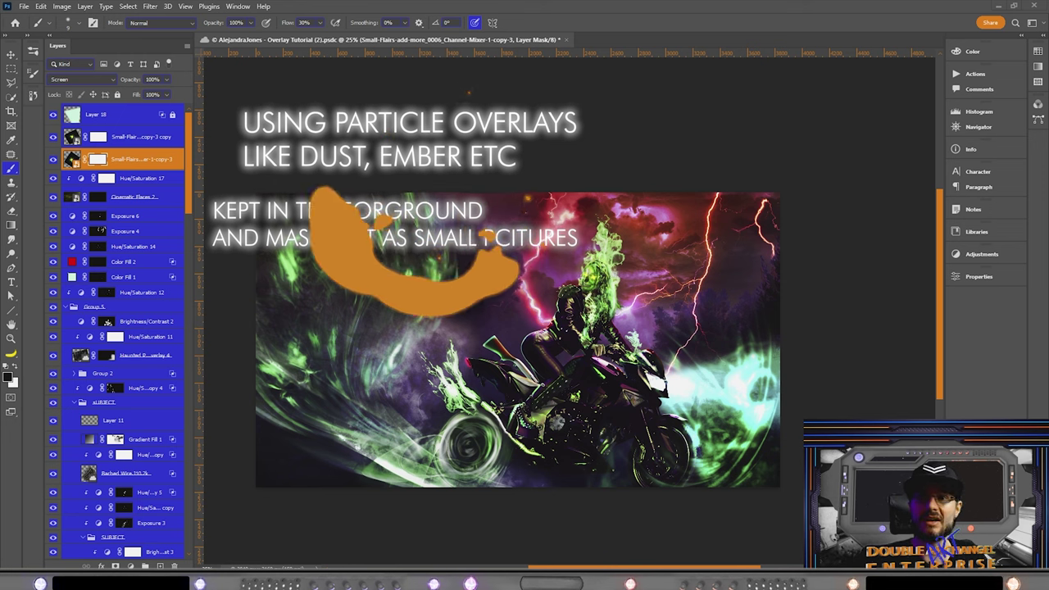
Place the dark dust-particle image, rotated about 87° and scaled to about 57%, left of the rider
left_click_drag(620, 402, 623, 403)
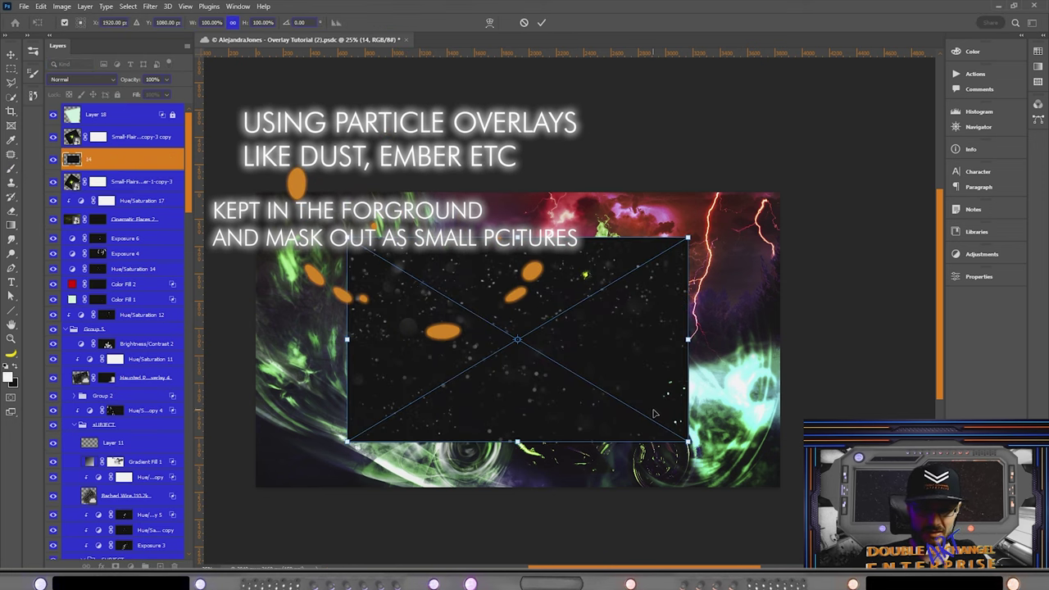
left_click_drag(686, 440, 661, 424)
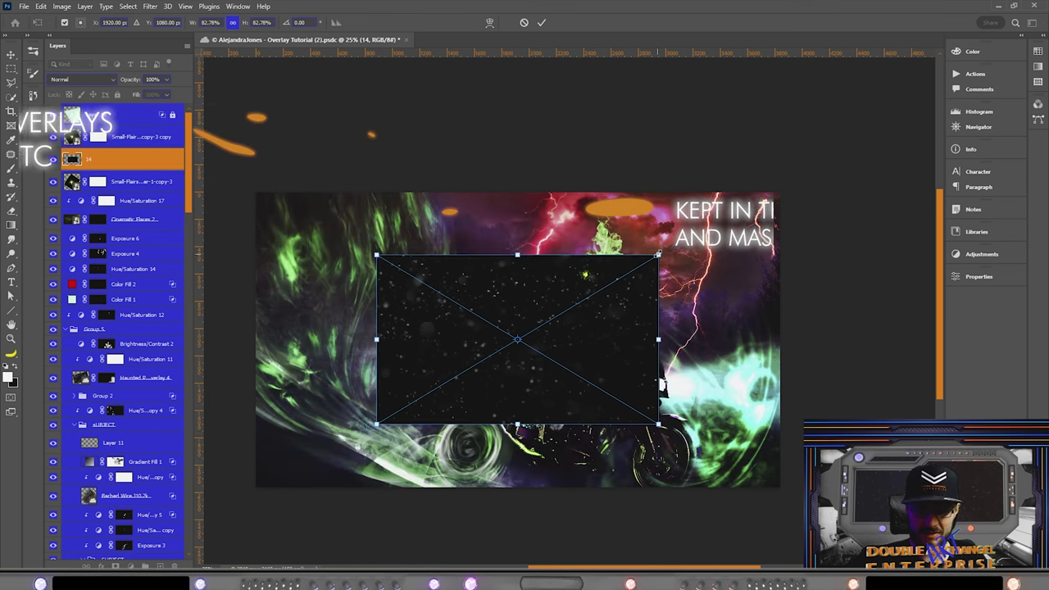
left_click_drag(669, 246, 601, 446)
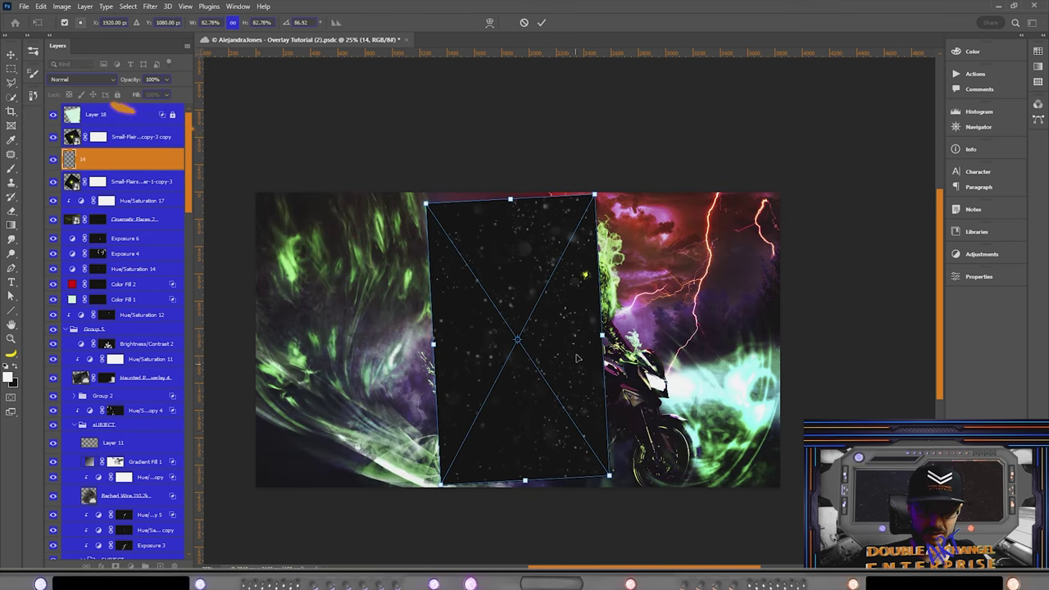
left_click_drag(574, 348, 507, 378)
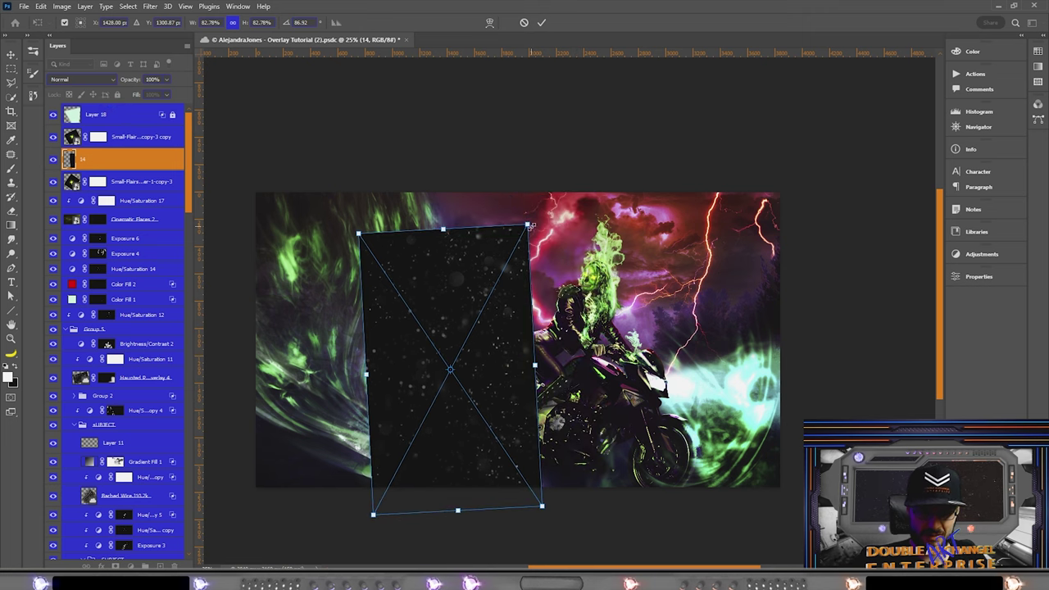
left_click_drag(530, 225, 501, 314)
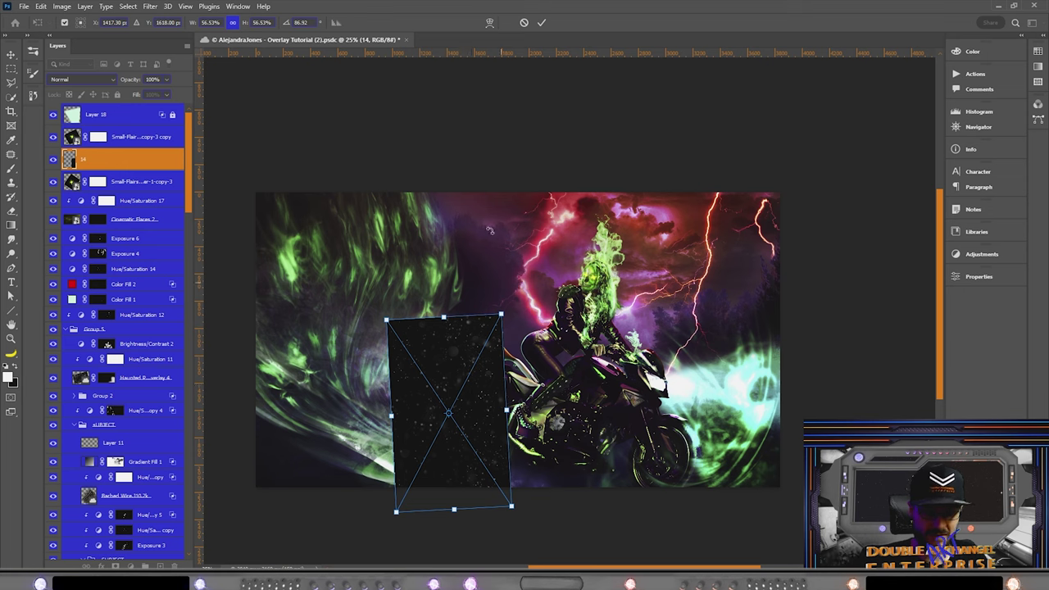
key("Return")
Add a rotated copy of the particles shrunk to about 44% right of the rider, then select both particle layers
key("b")
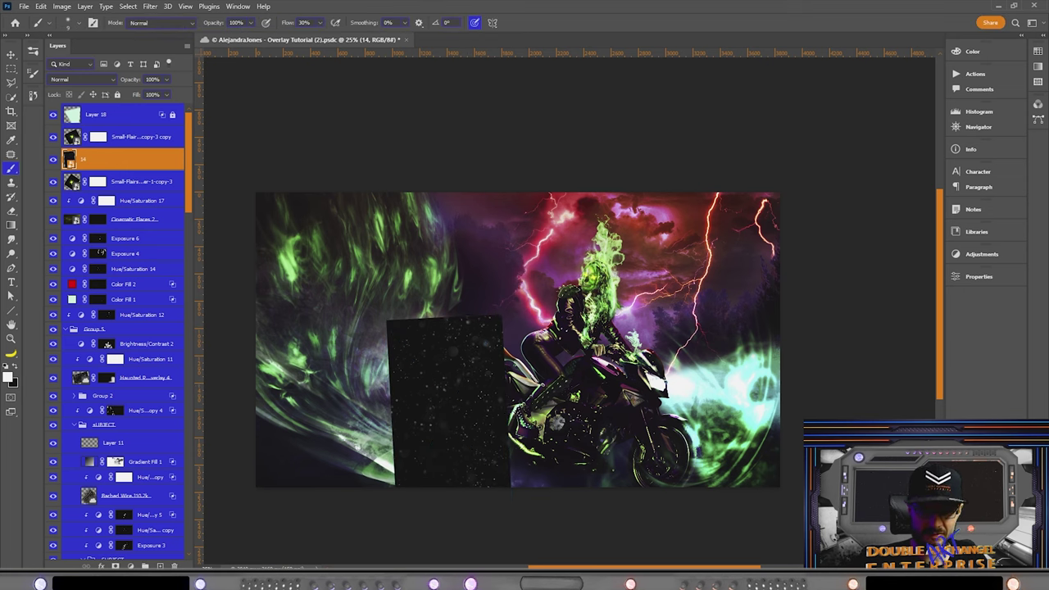
left_click(11, 54)
left_click_drag(515, 446, 716, 393)
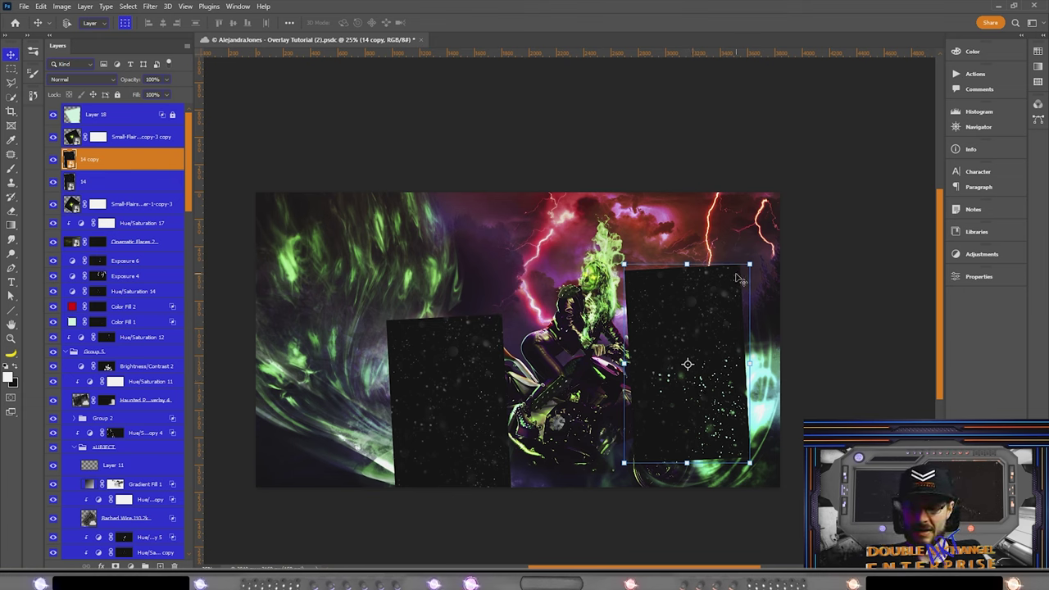
left_click_drag(752, 264, 681, 364)
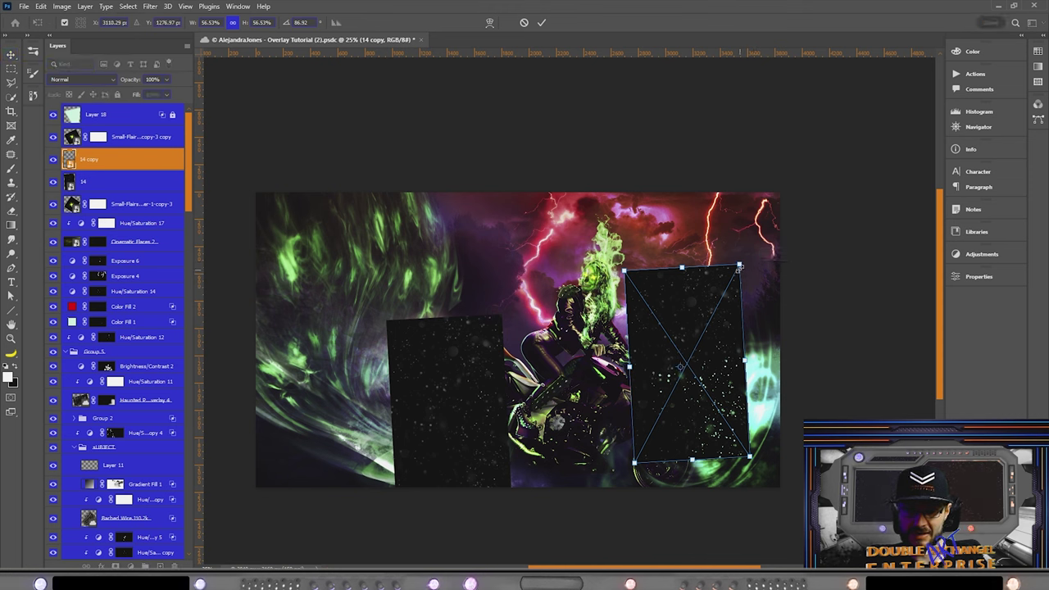
left_click_drag(744, 358, 712, 367)
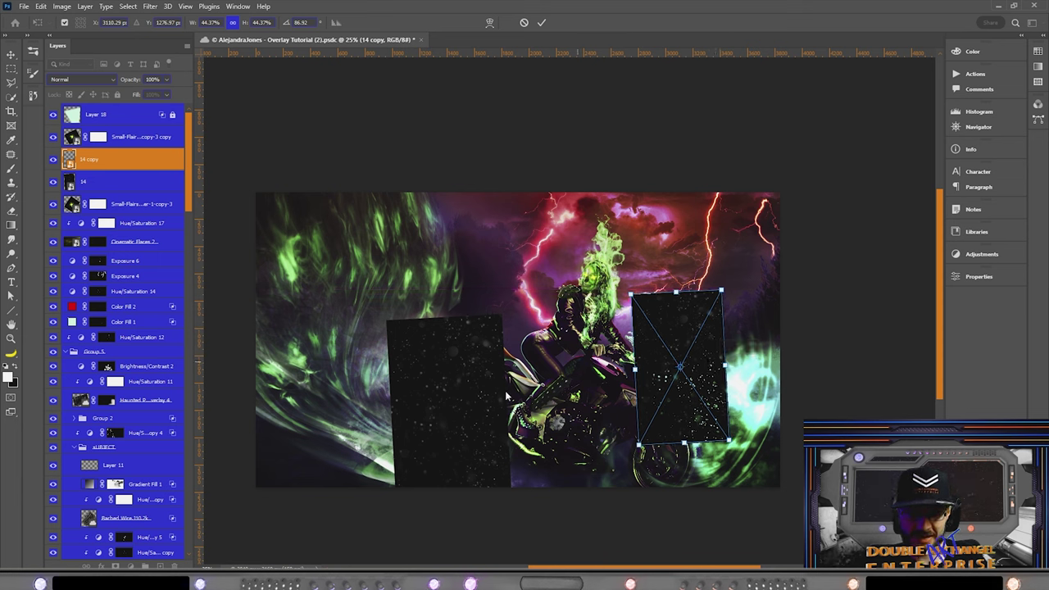
key("Return")
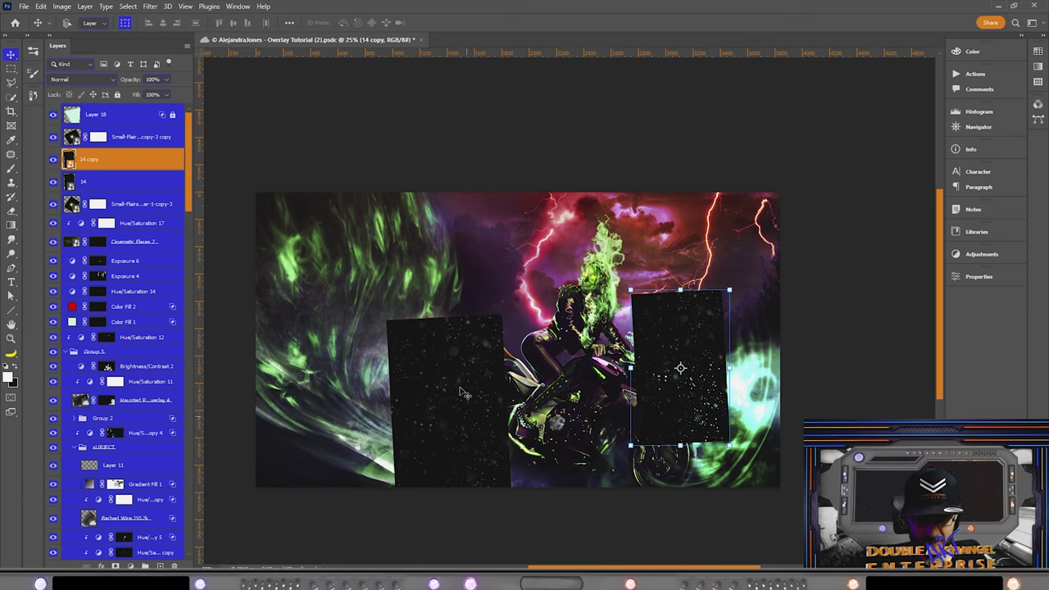
left_click(117, 184, "shift")
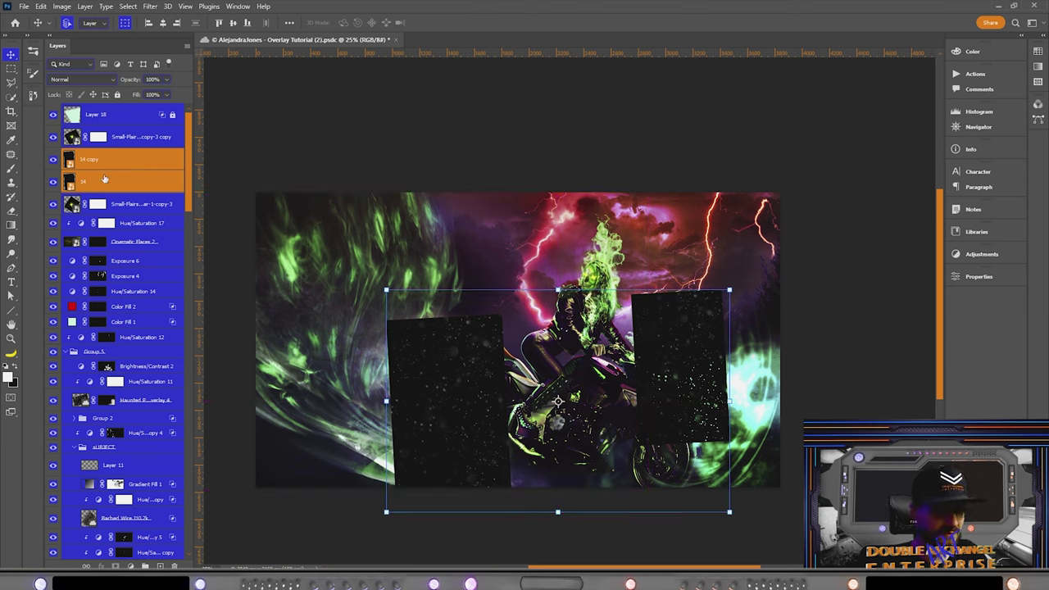
Group layers 14 and 14 copy into Group 7
key("ctrl+g")
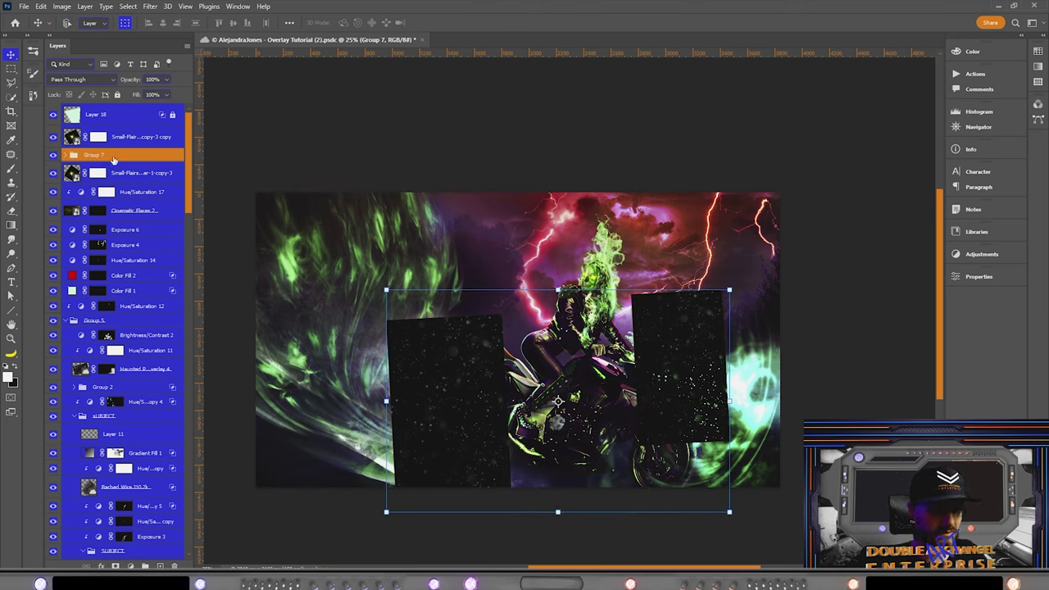
left_click(67, 155)
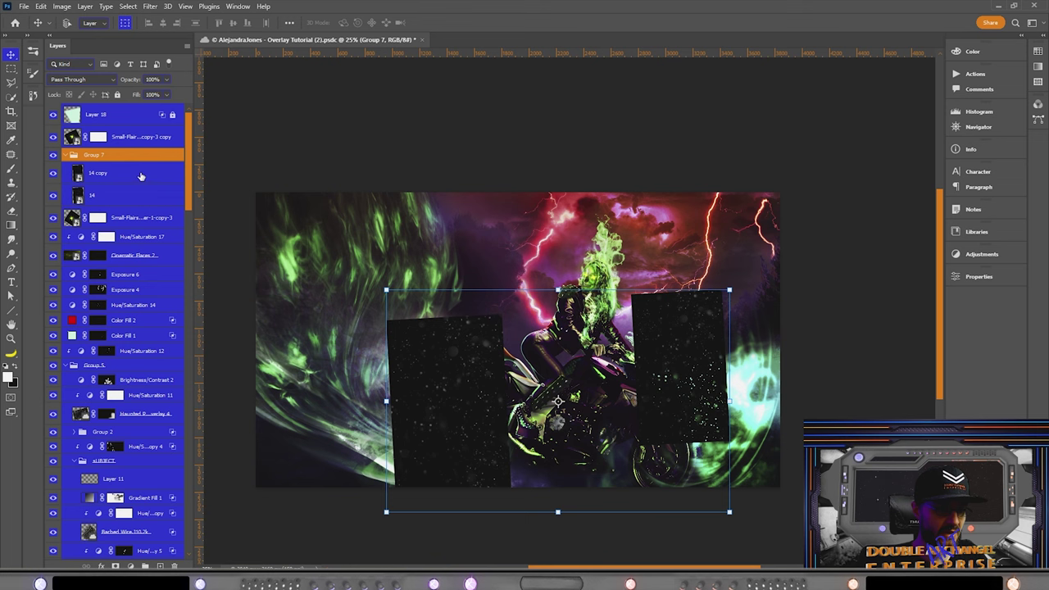
left_click(138, 178)
left_click(129, 156)
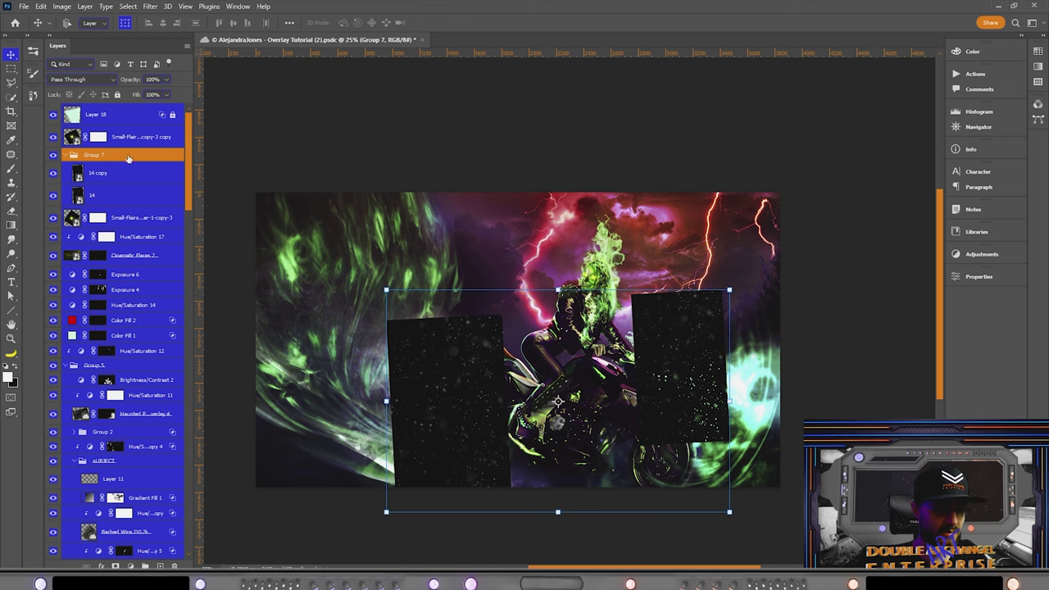
left_click(114, 178)
left_click(117, 197, "shift")
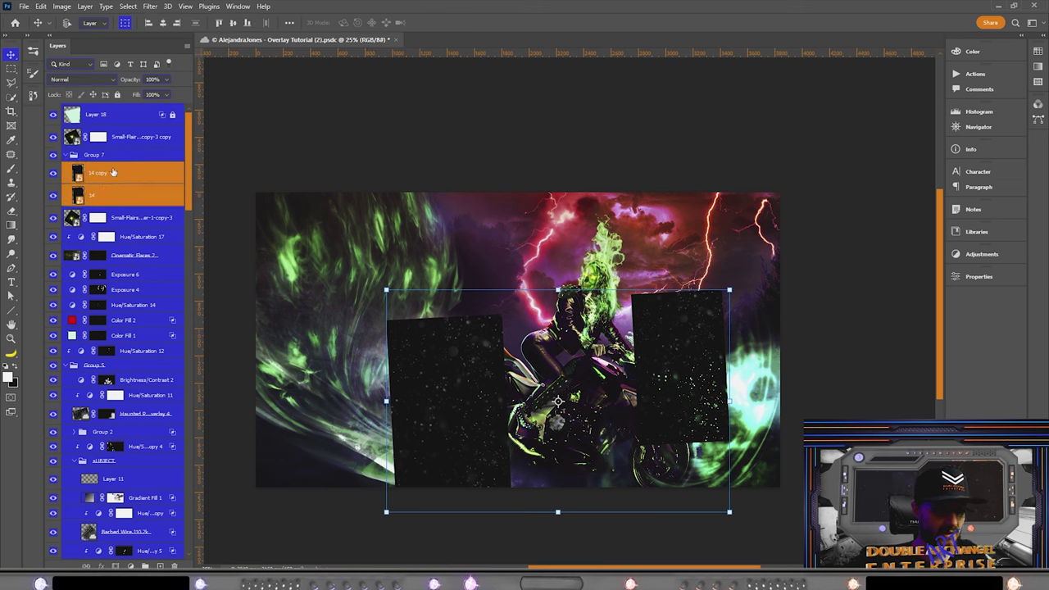
left_click(115, 158)
Set Group 7's blend mode to Screen and add a layer mask for brushing
left_click(108, 80)
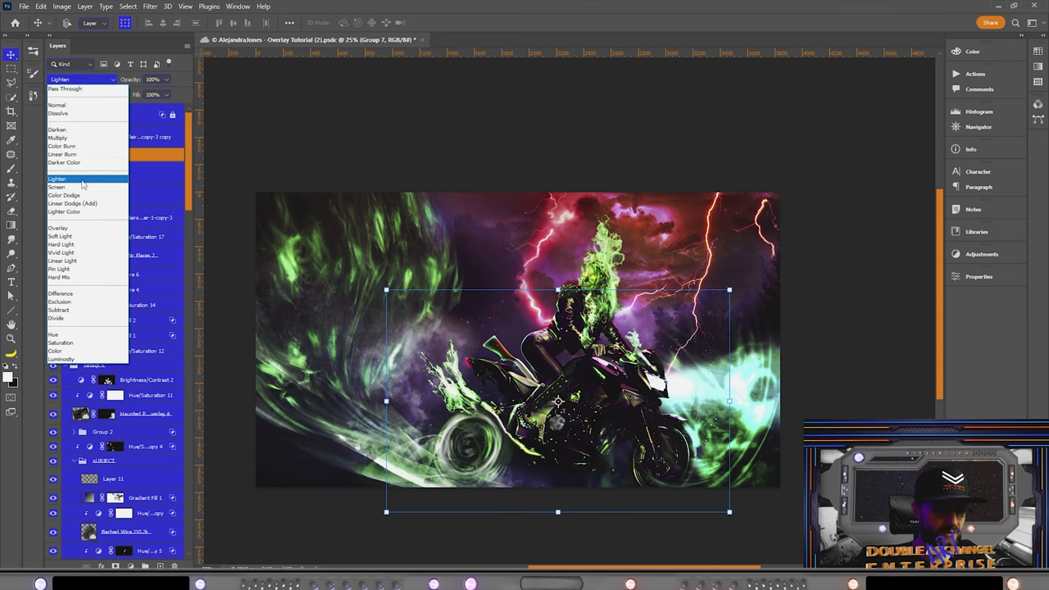
left_click(83, 188)
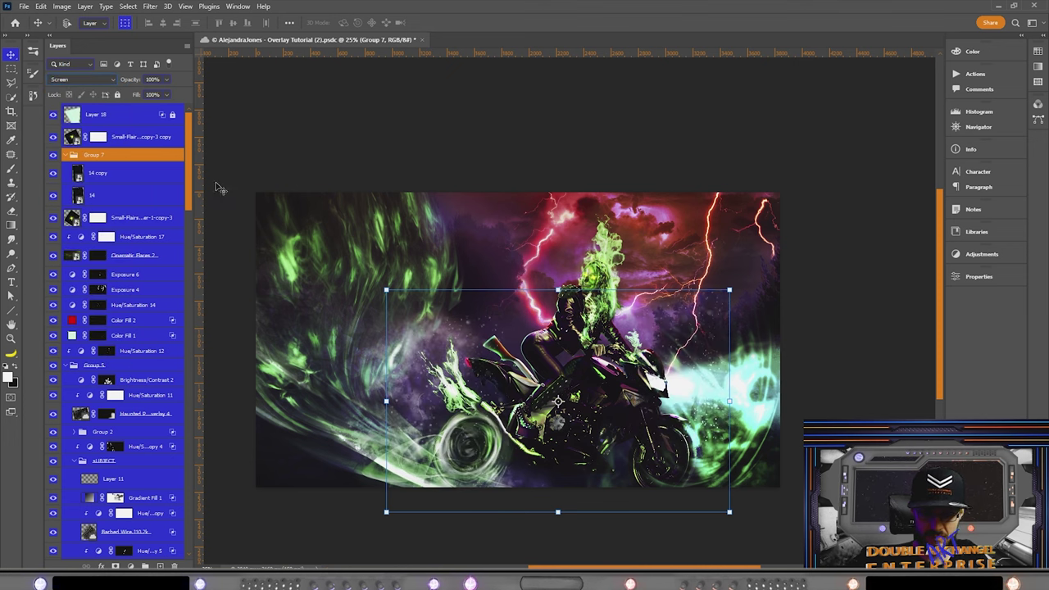
left_click(66, 155)
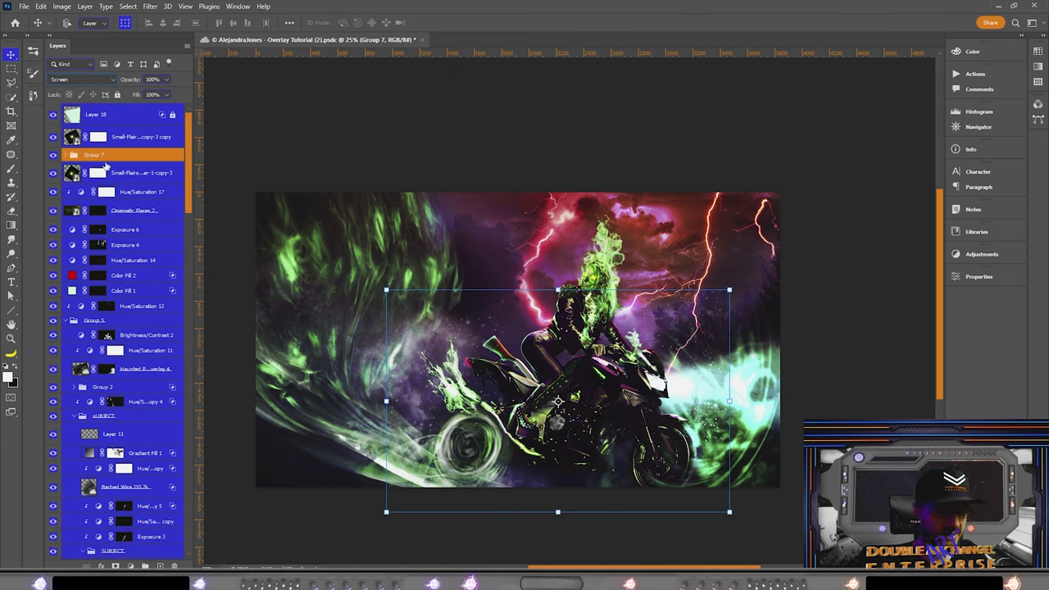
left_click(115, 565)
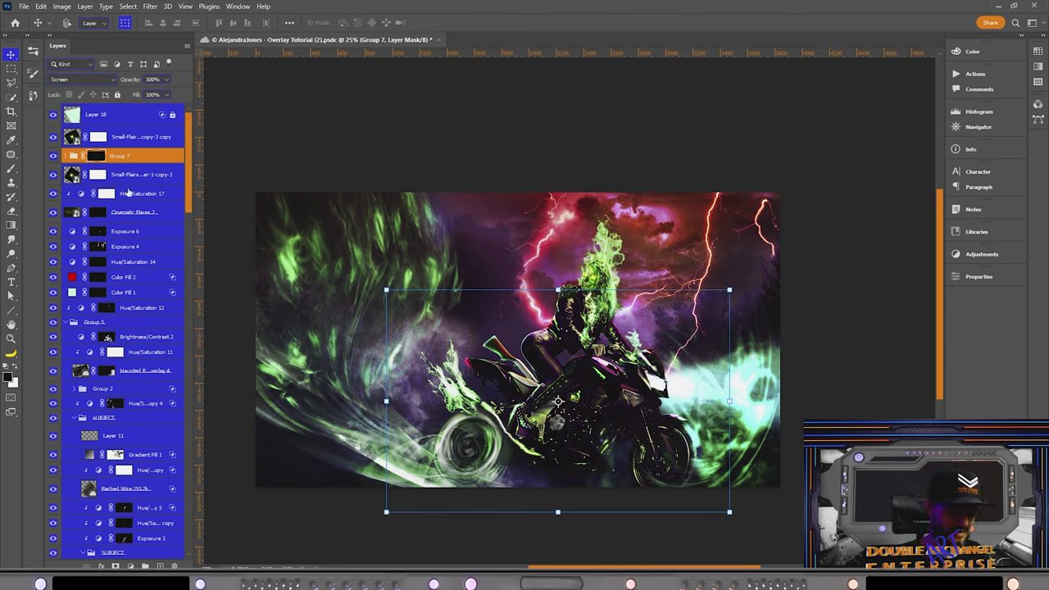
key("b")
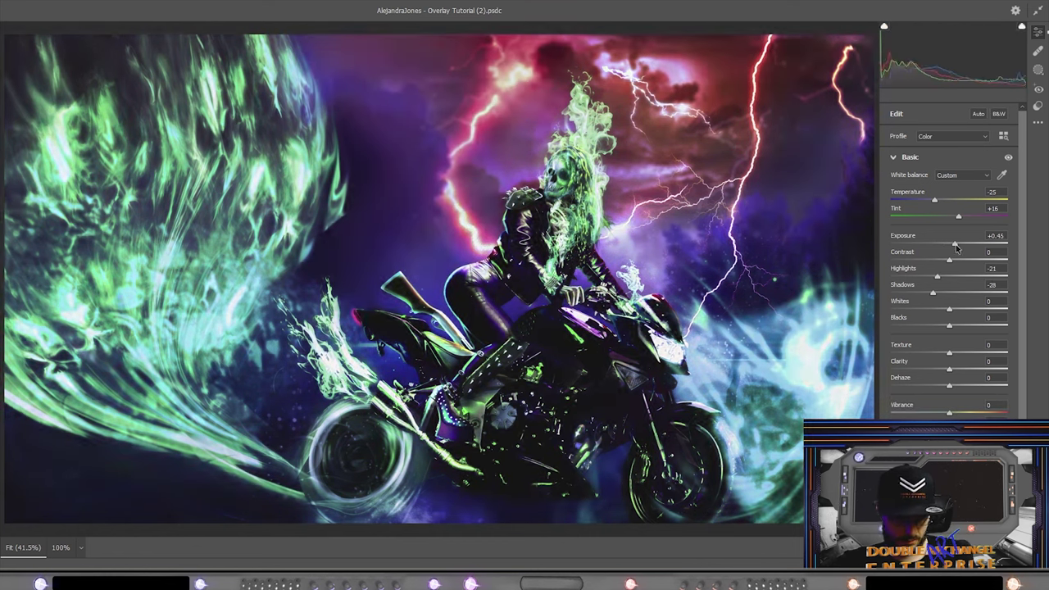
In Camera Raw, lower exposure, raise contrast, pull down highlights and shadows, and add texture and clarity
left_click_drag(955, 244, 947, 245)
left_click_drag(938, 277, 946, 293)
left_click_drag(949, 310, 931, 325)
left_click_drag(950, 353, 963, 386)
left_click_drag(950, 412, 934, 412)
Bend the red Tone Curve channel down to reduce reds and apply the grade
left_click(894, 156)
left_click(912, 179)
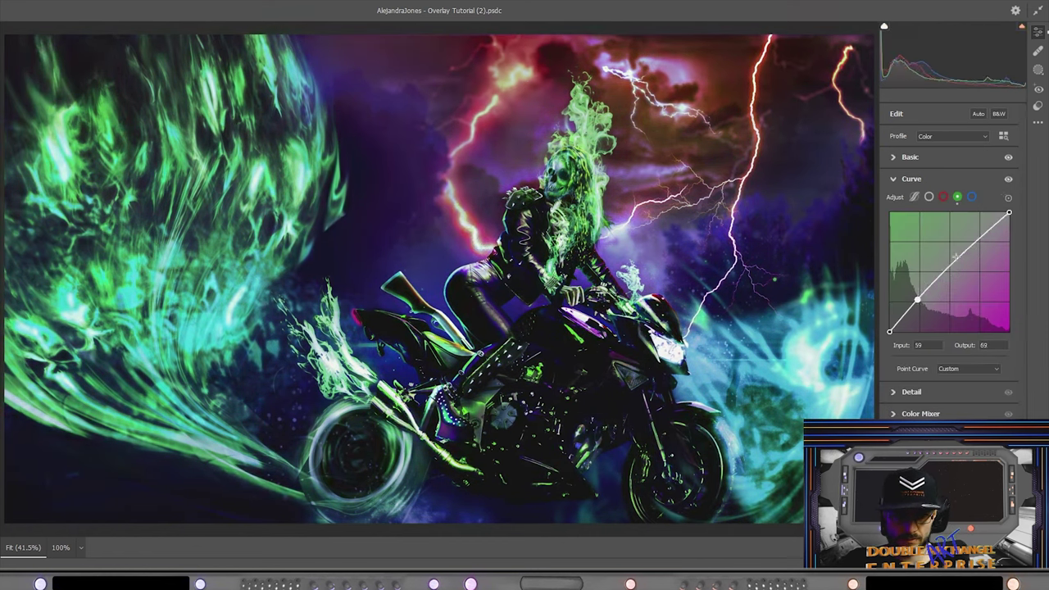
left_click_drag(952, 270, 984, 250)
left_click(942, 197)
key("ctrl+minus")
key("Return")
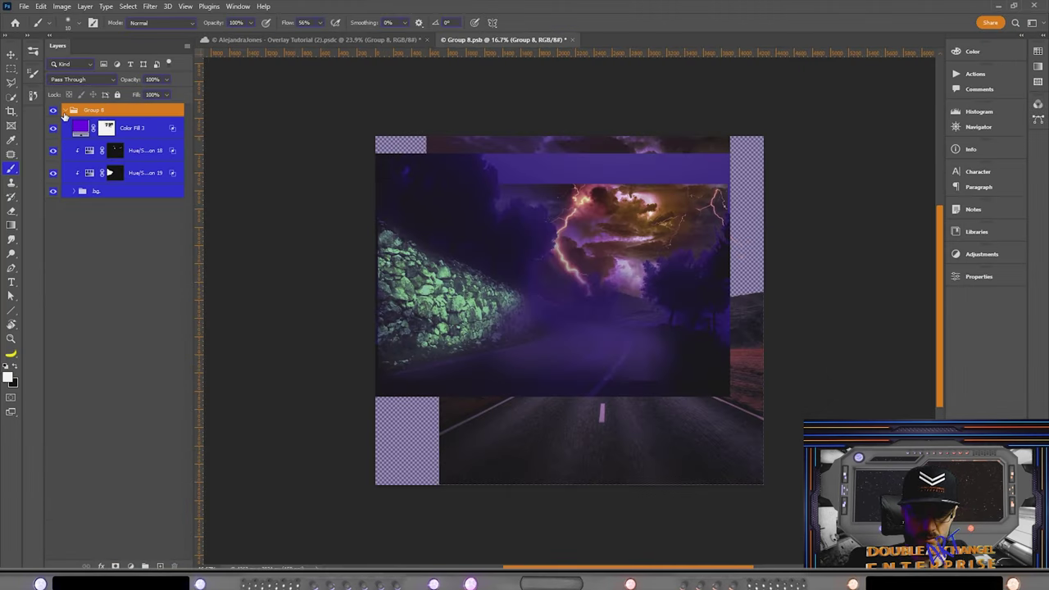
Stamp a merged copy of the visible layers, duplicate it, and hide the lower copy
left_click(140, 394)
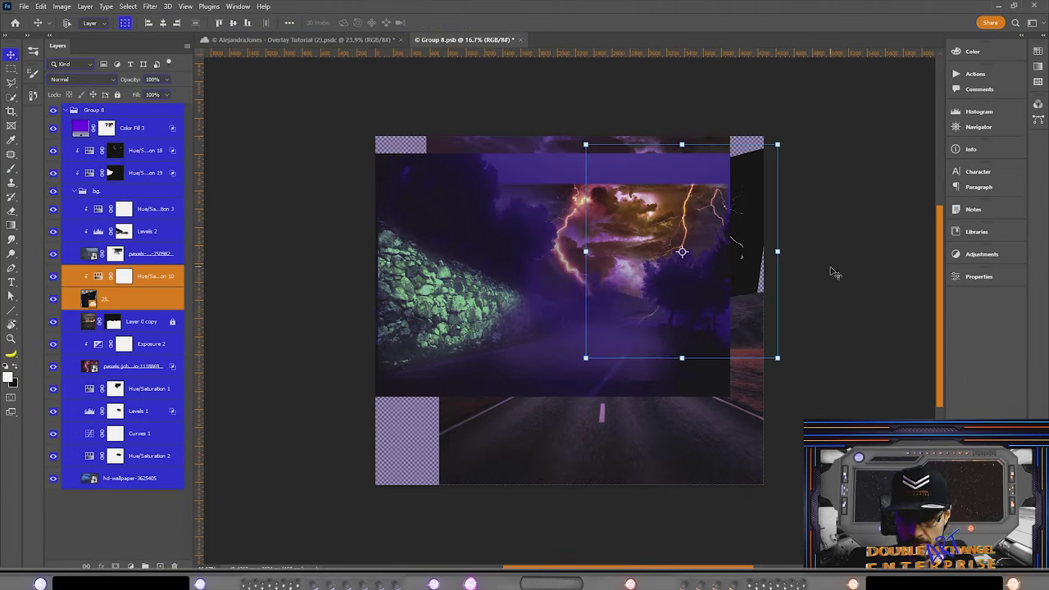
key("ctrl+alt+shift+e")
key("ctrl+j")
left_click(52, 136)
key("ctrl+shift+a")
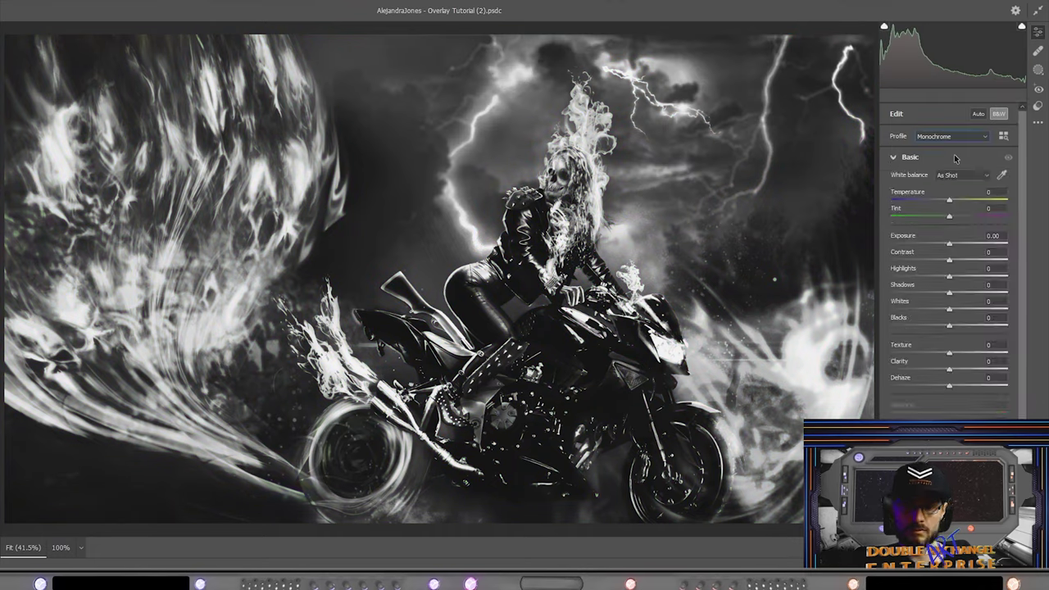